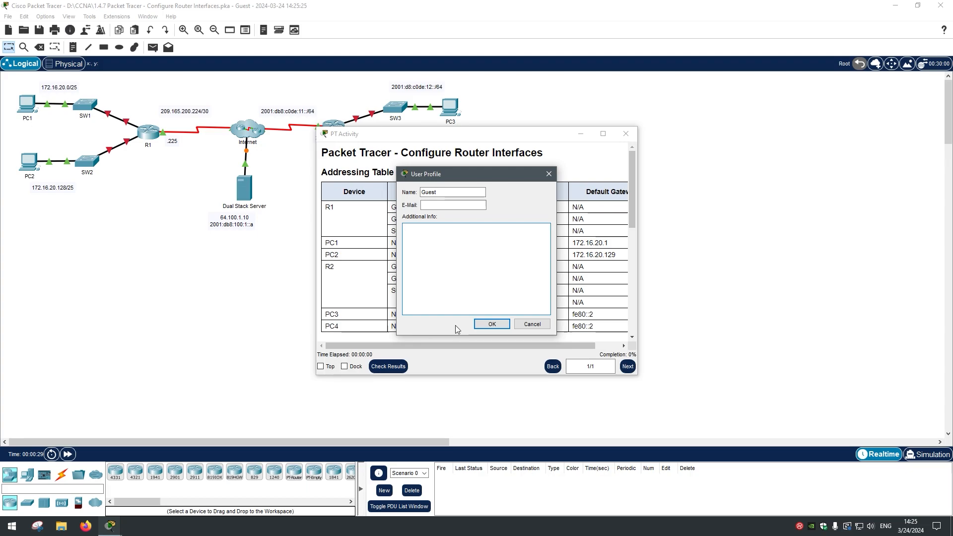
# Step: Dismiss the User Profile prompt and dock the Configure Router Interfaces instructions beside the topology
pyautogui.click(486, 323)
pyautogui.click(346, 367)
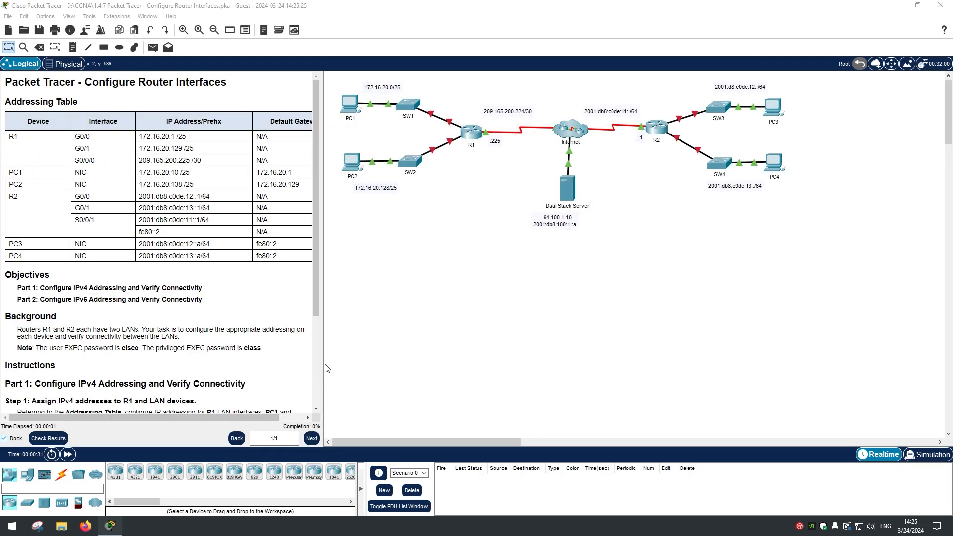
# Step: Widen the docked instructions panel so the Default Gateway column shows, then scroll through it
pyautogui.moveTo(325, 365); pyautogui.dragTo(355, 367)
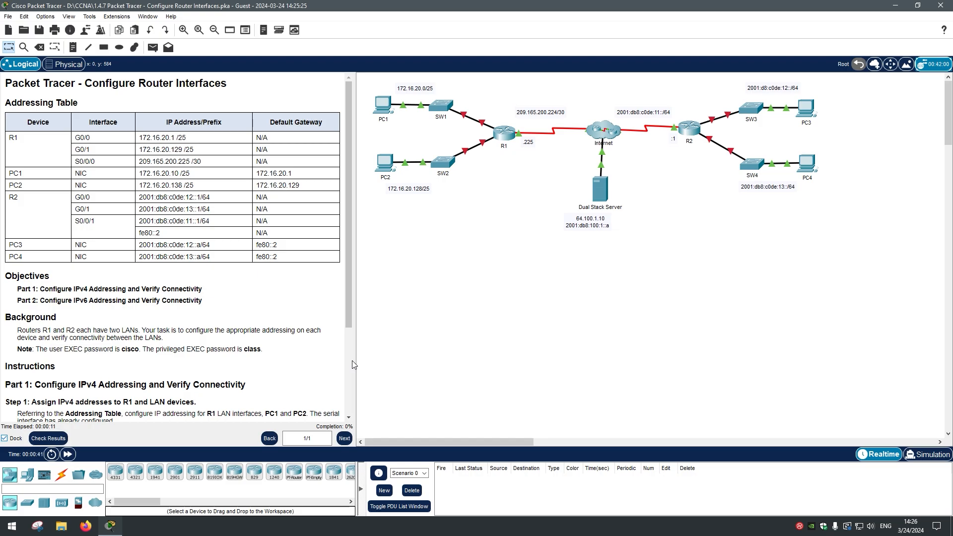
pyautogui.moveTo(346, 293); pyautogui.dragTo(351, 361)
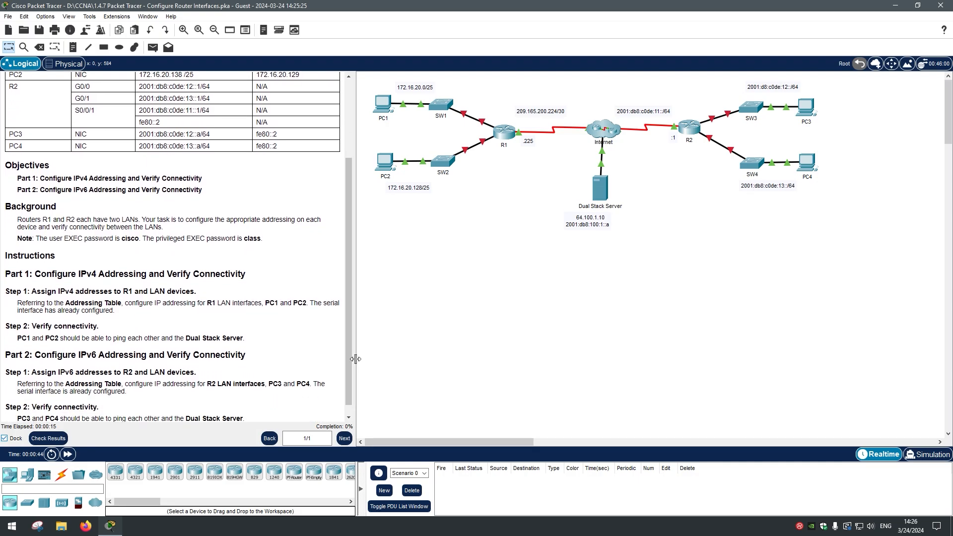
pyautogui.scroll(3, 323, 168)
pyautogui.scroll(-3, 323, 199)
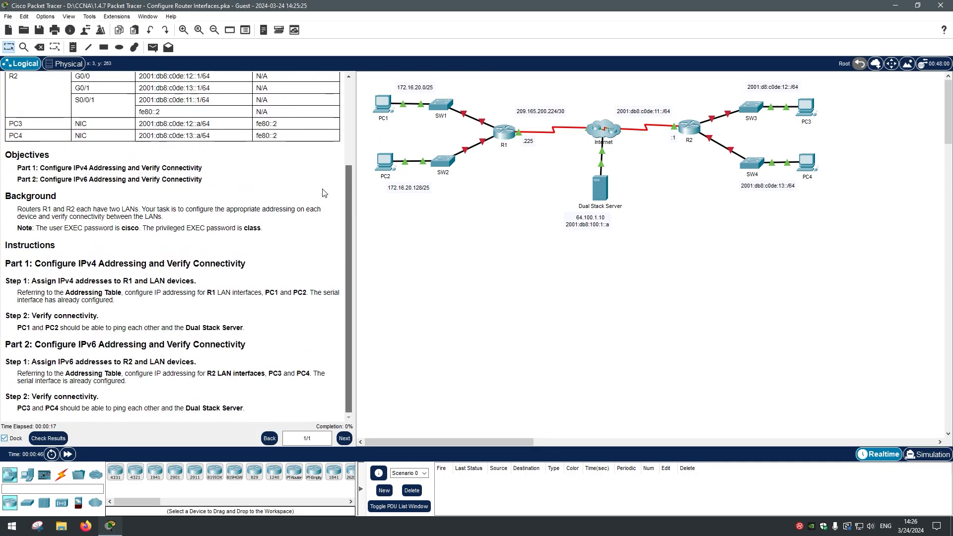
pyautogui.scroll(3, 323, 208)
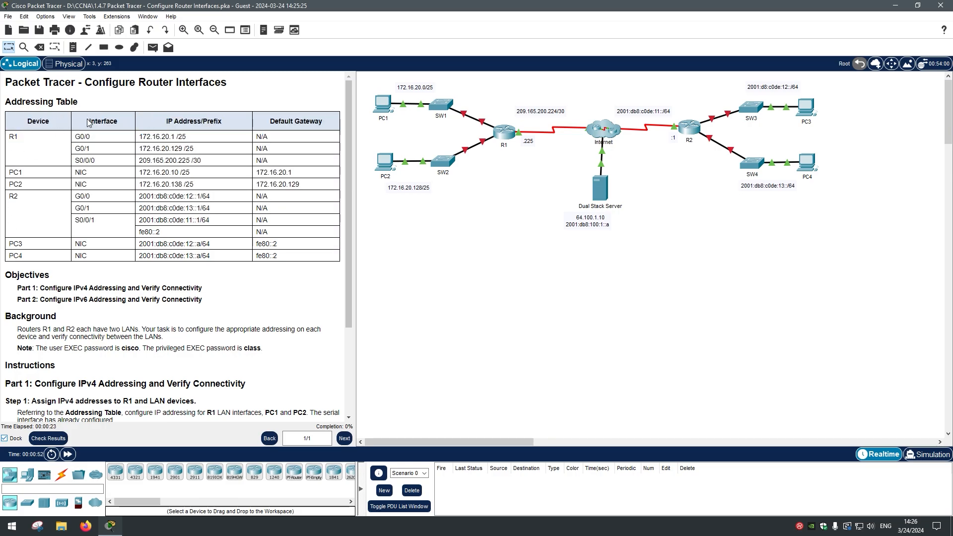
# Step: Highlight Addressing Table rows, the IP Address/Prefix column and the Default Gateway column while reading
pyautogui.moveTo(82, 130); pyautogui.dragTo(101, 251)
pyautogui.click(125, 152)
pyautogui.moveTo(148, 122); pyautogui.dragTo(208, 256)
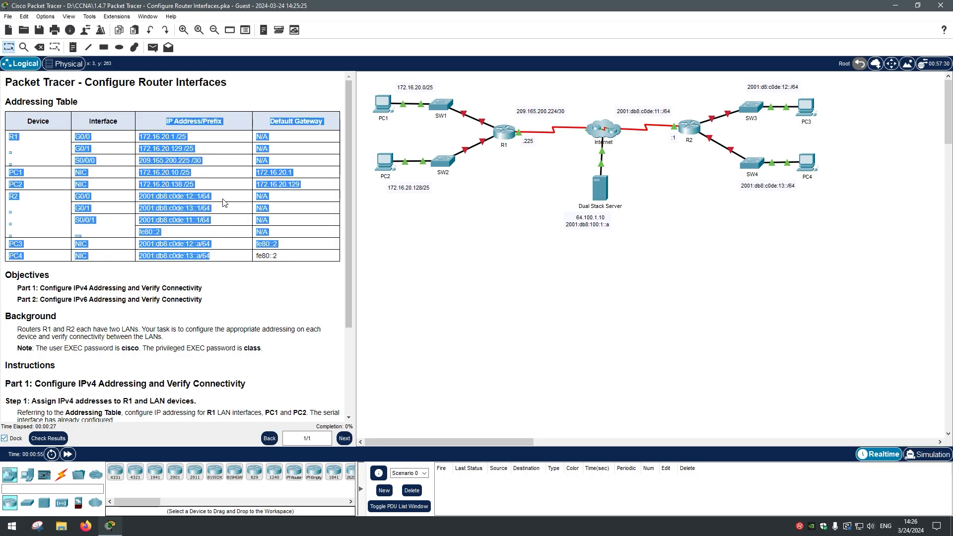
pyautogui.click(207, 131)
pyautogui.moveTo(193, 122); pyautogui.dragTo(199, 141)
pyautogui.click(209, 130)
pyautogui.click(184, 141)
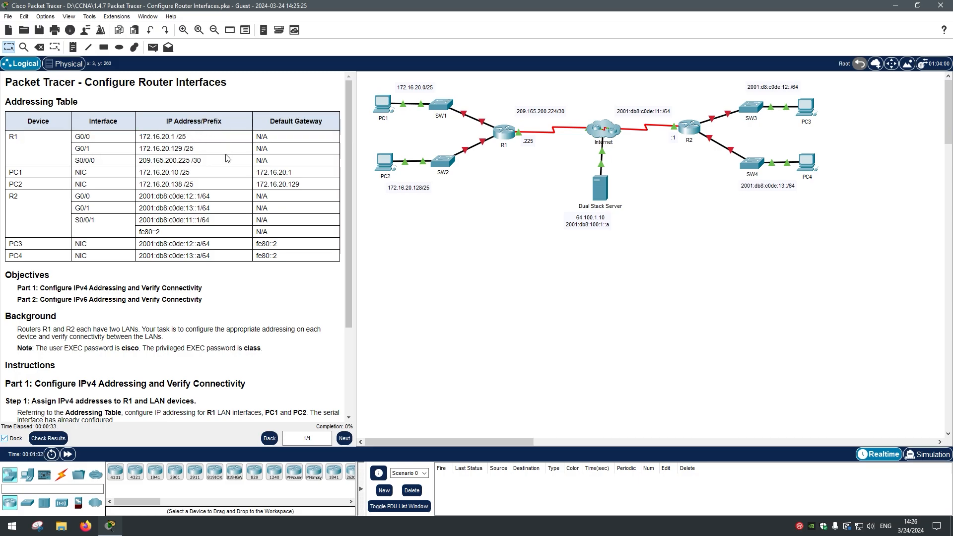
pyautogui.moveTo(263, 120); pyautogui.dragTo(282, 249)
pyautogui.click(282, 250)
# Step: Scroll to the Objectives and highlight IPv4 in Part 1 and IPv6 in Part 2
pyautogui.scroll(-5, 89, 212)
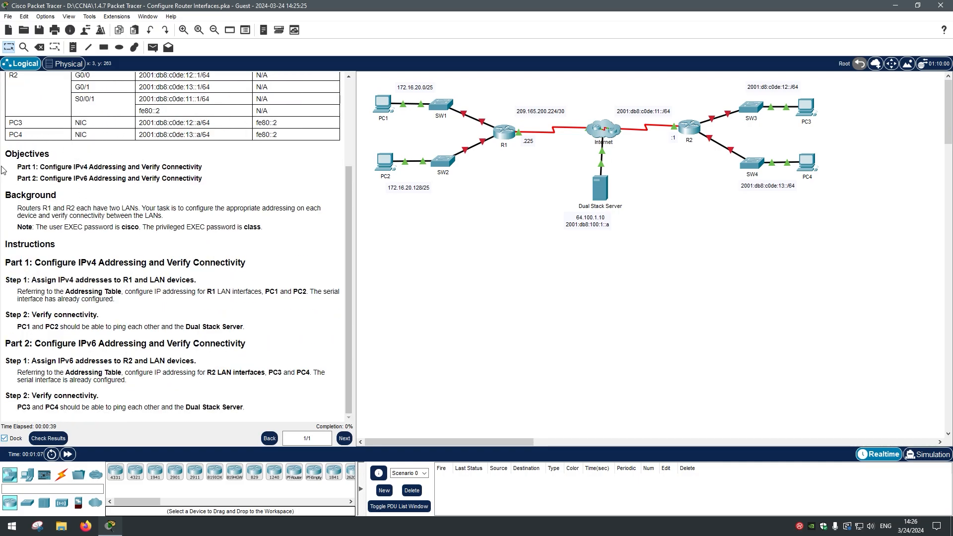
pyautogui.moveTo(18, 167); pyautogui.dragTo(188, 175)
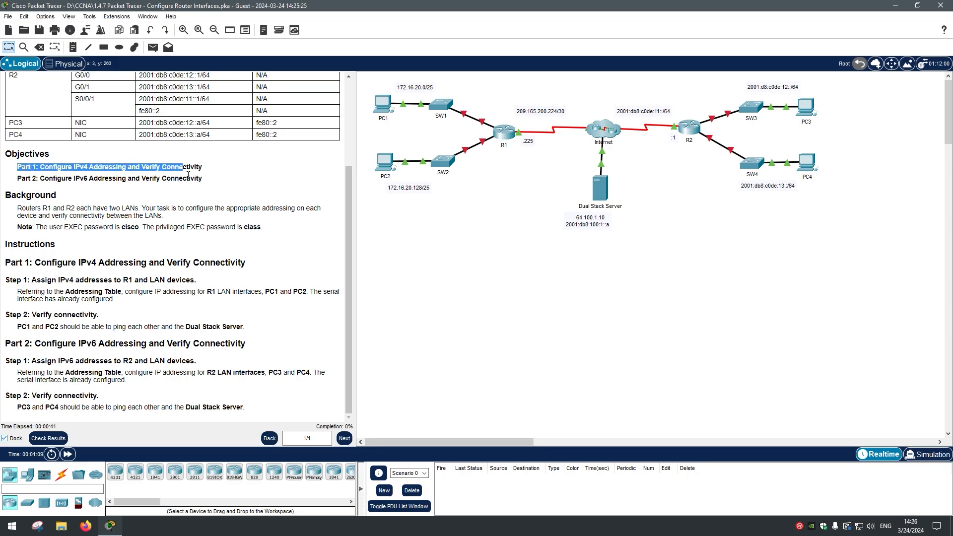
pyautogui.click(41, 175)
pyautogui.moveTo(89, 168); pyautogui.dragTo(90, 167)
pyautogui.click(204, 166)
pyautogui.moveTo(74, 178); pyautogui.dragTo(98, 179)
pyautogui.click(84, 179)
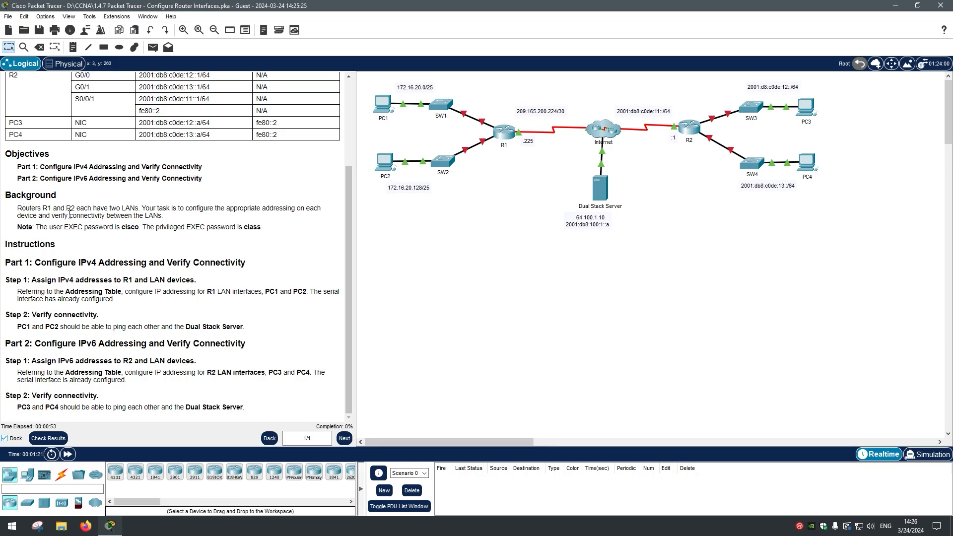
# Step: Marquee-select routers R1 and R2 in the Logical topology
pyautogui.moveTo(508, 174); pyautogui.dragTo(489, 101)
pyautogui.moveTo(710, 170); pyautogui.dragTo(676, 99)
pyautogui.moveTo(516, 159); pyautogui.dragTo(490, 95)
pyautogui.click(437, 132)
# Step: Read the Background task sentence, then marquee-select the four LANs with PC1–PC4 and SW1–SW4
pyautogui.moveTo(142, 209); pyautogui.dragTo(173, 210)
pyautogui.click(158, 214)
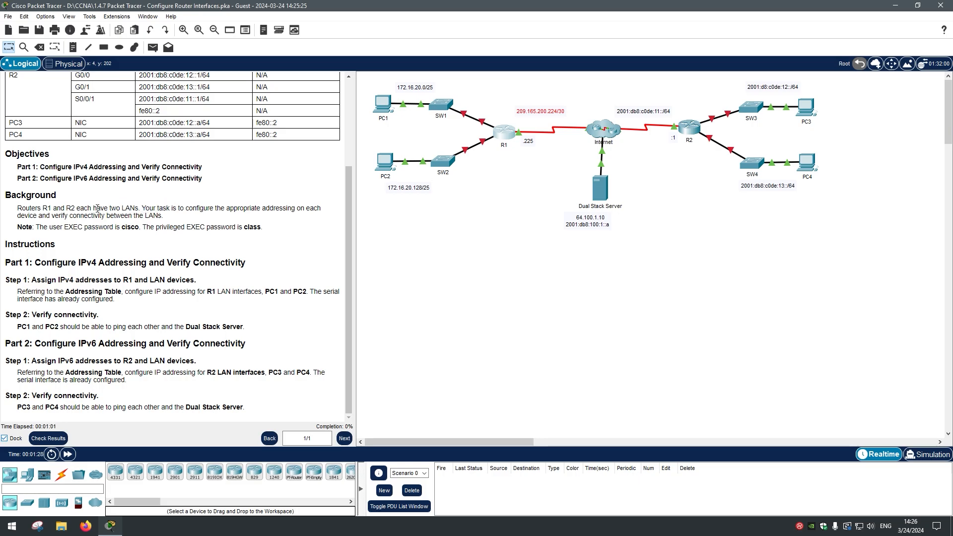
pyautogui.moveTo(467, 136); pyautogui.dragTo(357, 86)
pyautogui.moveTo(463, 226); pyautogui.dragTo(366, 140)
pyautogui.click(489, 208)
pyautogui.moveTo(838, 145); pyautogui.dragTo(721, 96)
pyautogui.moveTo(846, 204); pyautogui.dragTo(723, 152)
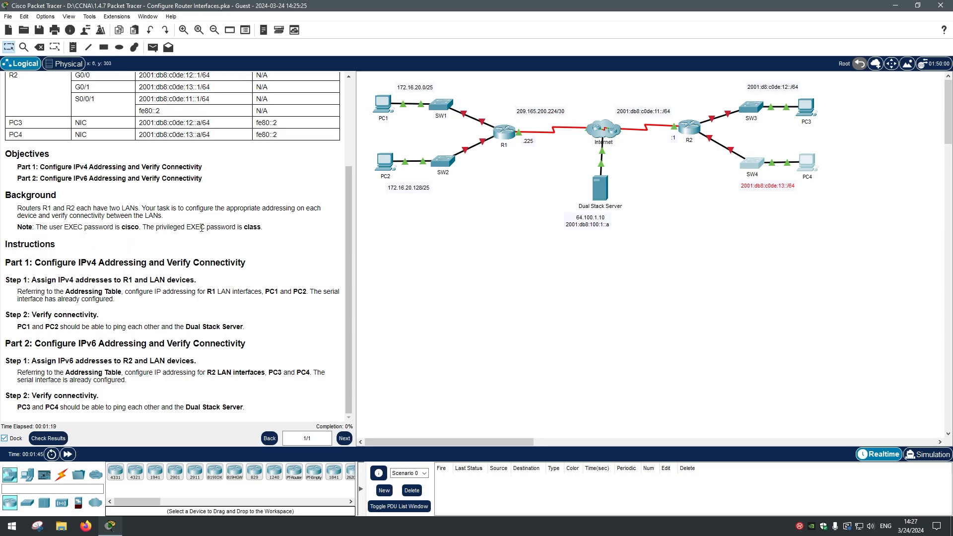
# Step: Highlight the note giving the EXEC passwords in the Background section
pyautogui.moveTo(275, 227); pyautogui.dragTo(4, 233)
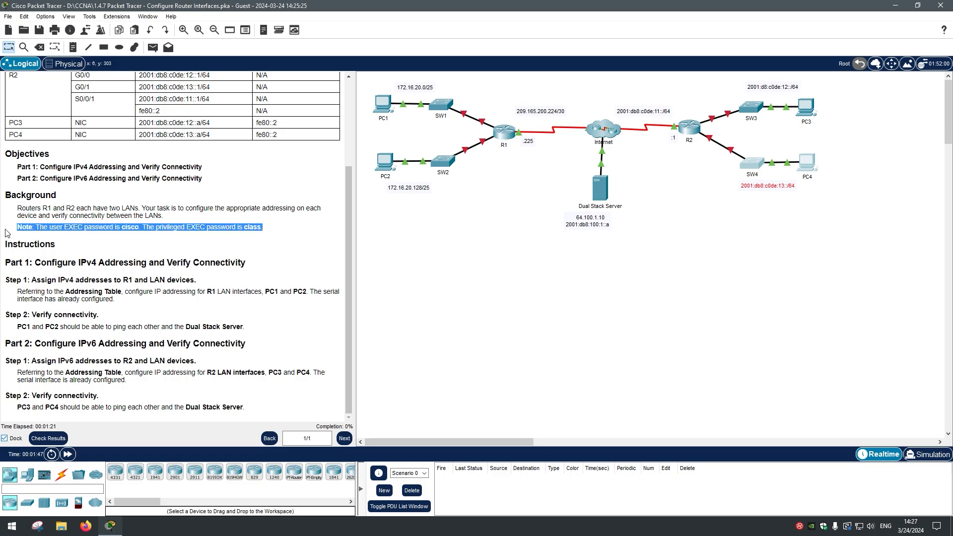
pyautogui.tripleClick(20, 229)
pyautogui.moveTo(115, 226); pyautogui.dragTo(197, 221)
pyautogui.doubleClick(243, 229)
pyautogui.click(243, 229)
pyautogui.click(59, 232)
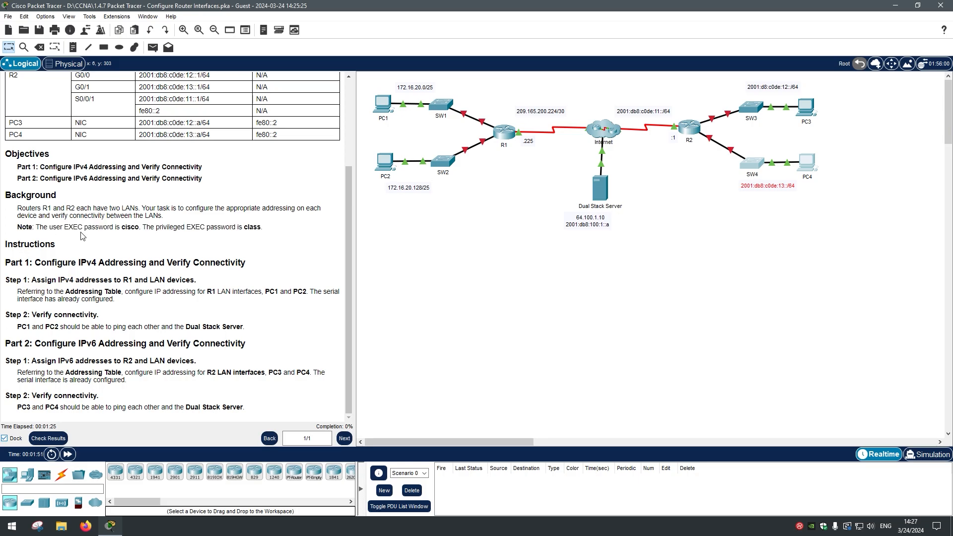
pyautogui.moveTo(263, 227); pyautogui.dragTo(7, 227)
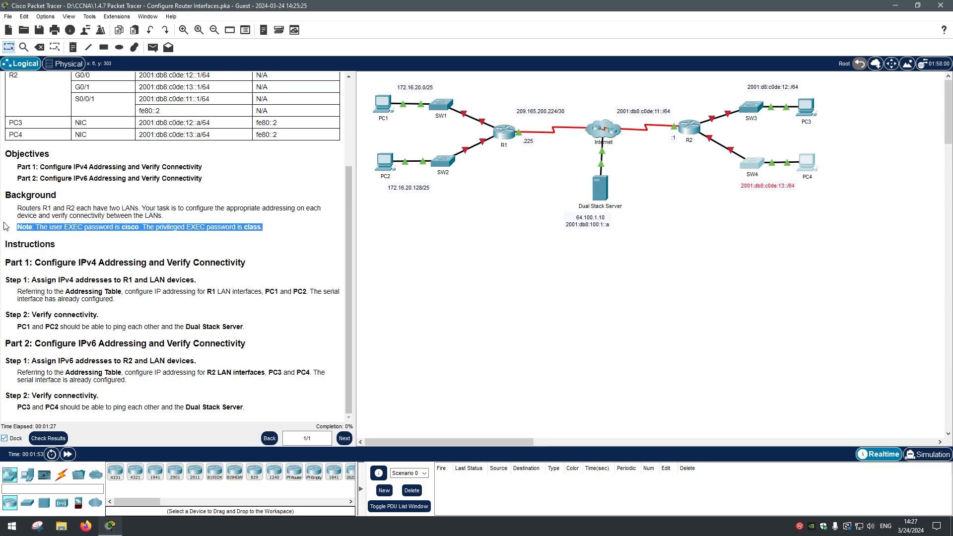
pyautogui.click(20, 231)
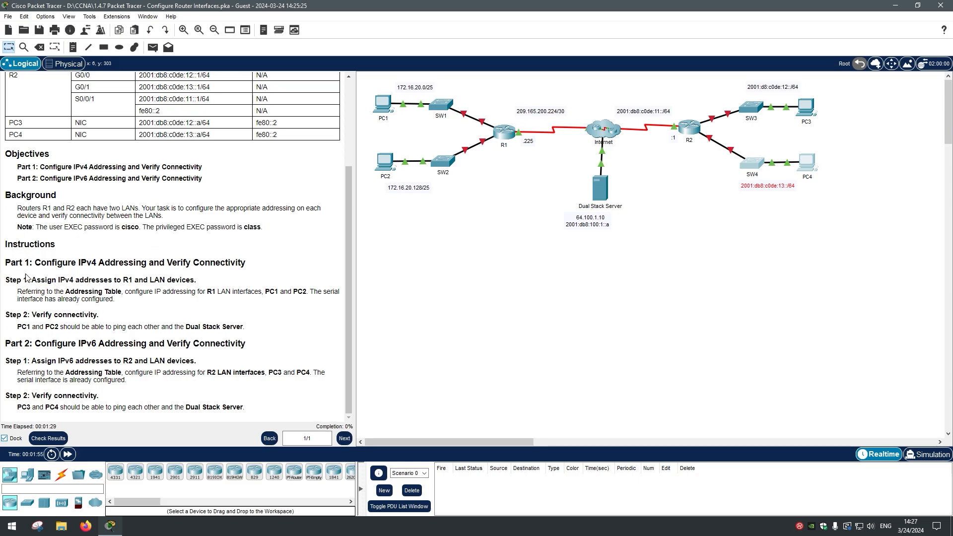
# Step: Highlight the Part 1 instructions heading and the Step 1 IPv4 assignment task
pyautogui.moveTo(7, 258); pyautogui.dragTo(224, 258)
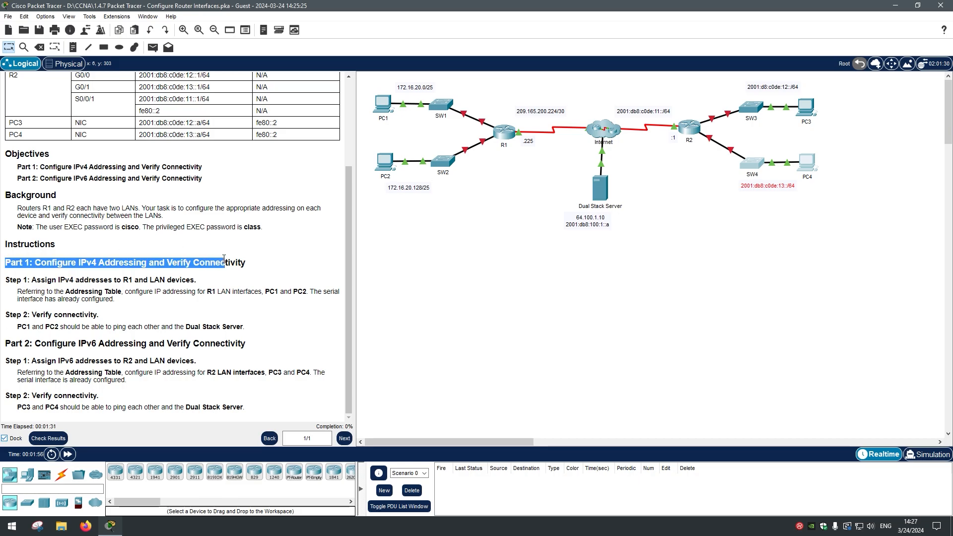
pyautogui.click(103, 258)
pyautogui.moveTo(27, 280); pyautogui.dragTo(133, 282)
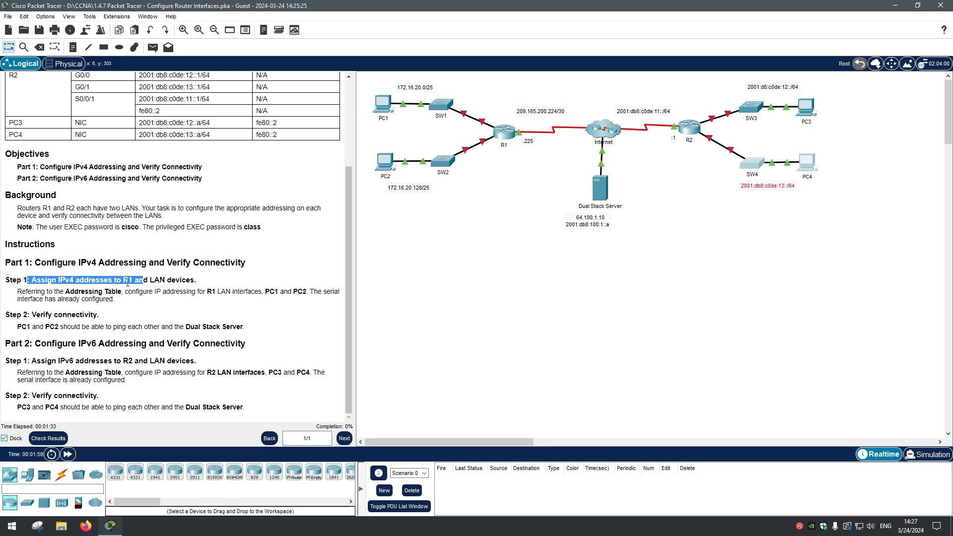
pyautogui.click(168, 282)
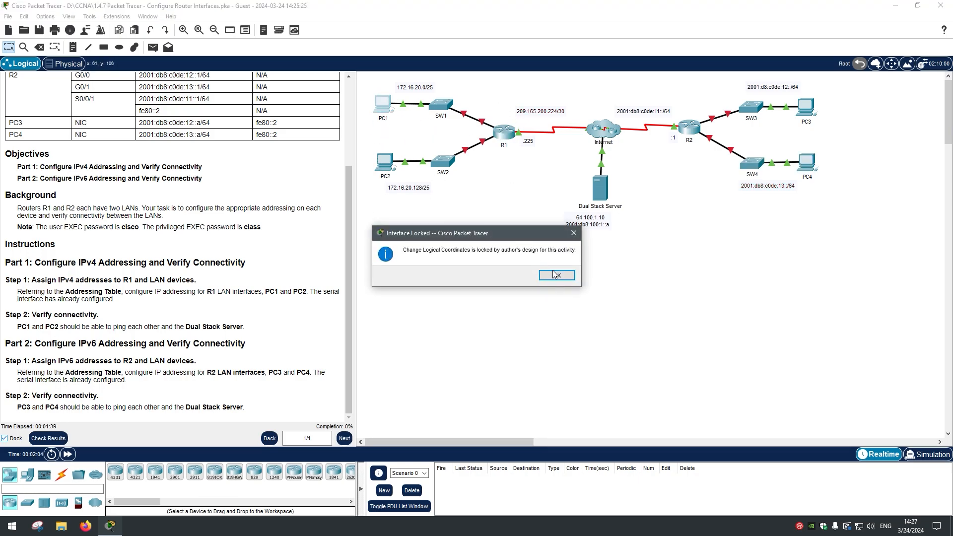
# Step: Dismiss the Interface Locked notice, retry selecting PC1, PC2 and R1, and dismiss it again
pyautogui.click(554, 272)
pyautogui.moveTo(401, 129); pyautogui.dragTo(369, 93)
pyautogui.moveTo(396, 215); pyautogui.dragTo(371, 138)
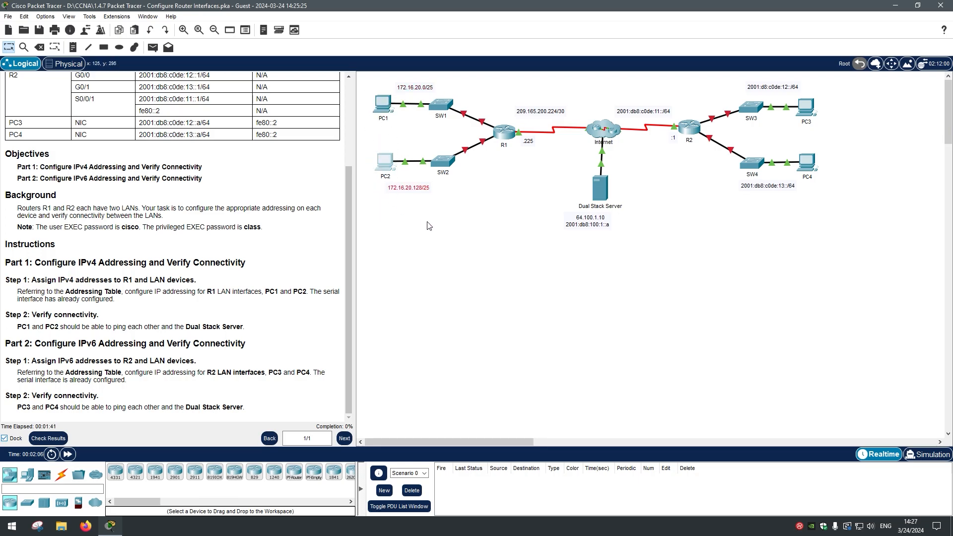
pyautogui.moveTo(515, 163); pyautogui.dragTo(500, 114)
pyautogui.moveTo(395, 135); pyautogui.dragTo(364, 82)
pyautogui.moveTo(398, 197); pyautogui.dragTo(366, 151)
pyautogui.moveTo(511, 150); pyautogui.dragTo(500, 94)
pyautogui.click(556, 274)
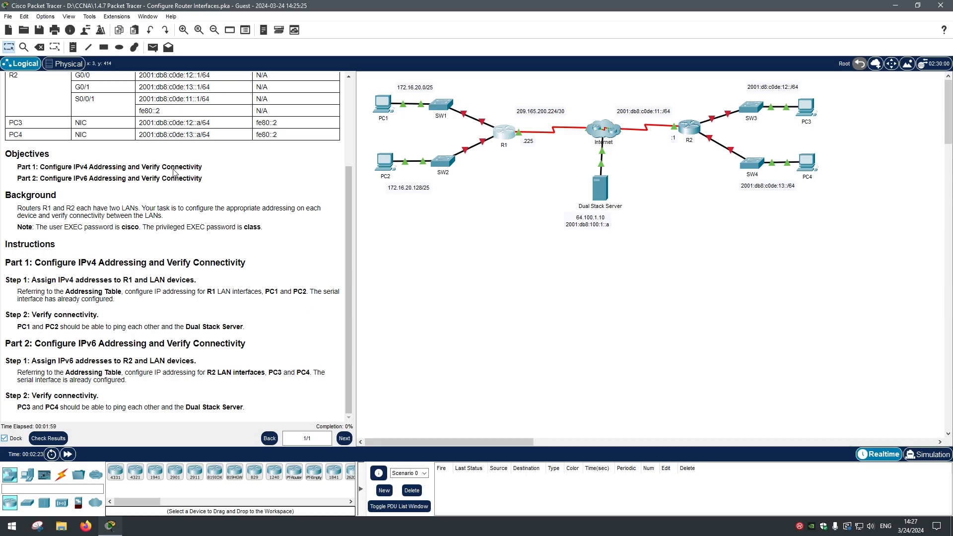
# Step: Enable Always Show Port Labels in Logical Workspace through Options > Preferences
pyautogui.click(45, 16)
pyautogui.click(50, 23)
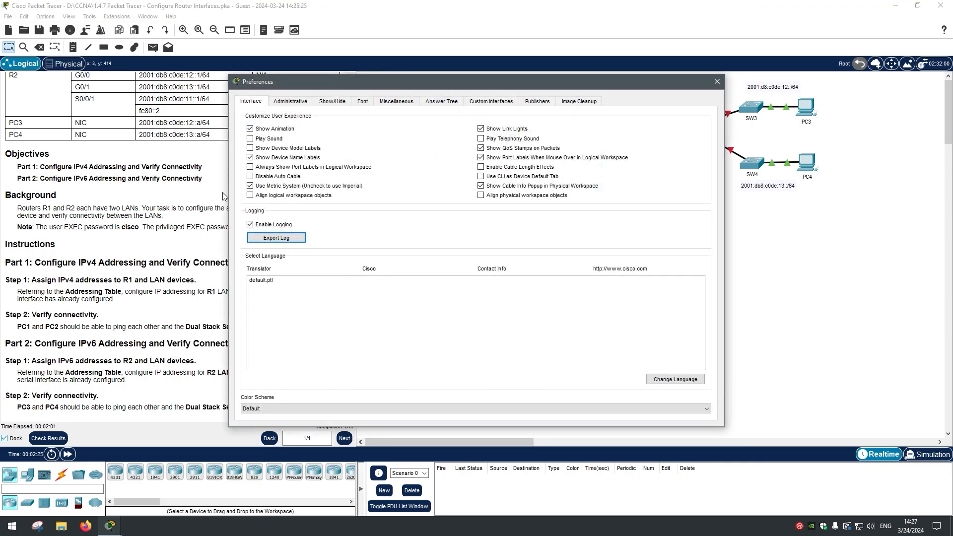
pyautogui.press('Escape')
pyautogui.scroll(1, 224, 325)
pyautogui.scroll(-1, 225, 325)
pyautogui.moveTo(214, 292); pyautogui.dragTo(262, 291)
pyautogui.scroll(5, 262, 292)
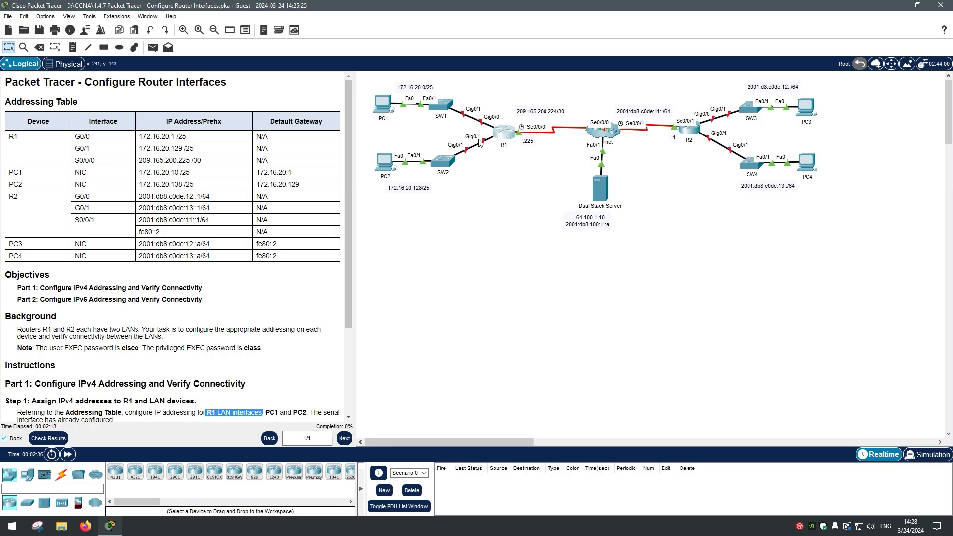
# Step: Highlight the Addressing Table from R1 to PC3 and marquee-select R2's side of the network
pyautogui.scroll(-3, 292, 218)
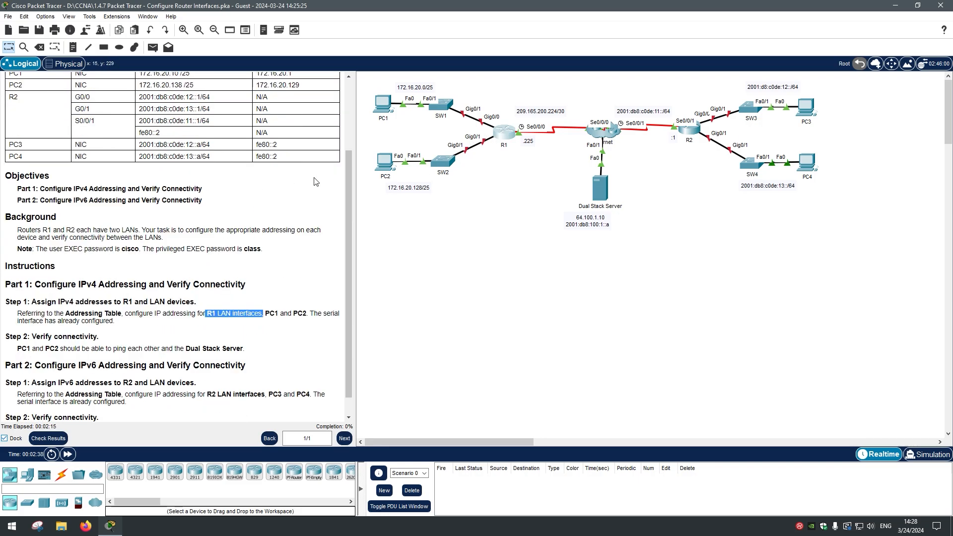
pyautogui.scroll(3, 333, 173)
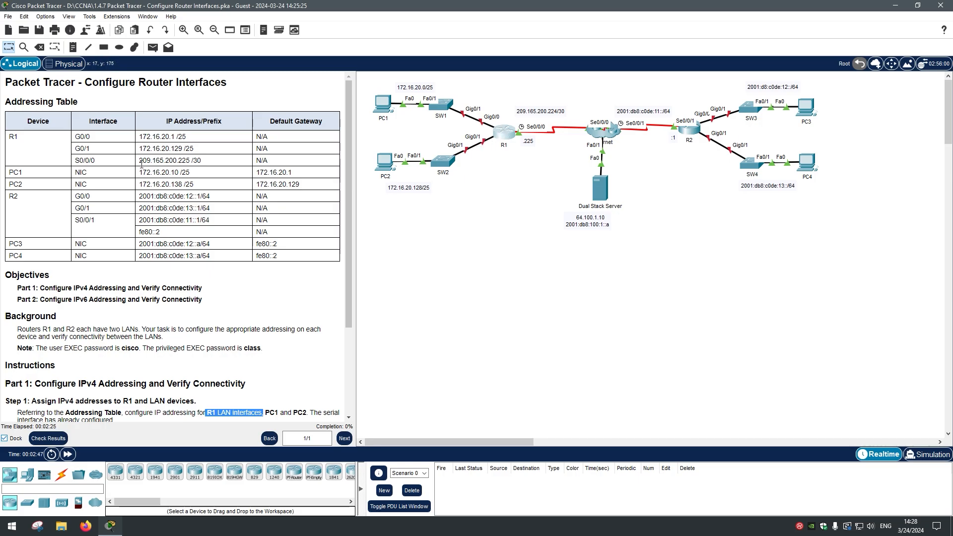
pyautogui.moveTo(85, 154); pyautogui.dragTo(195, 243)
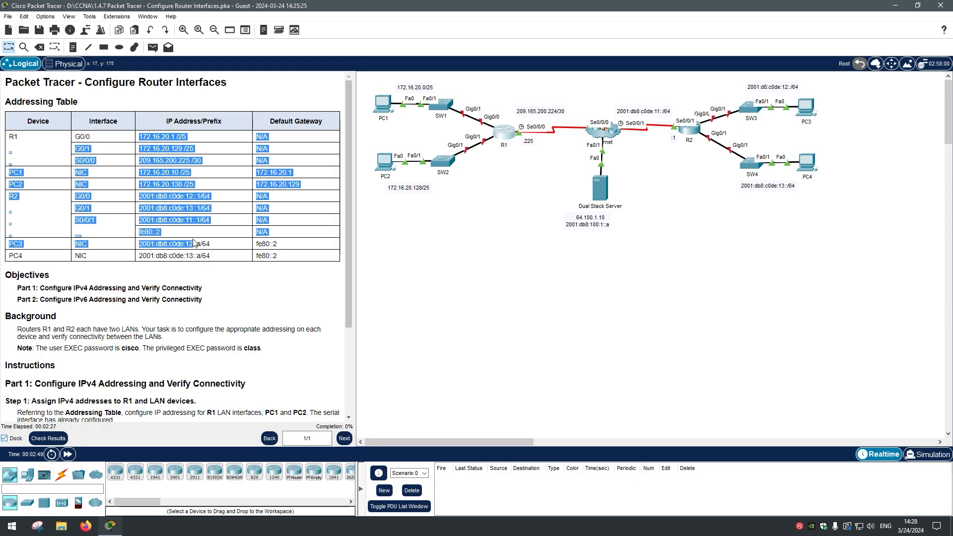
pyautogui.click(194, 243)
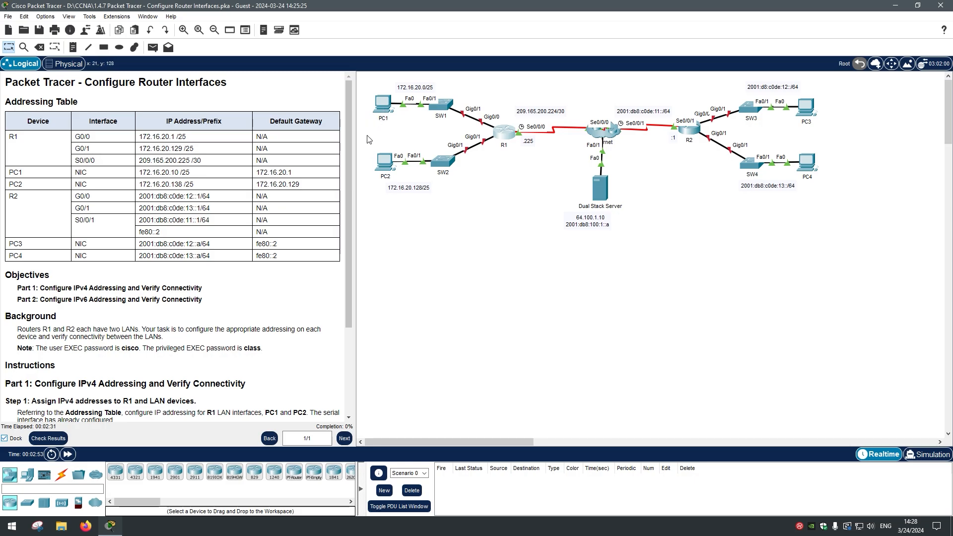
pyautogui.moveTo(837, 230)
pyautogui.mouseDown()
pyautogui.moveTo(661, 99)
pyautogui.moveTo(649, 73)
pyautogui.mouseUp()
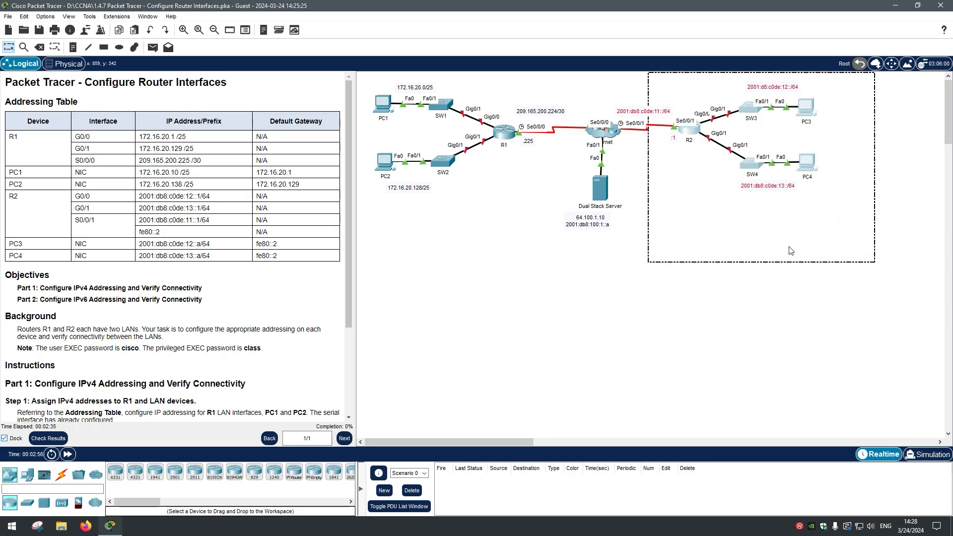
pyautogui.moveTo(899, 293); pyautogui.dragTo(649, 74)
pyautogui.click(750, 271)
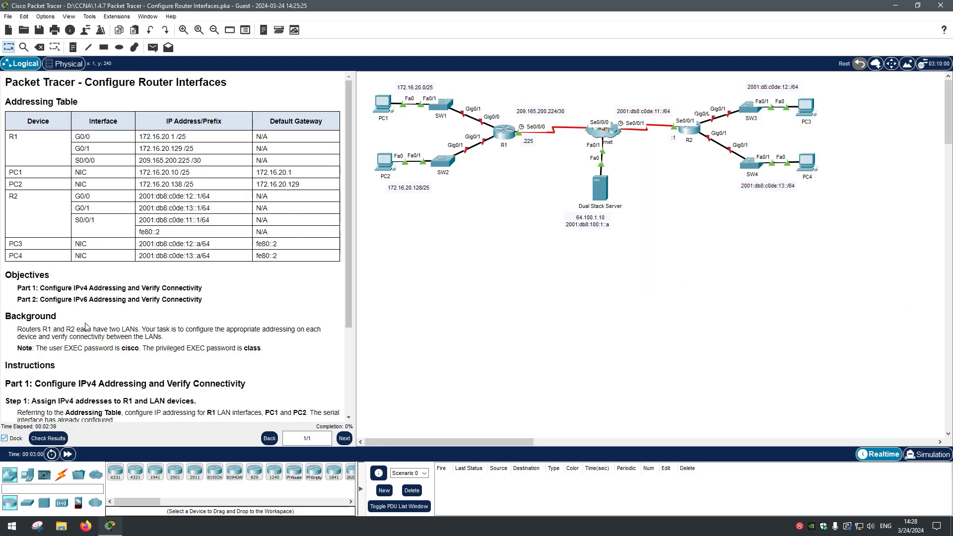
# Step: Highlight R1's G0/0 address 172.16.20.1 /25 in the table and open R1
pyautogui.scroll(-2, 82, 320)
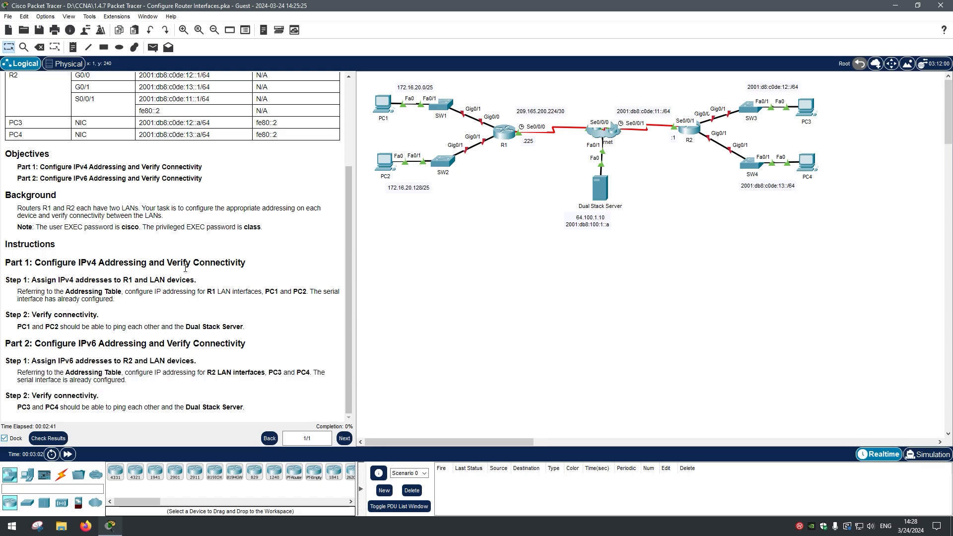
pyautogui.scroll(2, 186, 268)
pyautogui.moveTo(23, 145)
pyautogui.mouseDown()
pyautogui.moveTo(51, 145)
pyautogui.moveTo(14, 137)
pyautogui.mouseUp()
pyautogui.click(27, 144)
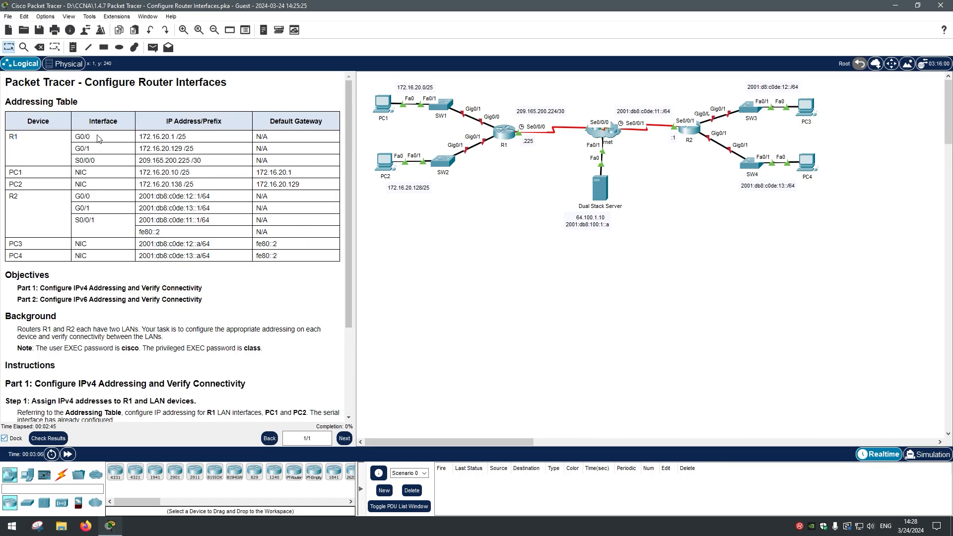
pyautogui.moveTo(74, 137); pyautogui.dragTo(201, 141)
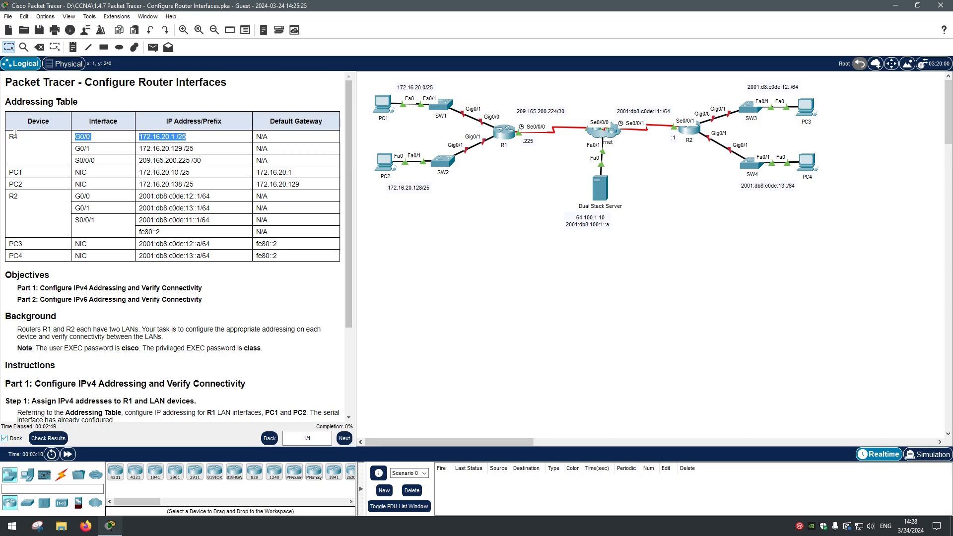
pyautogui.click(503, 132)
# Step: On R1's CLI, log in with the user EXEC password and enter privileged EXEC with en
pyautogui.click(408, 135)
pyautogui.moveTo(436, 115); pyautogui.dragTo(501, 87)
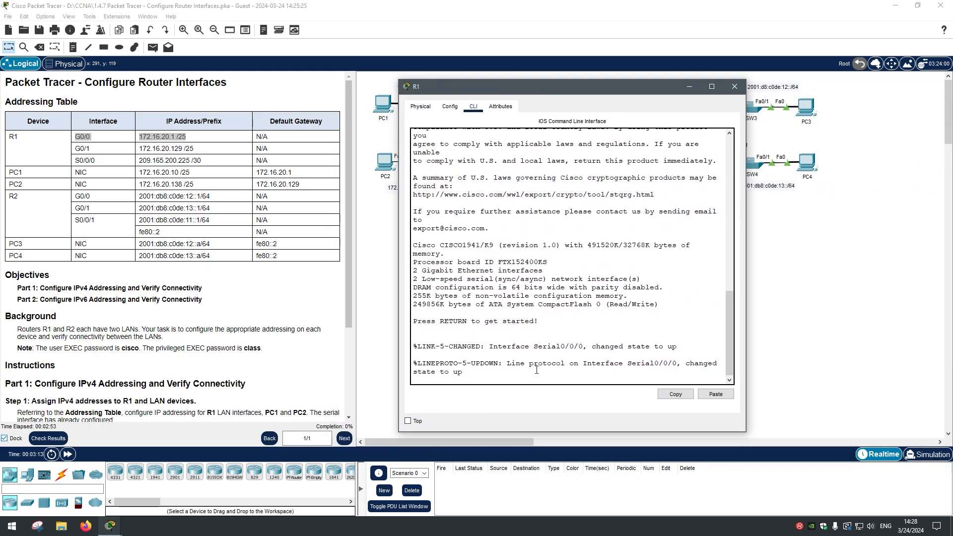
pyautogui.press('Return')
pyautogui.press('Return')
pyautogui.press('Return')
pyautogui.write('cisco')
pyautogui.press('Return')
pyautogui.write('en')
pyautogui.press('Return')
pyautogui.press('Return')
pyautogui.press('Return')
pyautogui.press('Return')
pyautogui.press('Return')
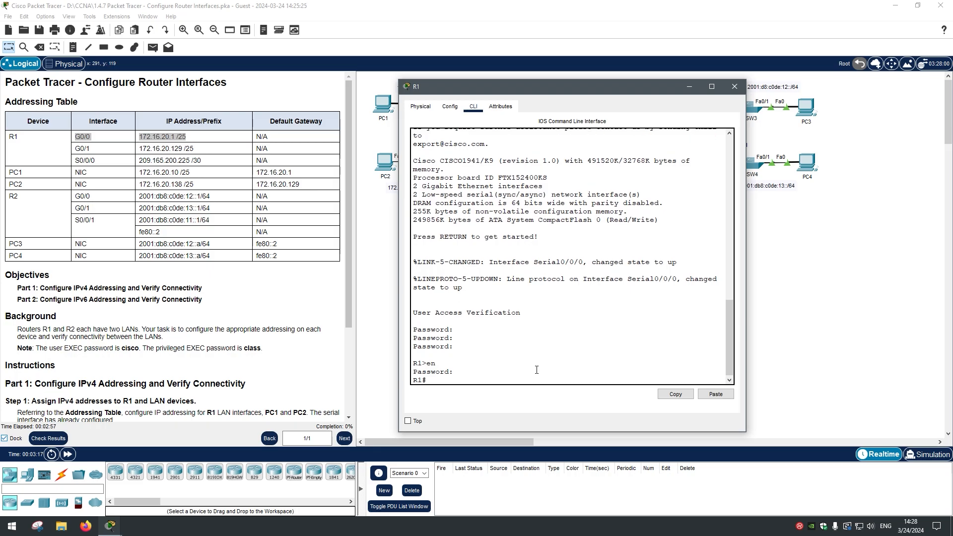
# Step: Enter global configuration and then interface gigabitEthernet 0/0 on R1
pyautogui.moveTo(463, 85)
pyautogui.mouseDown()
pyautogui.moveTo(479, 199)
pyautogui.moveTo(694, 227)
pyautogui.moveTo(303, 261)
pyautogui.moveTo(365, 169)
pyautogui.moveTo(391, 228)
pyautogui.moveTo(465, 98)
pyautogui.mouseUp()
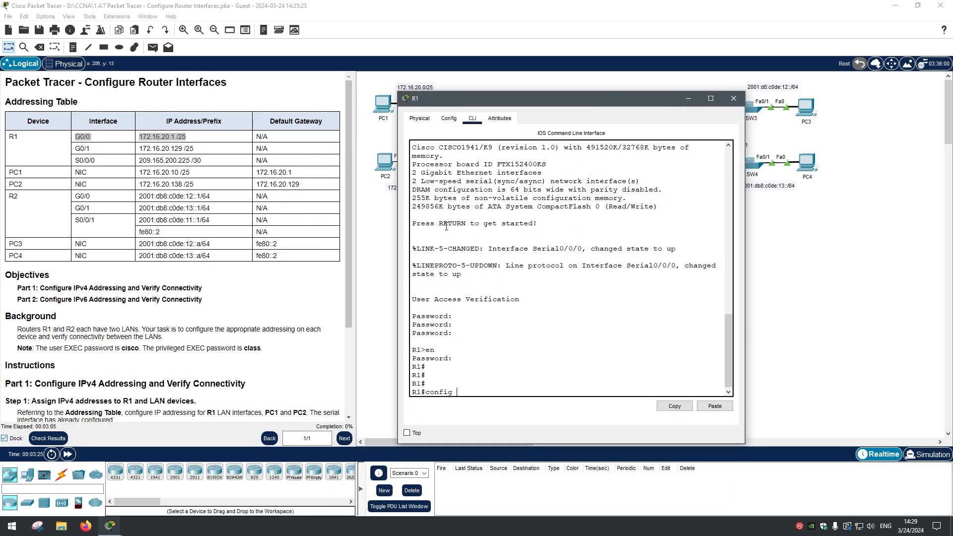
pyautogui.press('Return')
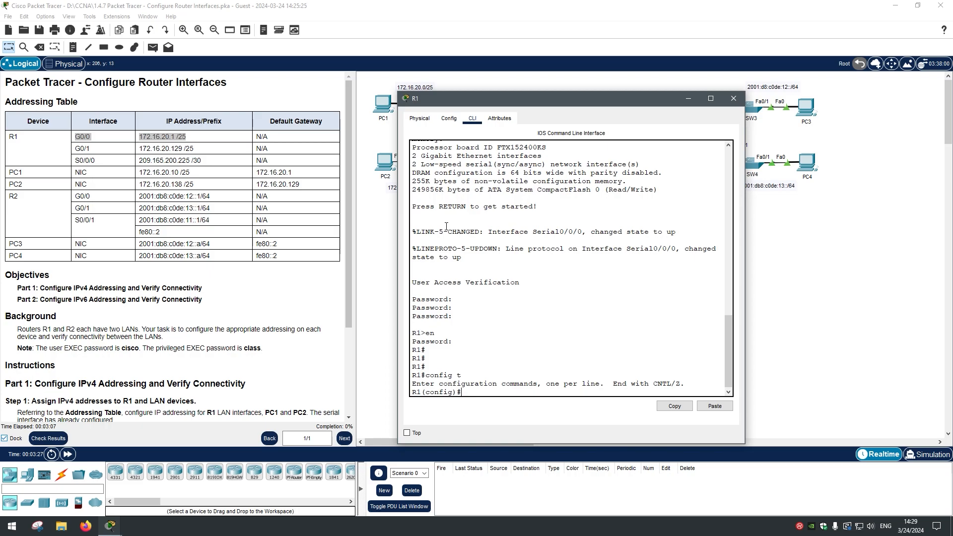
pyautogui.write('int')
pyautogui.press('Tab')
pyautogui.write('giga')
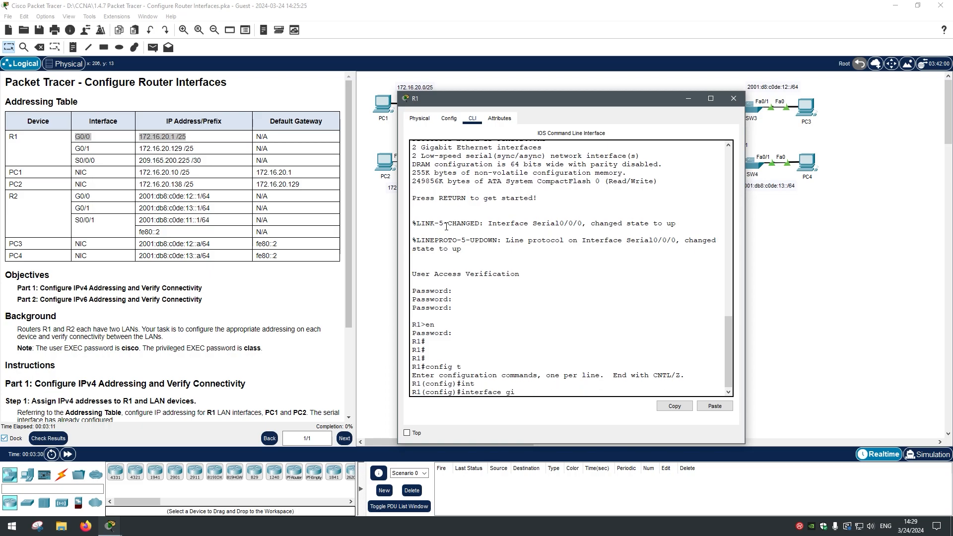
pyautogui.press('Tab')
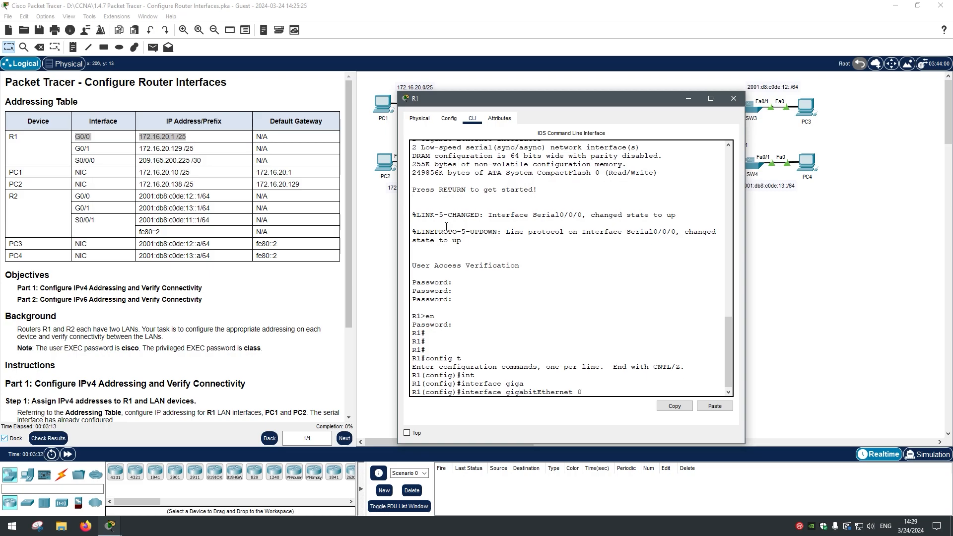
pyautogui.write('0/0')
pyautogui.press('Return')
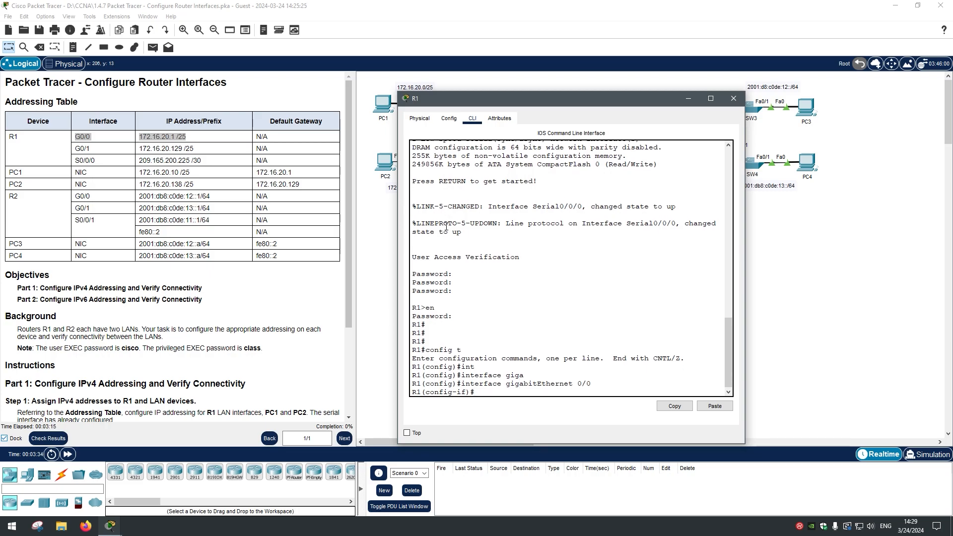
# Step: Assign G0/0 the address 172.16.20.1 255.255.255.128
pyautogui.doubleClick(427, 393)
pyautogui.write('ip address')
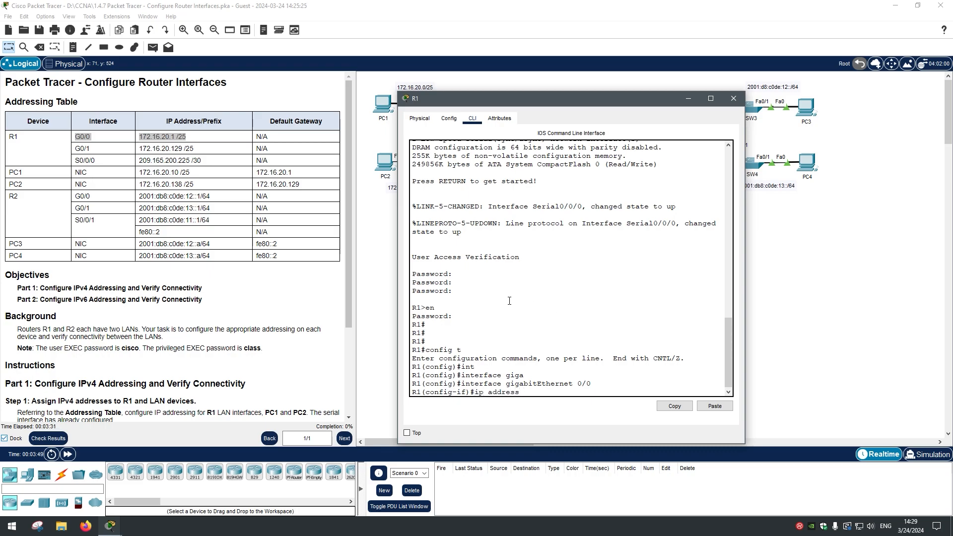
pyautogui.click(405, 433)
pyautogui.moveTo(187, 137); pyautogui.dragTo(134, 138)
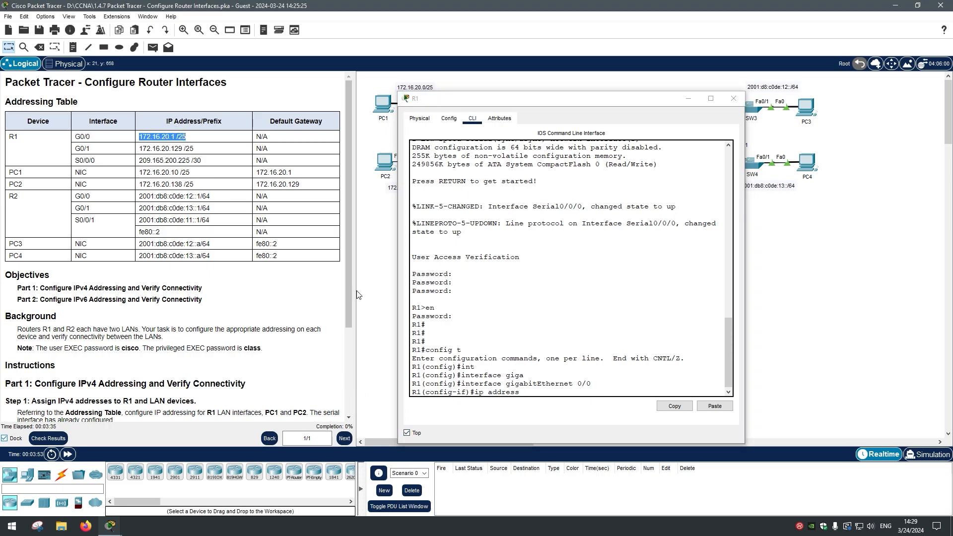
pyautogui.click(553, 390)
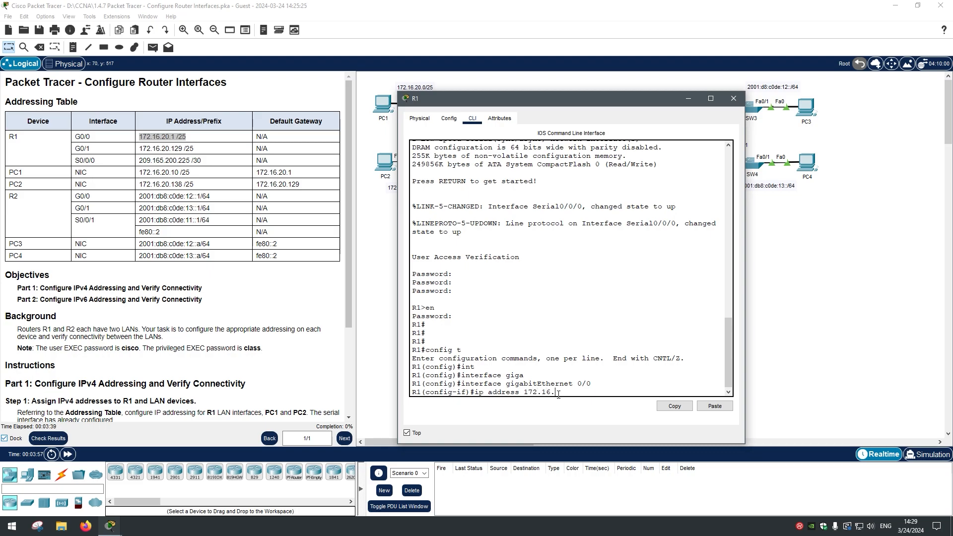
pyautogui.write('1')
pyautogui.write('255.255.255.128')
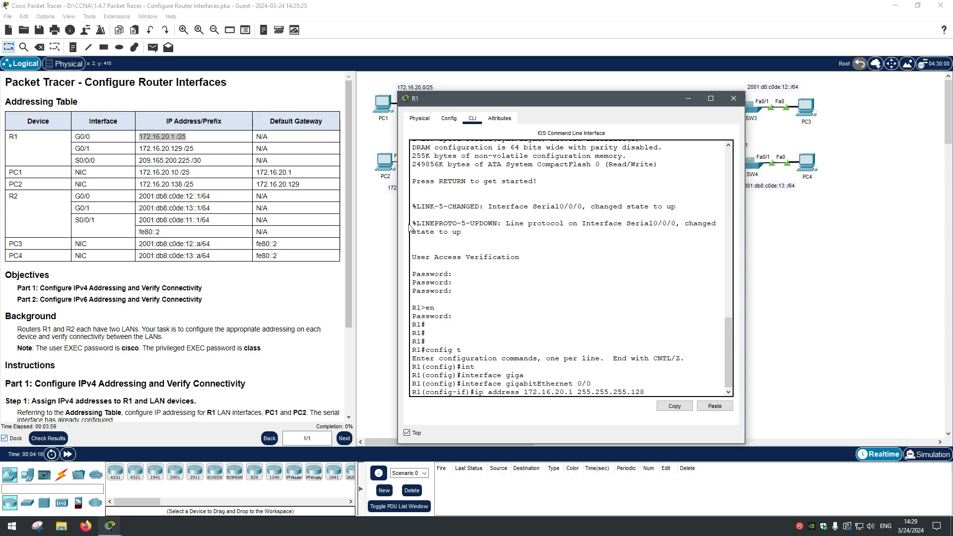
pyautogui.press('Return')
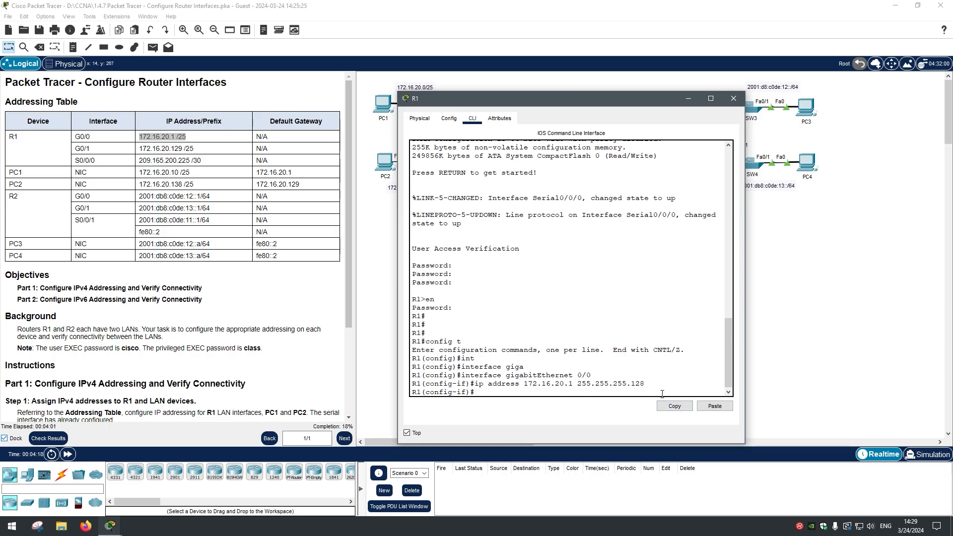
# Step: Recheck 172.16.20.1 /25 in the table and begin entering no shutdown on G0/0
pyautogui.moveTo(531, 96); pyautogui.dragTo(356, 262)
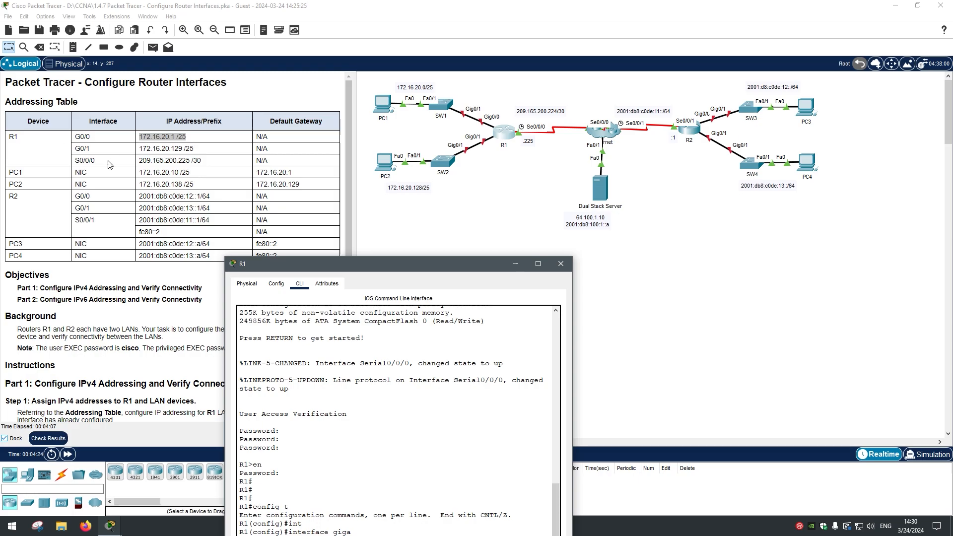
pyautogui.moveTo(338, 261); pyautogui.dragTo(373, 158)
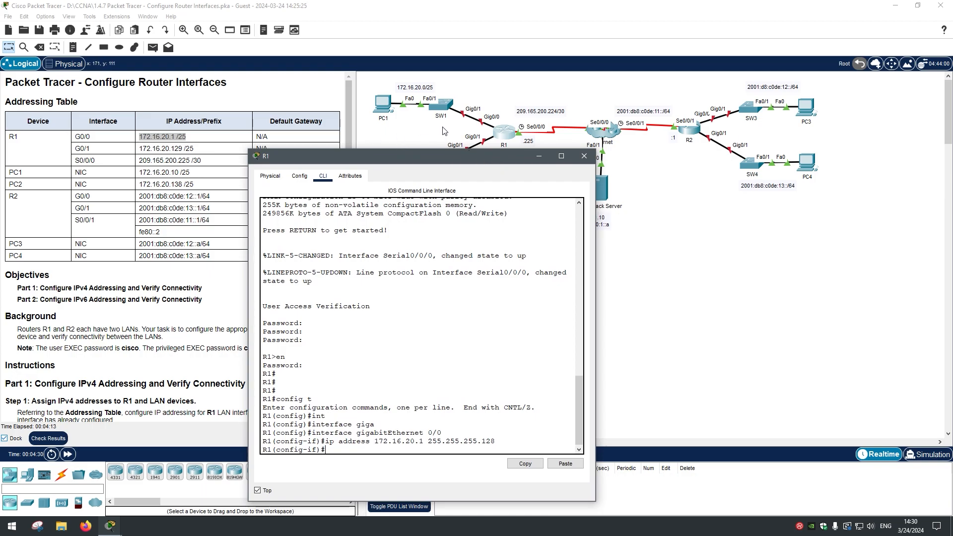
pyautogui.click(472, 130)
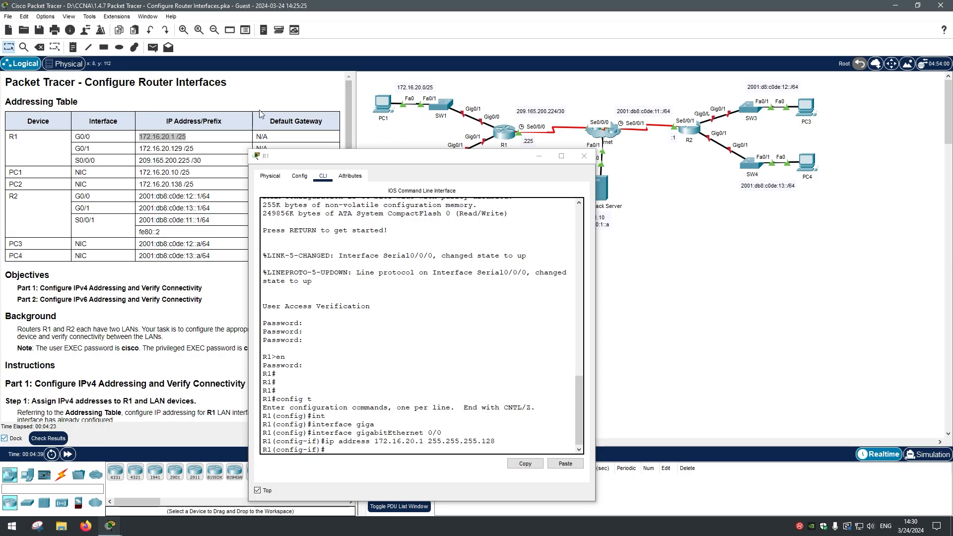
pyautogui.click(164, 156)
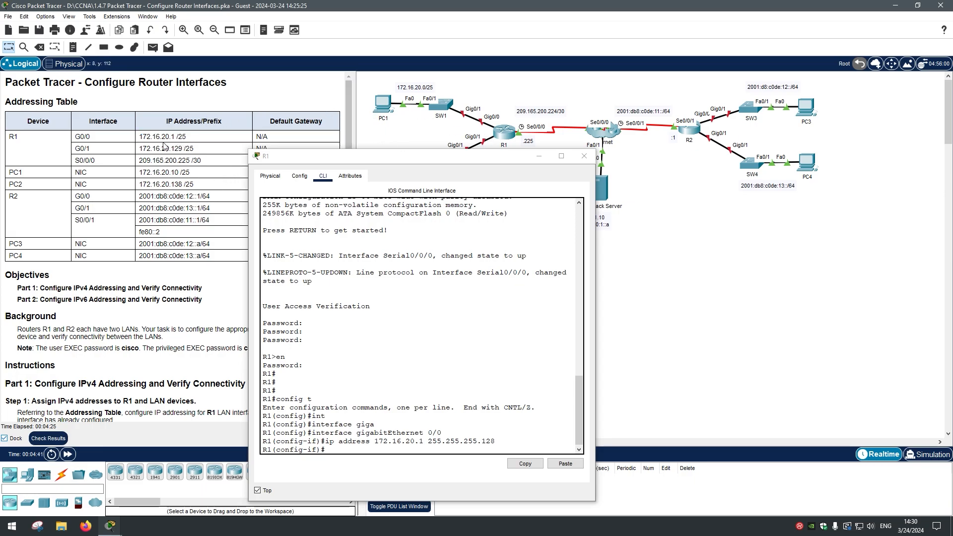
pyautogui.moveTo(139, 136); pyautogui.dragTo(186, 138)
pyautogui.click(202, 231)
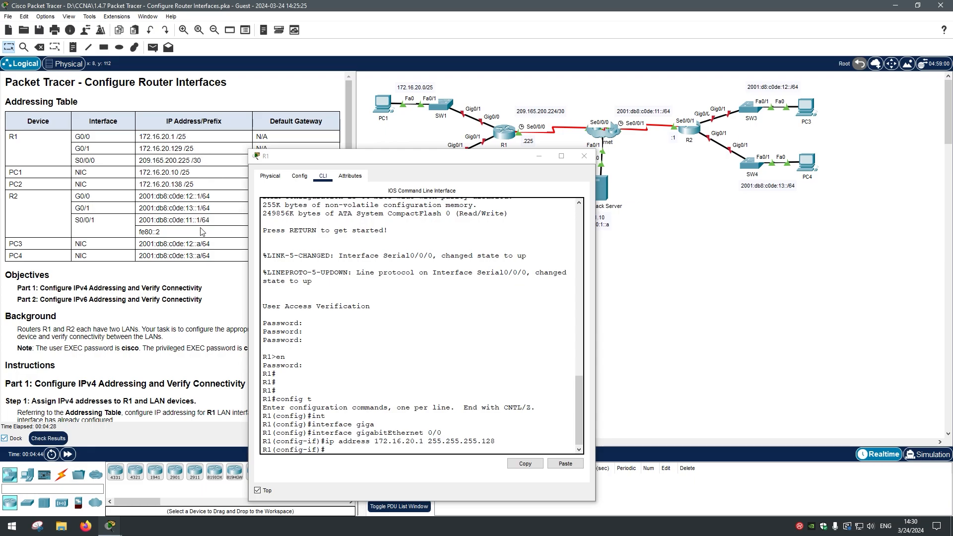
pyautogui.click(388, 173)
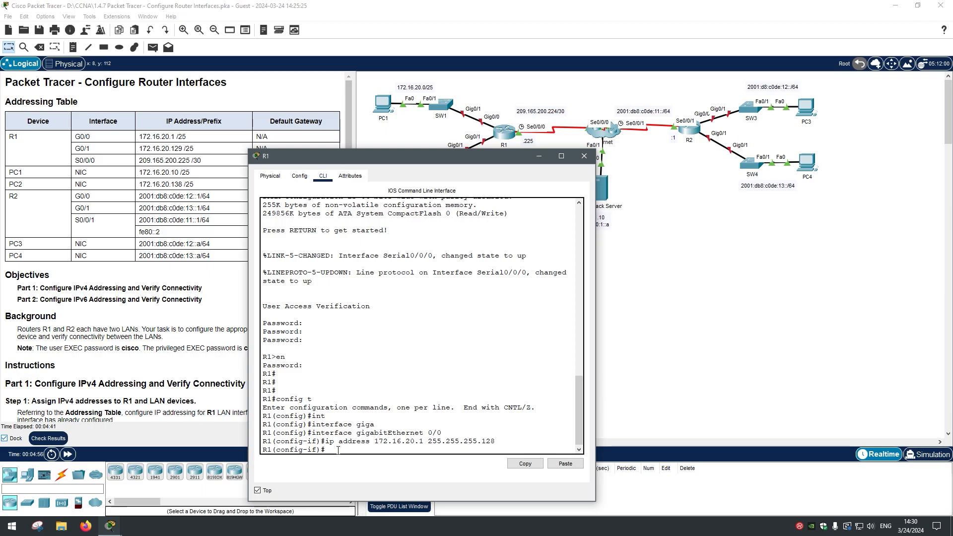
pyautogui.write('hutdown')
# Step: Run no shutdown on G0/0, then shutdown and no shutdown again
pyautogui.press('Return')
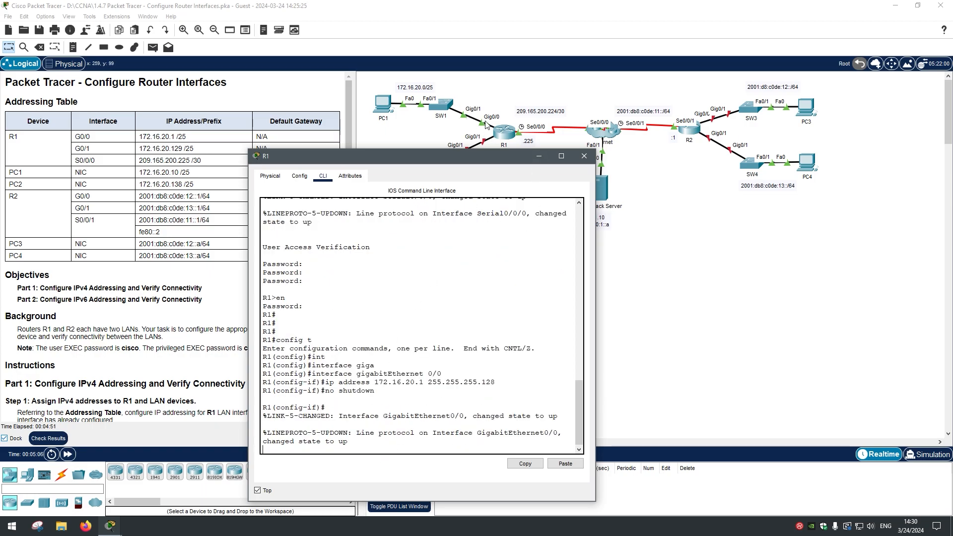
pyautogui.press('Return')
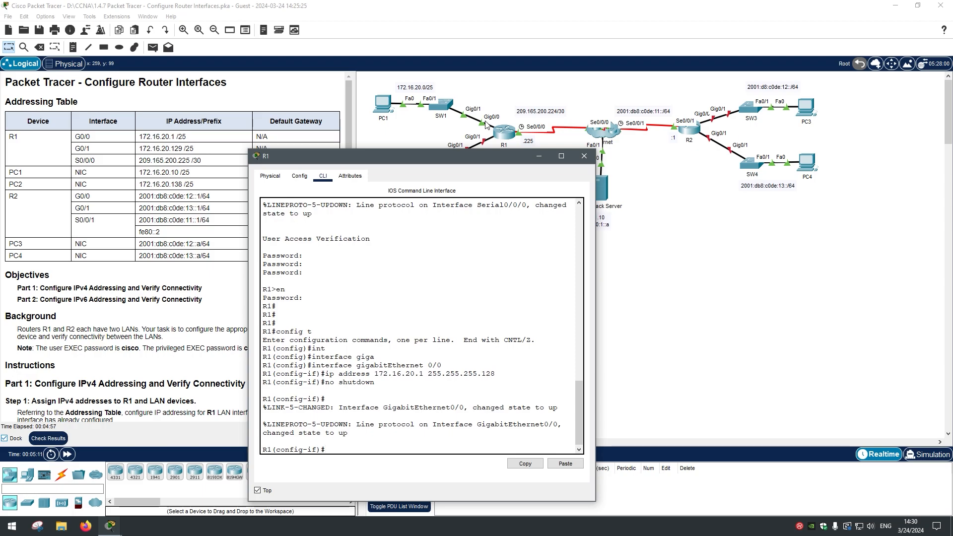
pyautogui.write('shutdow')
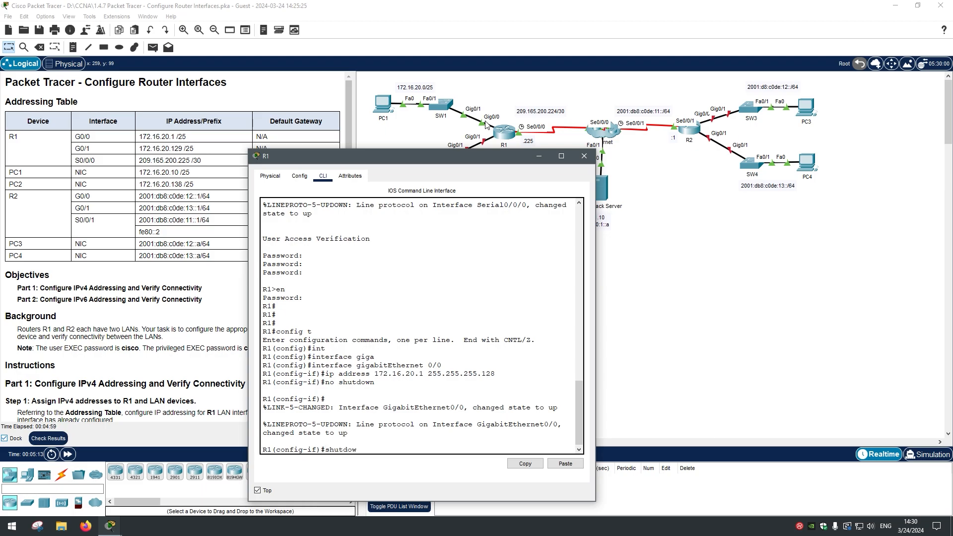
pyautogui.write('n')
pyautogui.press('Return')
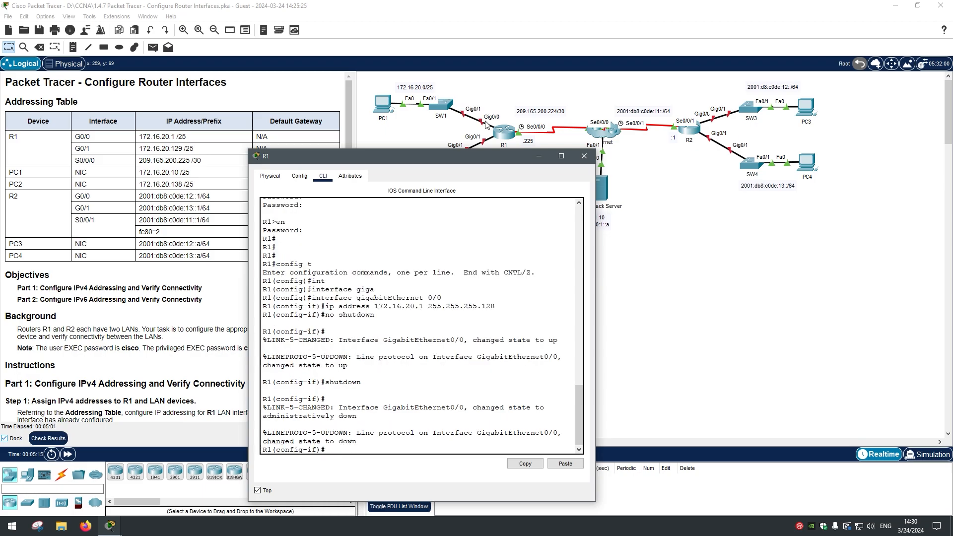
pyautogui.press('Return')
pyautogui.write('no shuw')
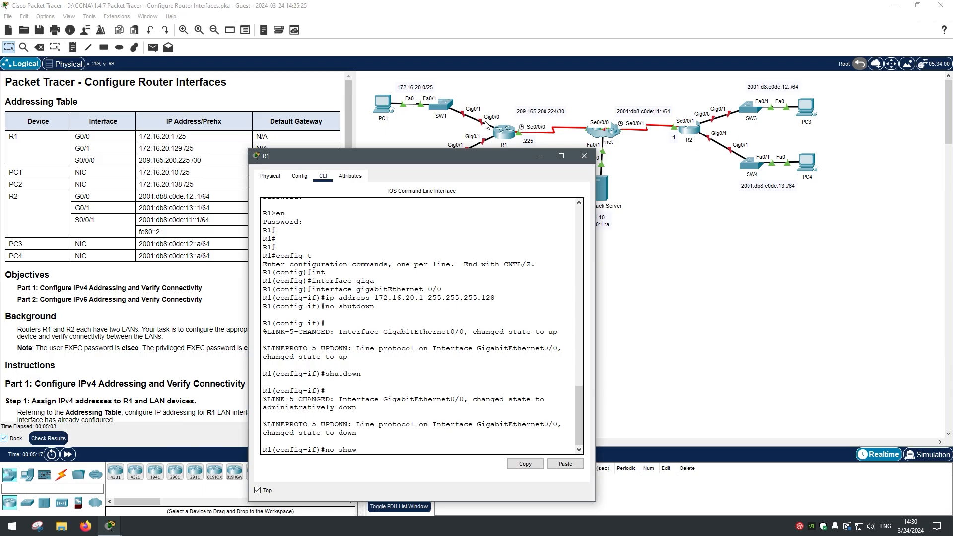
pyautogui.press('BackSpace')
pyautogui.write('tdown')
pyautogui.press('Return')
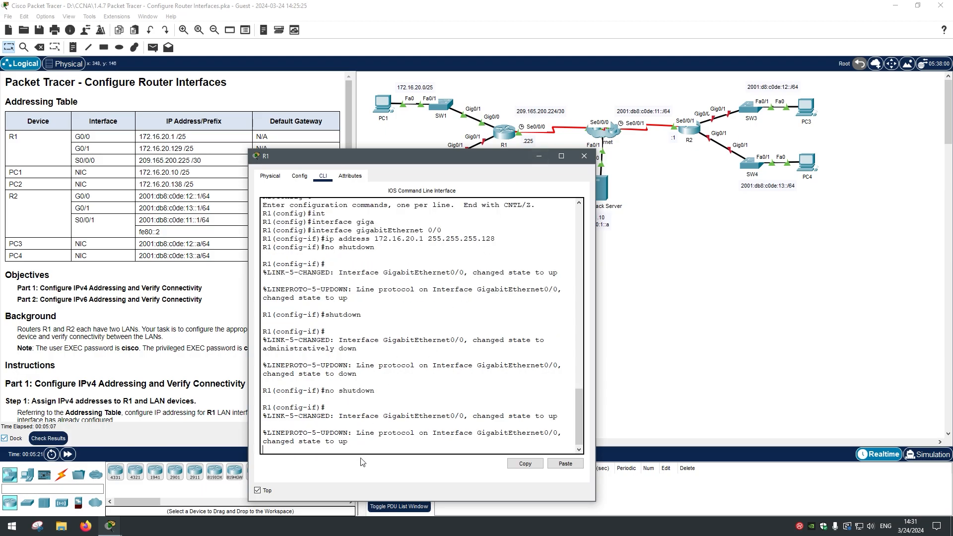
# Step: Check the messages confirming GigabitEthernet0/0's link and line protocol are up
pyautogui.moveTo(360, 434); pyautogui.dragTo(262, 433)
pyautogui.click(441, 434)
pyautogui.moveTo(478, 433); pyautogui.dragTo(557, 434)
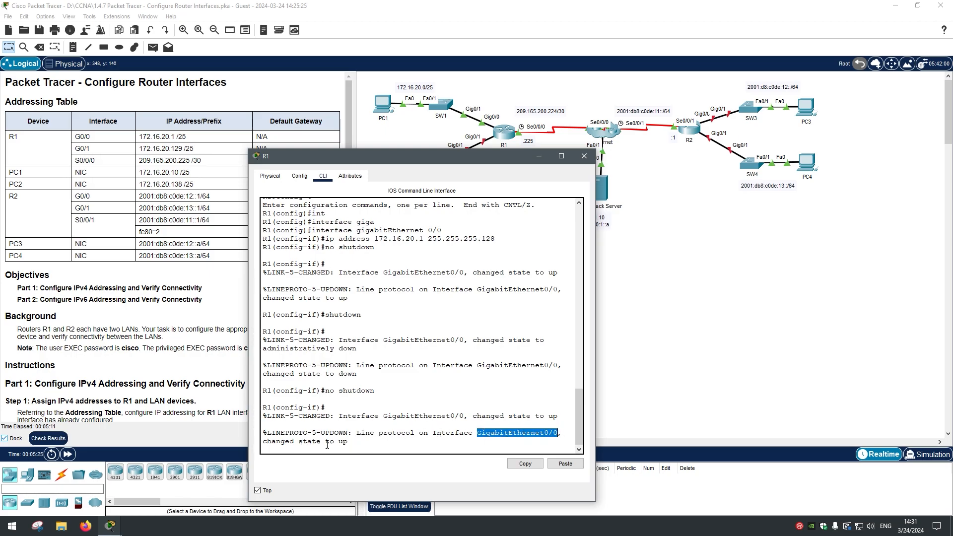
pyautogui.click(354, 441)
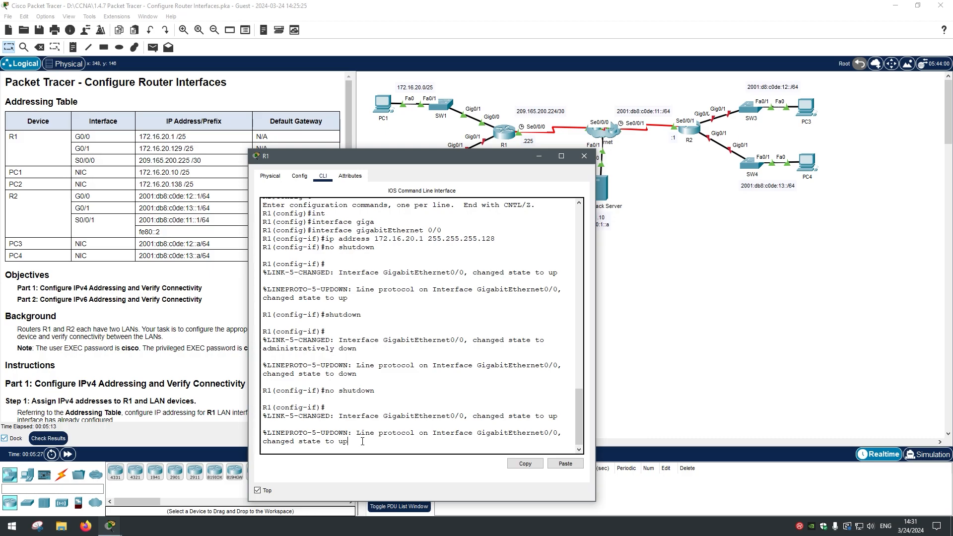
pyautogui.press('Return')
pyautogui.press('Return')
pyautogui.press('Return')
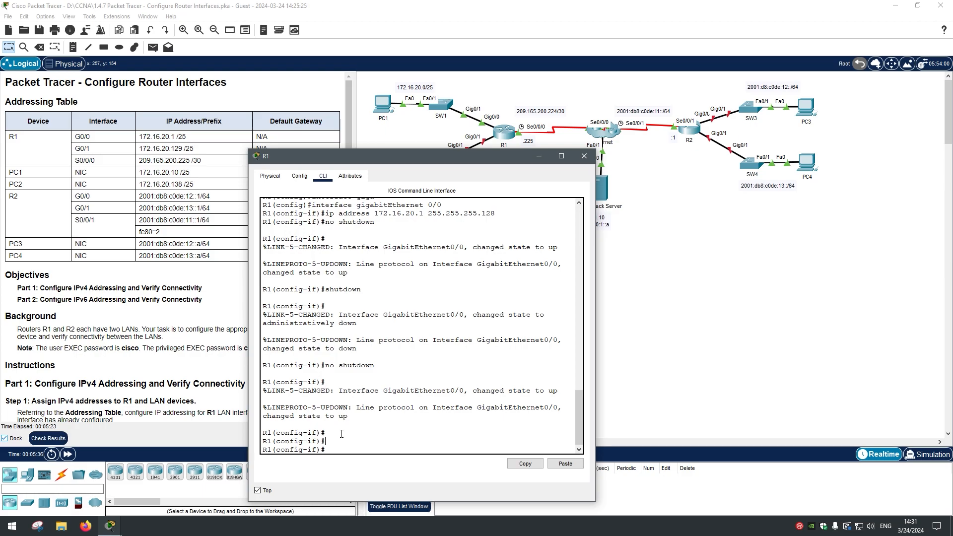
# Step: Exit G0/0 and enter interface gigabitEthernet 0/1 on R1
pyautogui.write('exit')
pyautogui.press('Return')
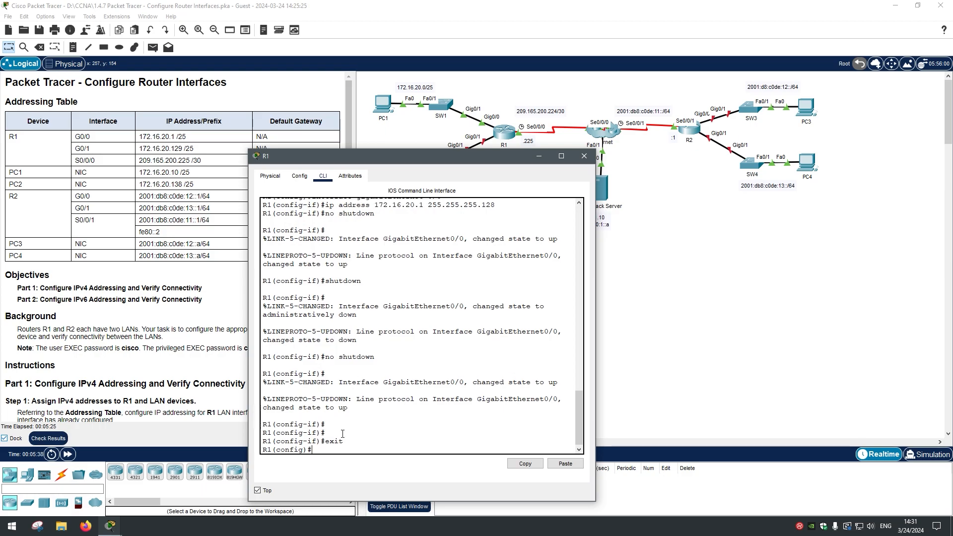
pyautogui.write('inte')
pyautogui.press('Tab')
pyautogui.write('giga')
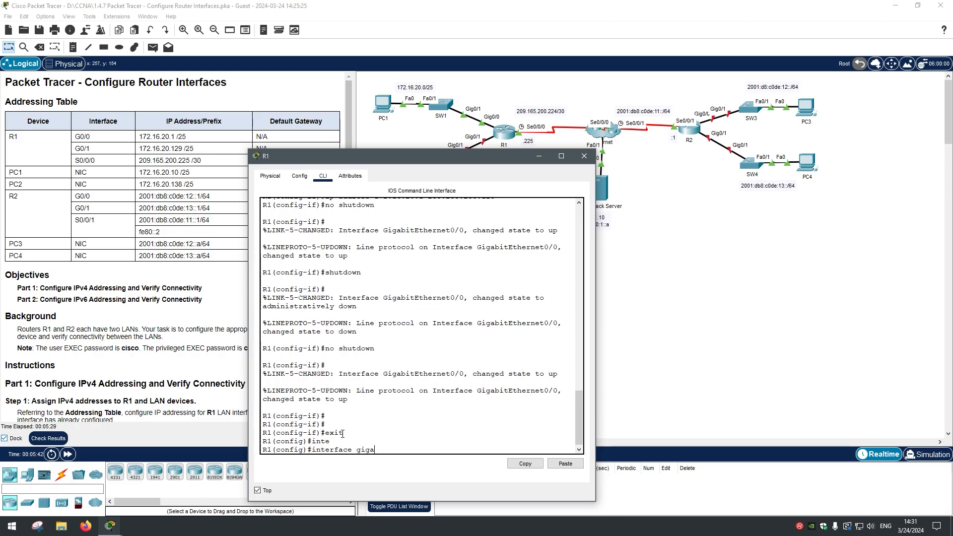
pyautogui.press('Tab')
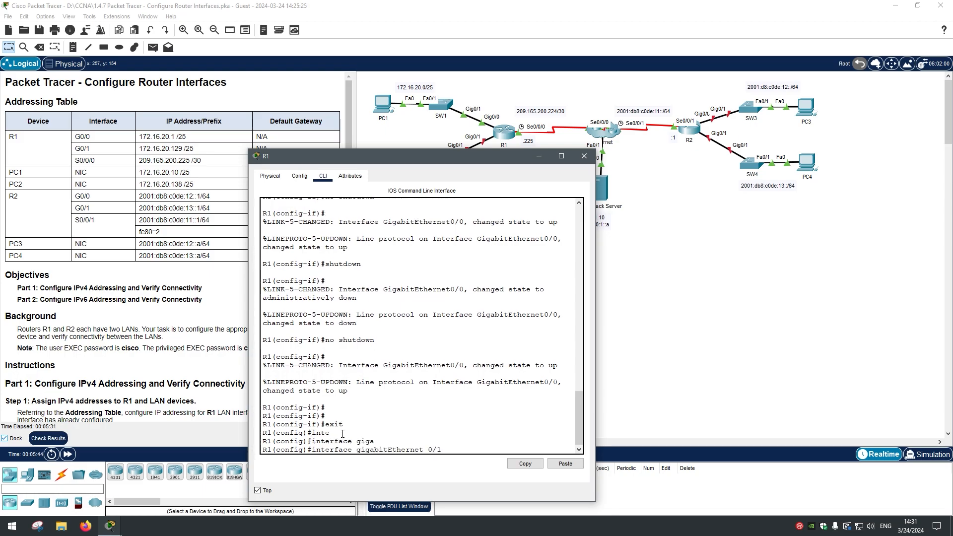
pyautogui.write('0/1')
pyautogui.moveTo(91, 149); pyautogui.dragTo(62, 149)
pyautogui.click(452, 449)
pyautogui.press('Return')
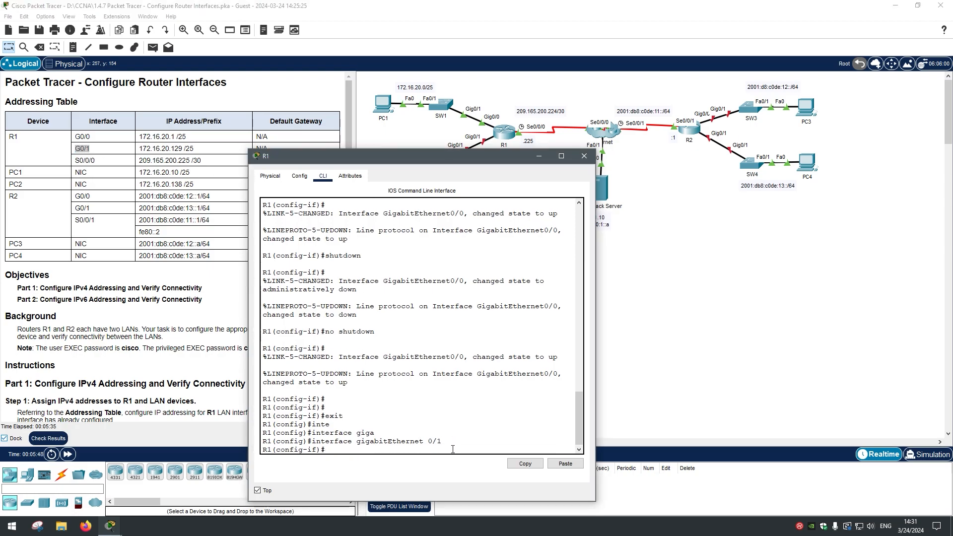
# Step: Give G0/1 address 172.16.20.129 255.255.255.128, enable it, and close R1's window
pyautogui.write('ip address 172.16.20')
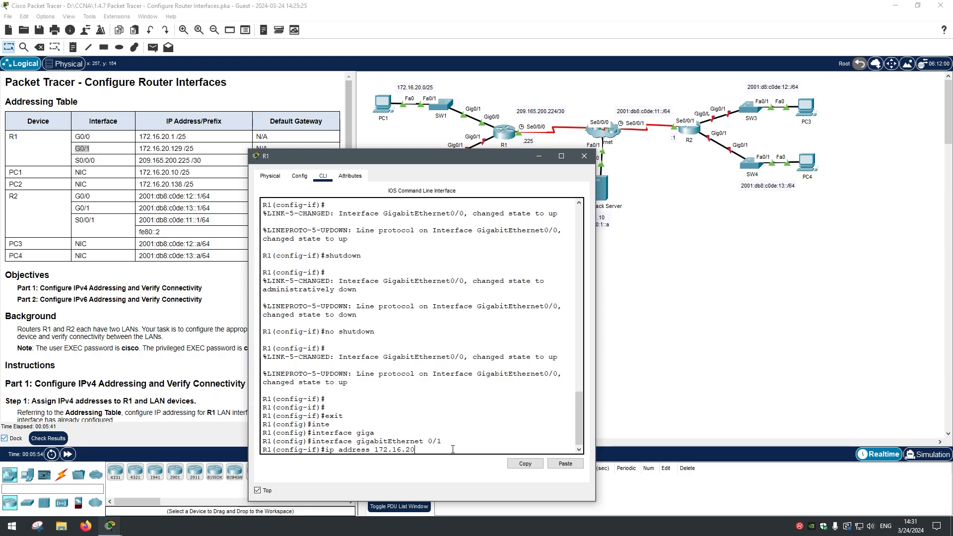
pyautogui.write('.129 255.255.255.1278')
pyautogui.press('BackSpace')
pyautogui.press('BackSpace')
pyautogui.press('Return')
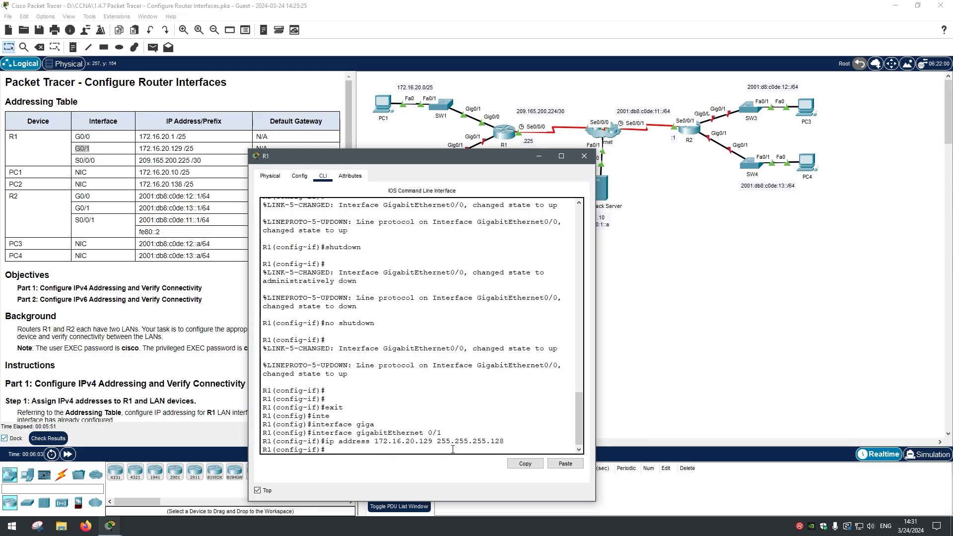
pyautogui.moveTo(469, 158); pyautogui.dragTo(470, 184)
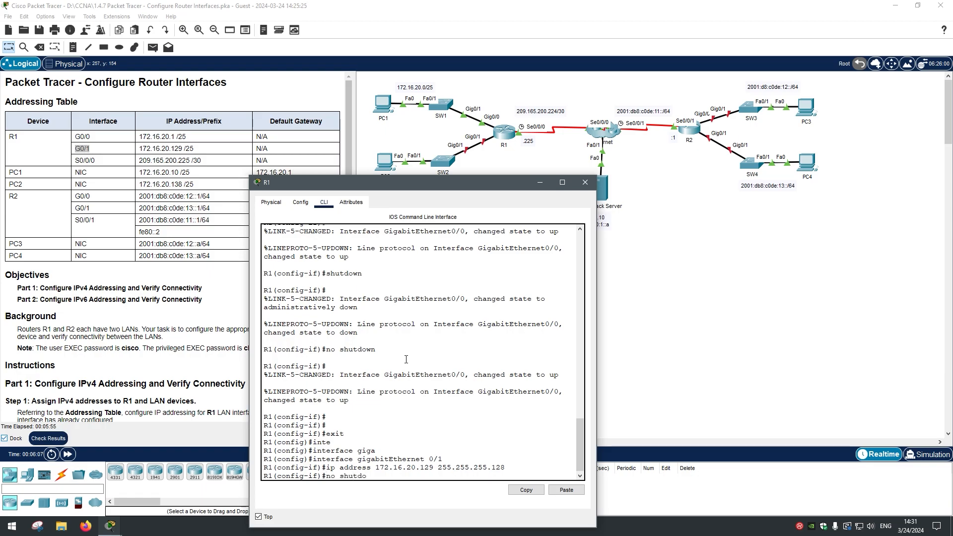
pyautogui.write('no shutdown')
pyautogui.press('Return')
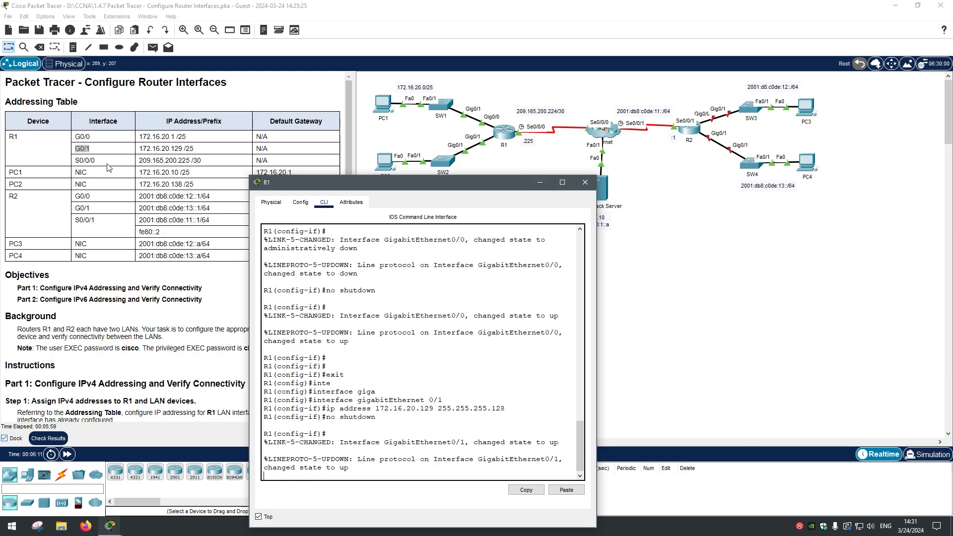
pyautogui.moveTo(484, 180)
pyautogui.mouseDown()
pyautogui.moveTo(517, 147)
pyautogui.moveTo(478, 163)
pyautogui.mouseUp()
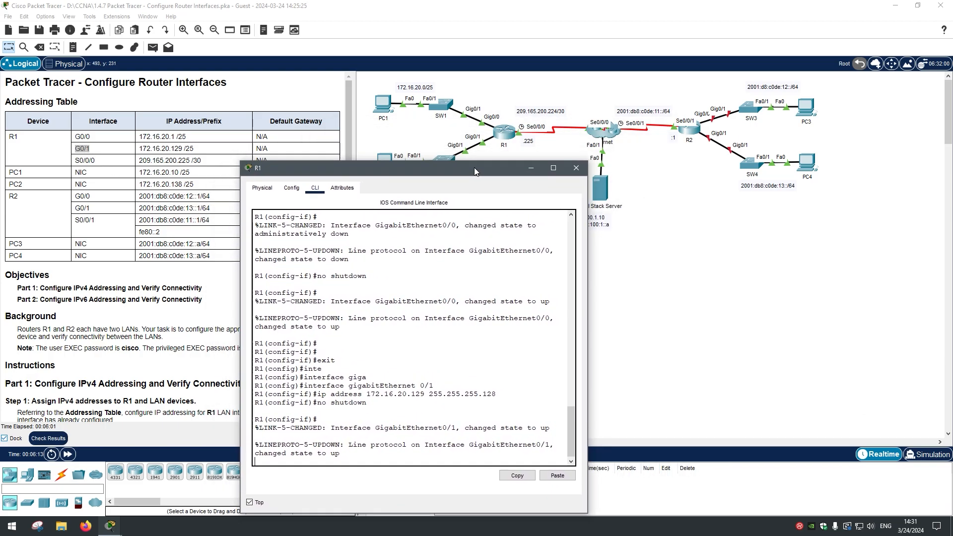
pyautogui.click(585, 168)
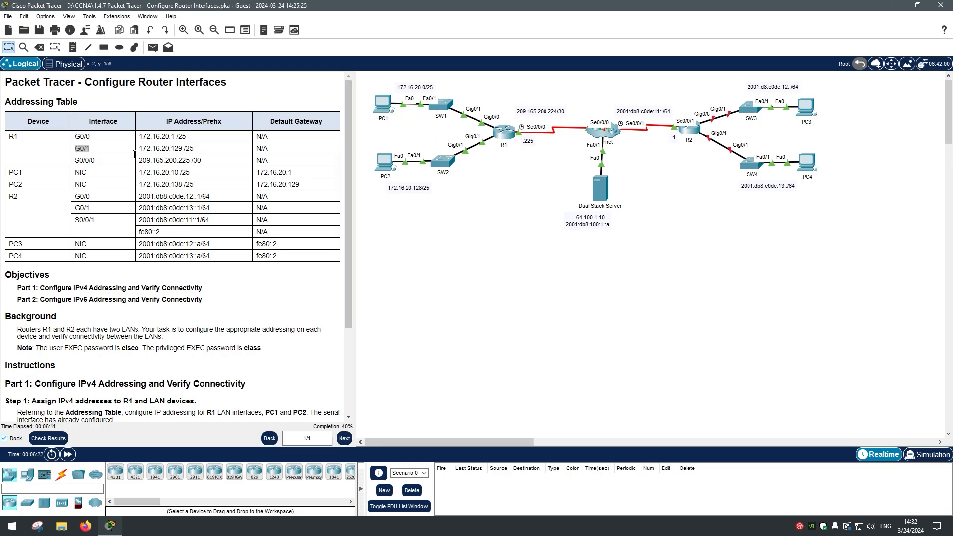
# Step: Review the S0/0/0 address and the serial interface instructions in the addressing table
pyautogui.click(93, 161)
pyautogui.moveTo(69, 162); pyautogui.dragTo(211, 163)
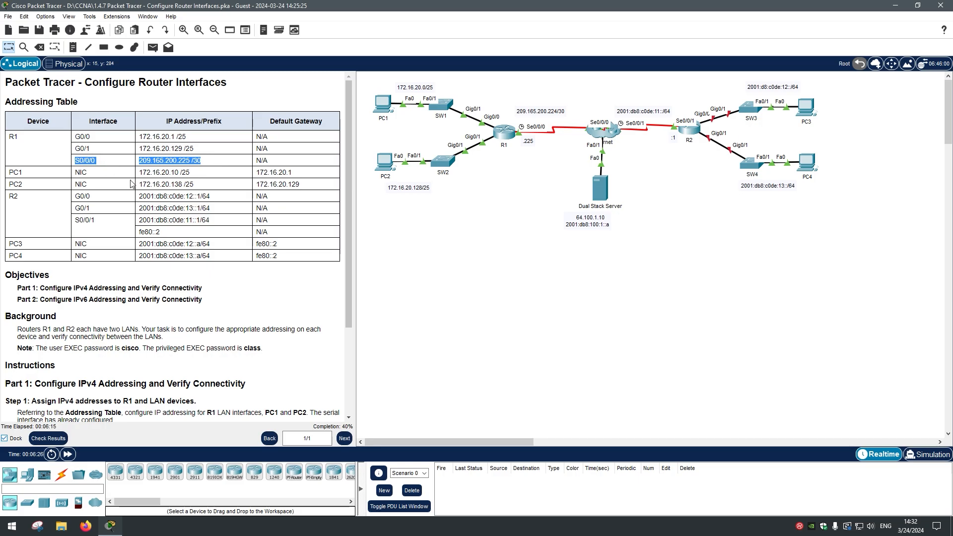
pyautogui.scroll(-2, 139, 178)
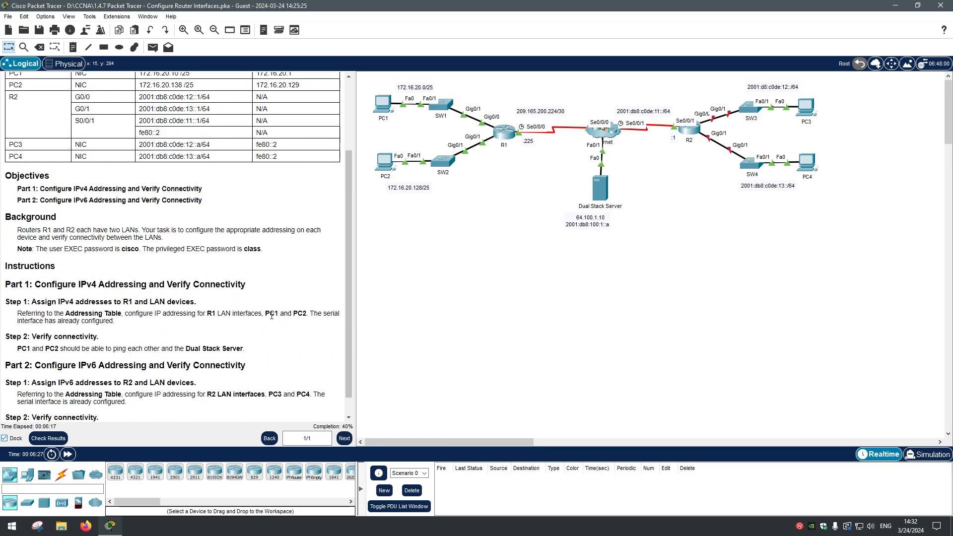
pyautogui.moveTo(310, 313); pyautogui.dragTo(335, 335)
pyautogui.click(120, 326)
pyautogui.scroll(2, 121, 325)
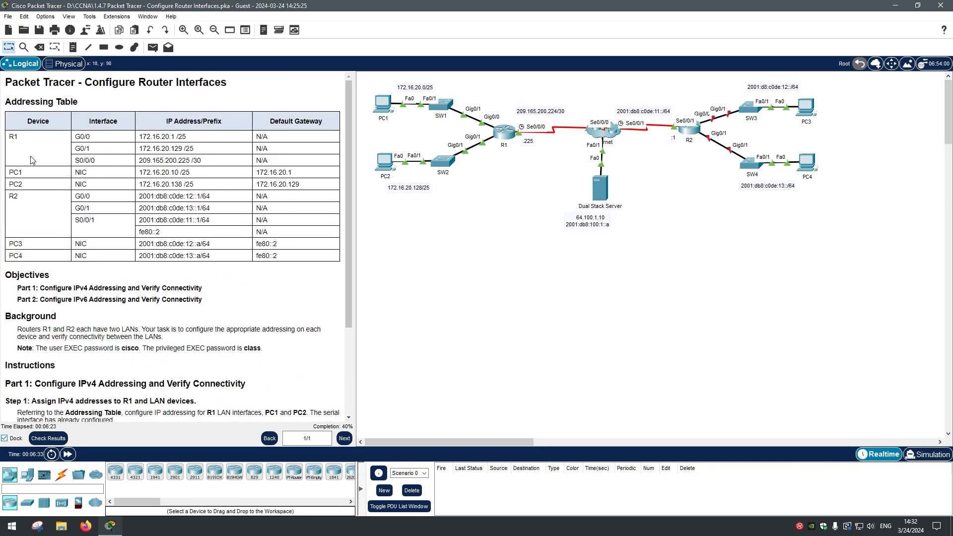
# Step: Open PC1's window, keep it always on top, and note its gateway 172.16.20.1
pyautogui.click(382, 104)
pyautogui.moveTo(409, 107); pyautogui.dragTo(503, 152)
pyautogui.click(434, 484)
pyautogui.click(151, 172)
pyautogui.moveTo(256, 173); pyautogui.dragTo(139, 174)
pyautogui.moveTo(299, 173); pyautogui.dragTo(254, 180)
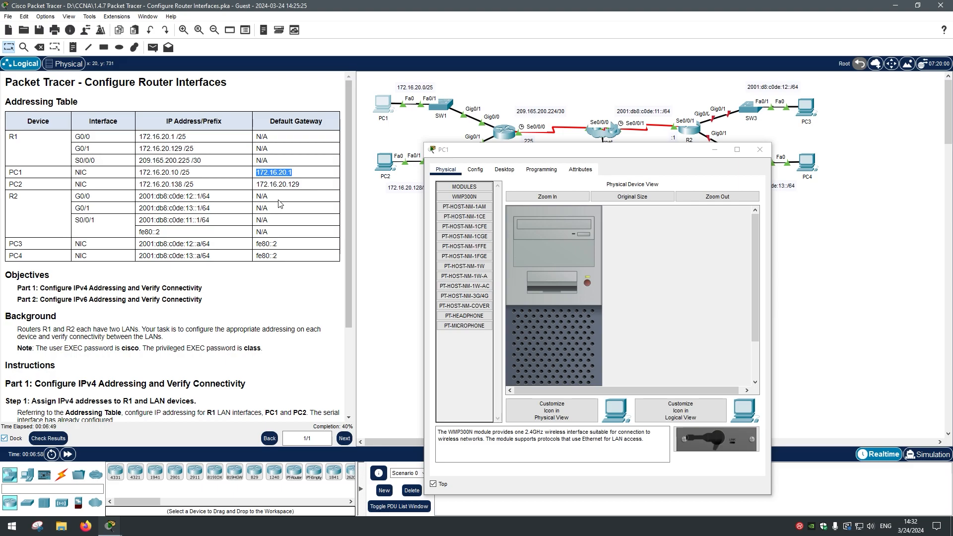
# Step: Compare PC1's default gateway 172.16.20.1 with R1's G0/0 address in the addressing table
pyautogui.click(292, 174)
pyautogui.moveTo(458, 84); pyautogui.dragTo(363, 135)
pyautogui.click(453, 130)
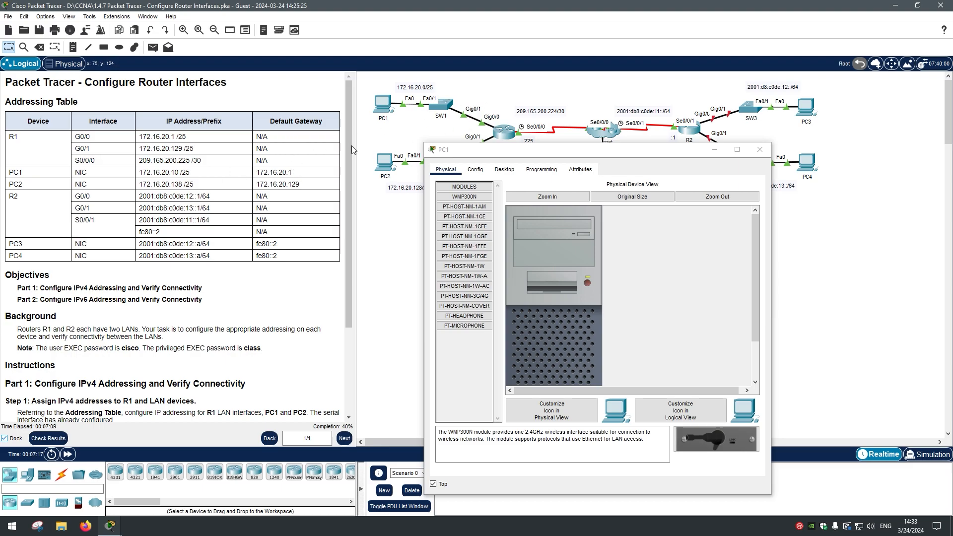
pyautogui.moveTo(298, 177); pyautogui.dragTo(255, 174)
pyautogui.moveTo(143, 135); pyautogui.dragTo(191, 140)
pyautogui.moveTo(298, 176); pyautogui.dragTo(257, 174)
pyautogui.moveTo(191, 136); pyautogui.dragTo(139, 138)
pyautogui.moveTo(296, 177); pyautogui.dragTo(256, 173)
pyautogui.moveTo(191, 137); pyautogui.dragTo(139, 139)
pyautogui.moveTo(295, 171); pyautogui.dragTo(250, 173)
pyautogui.moveTo(191, 137); pyautogui.dragTo(86, 137)
pyautogui.click(259, 164)
# Step: Bring up the IP Configuration panel on PC1's Desktop
pyautogui.click(504, 169)
pyautogui.moveTo(487, 148); pyautogui.dragTo(400, 184)
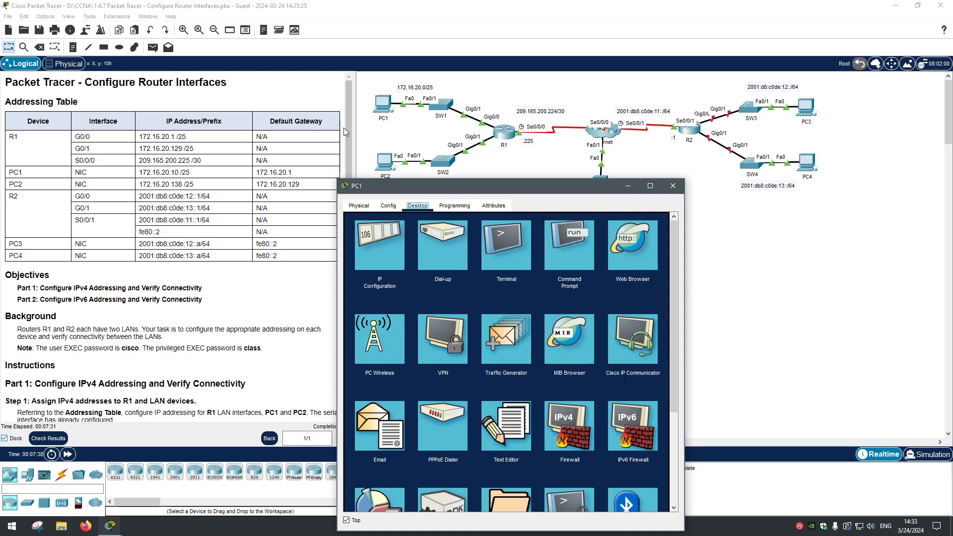
pyautogui.click(367, 250)
pyautogui.moveTo(427, 192); pyautogui.dragTo(458, 168)
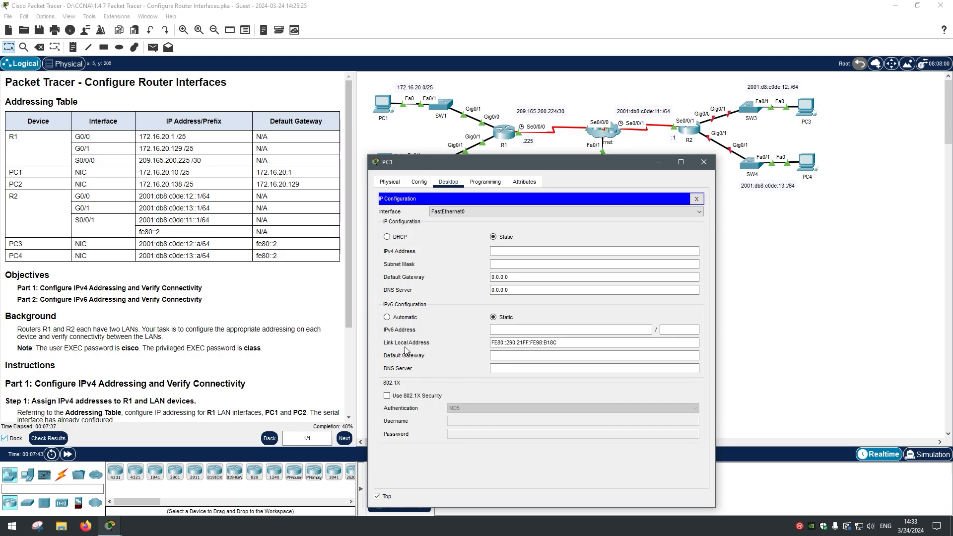
# Step: Give PC1 IPv4 172.16.20.10, mask 255.255.255.128 and gateway 172.16.20.1
pyautogui.click(517, 254)
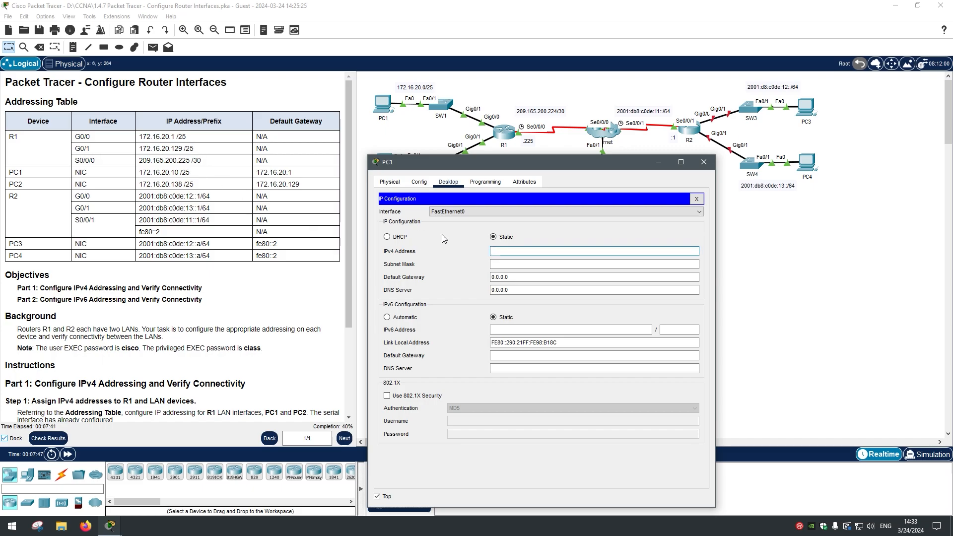
pyautogui.moveTo(139, 172); pyautogui.dragTo(194, 175)
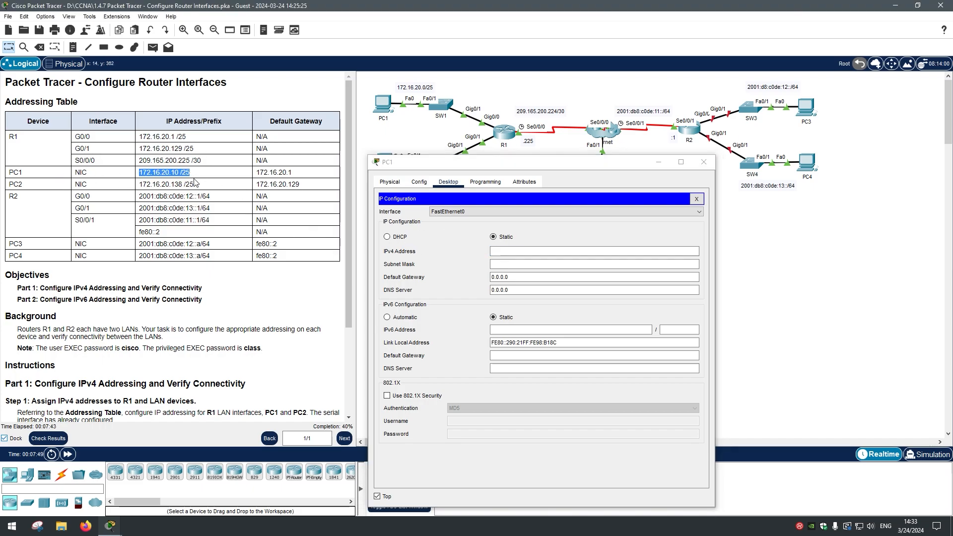
pyautogui.click(524, 254)
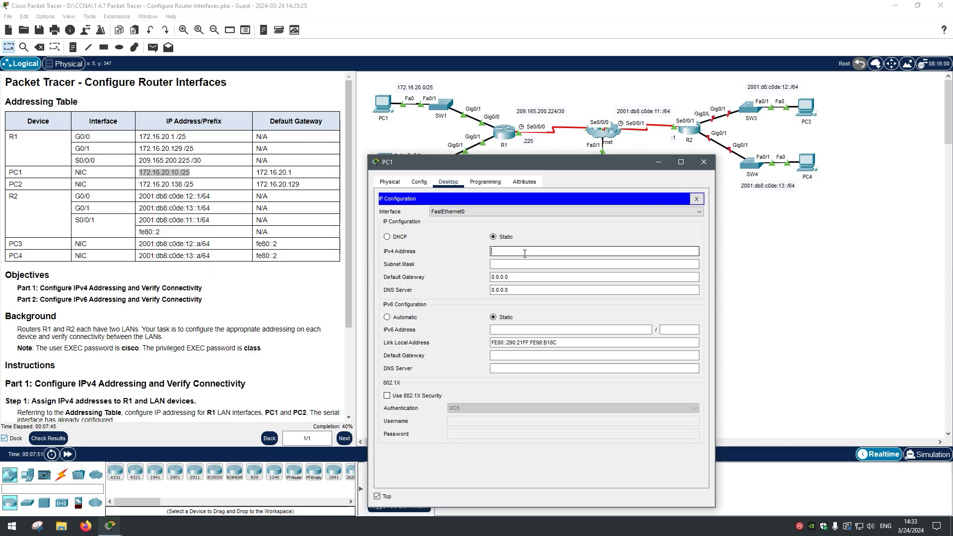
pyautogui.write('172.16.2')
pyautogui.press('Tab')
pyautogui.click(528, 264)
pyautogui.press('BackSpace')
pyautogui.press('BackSpace')
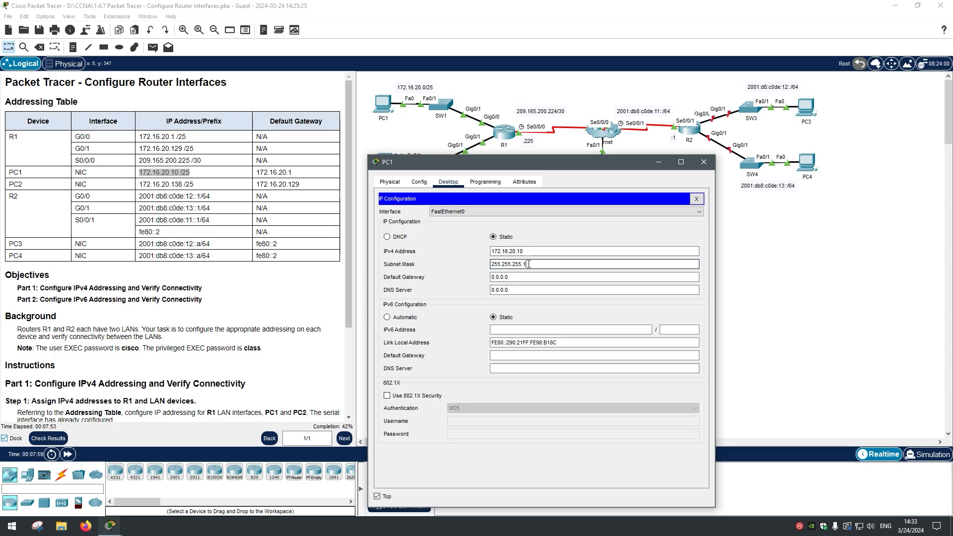
pyautogui.moveTo(516, 279); pyautogui.dragTo(449, 279)
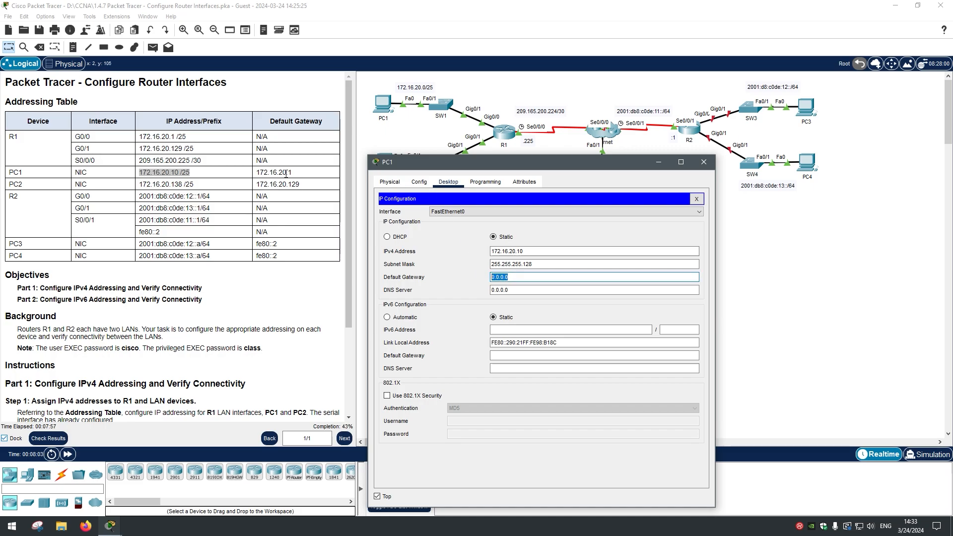
pyautogui.moveTo(291, 172); pyautogui.dragTo(256, 172)
pyautogui.click(460, 281)
pyautogui.write('172.16.20.1')
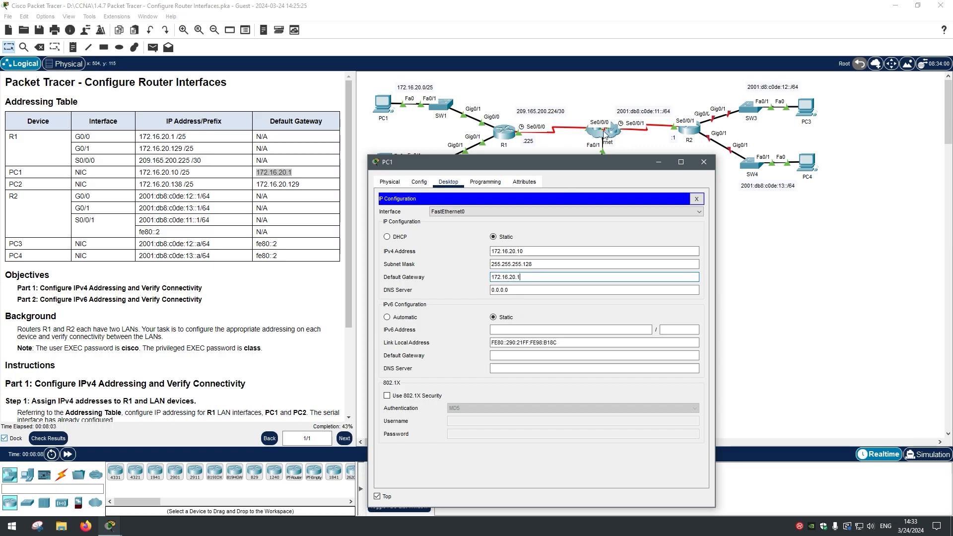
# Step: Close PC1's window and open PC2's window, keeping it always on top
pyautogui.click(703, 162)
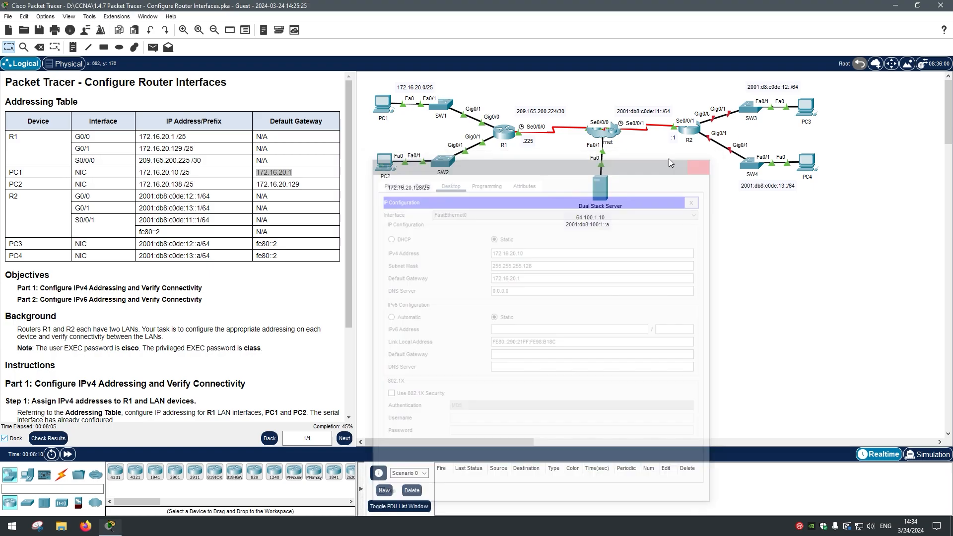
pyautogui.click(383, 162)
pyautogui.click(343, 449)
# Step: Bring up PC2's IP Configuration and locate its address and gateway in the table
pyautogui.click(414, 134)
pyautogui.click(362, 171)
pyautogui.moveTo(437, 130); pyautogui.dragTo(432, 192)
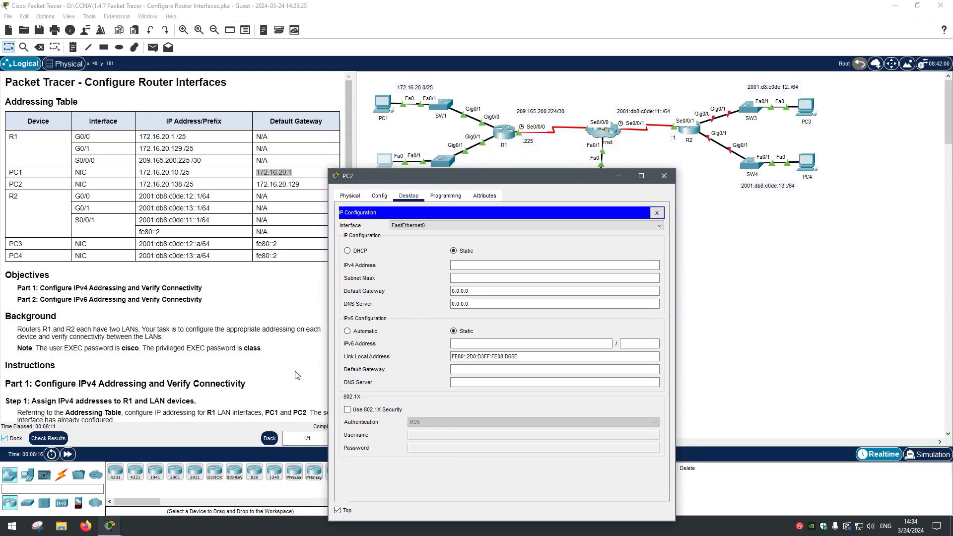
pyautogui.moveTo(301, 190); pyautogui.dragTo(128, 186)
# Step: Give PC2 172.16.20.138, mask 255.255.255.128, gateway 172.16.20.129, and close its window
pyautogui.click(463, 264)
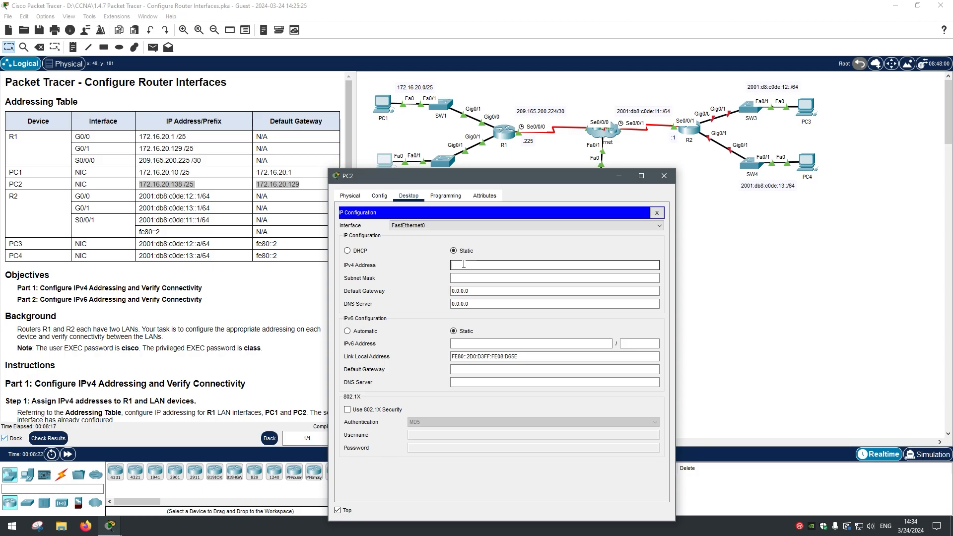
pyautogui.write('172.16.20')
pyautogui.press('Tab')
pyautogui.press('BackSpace')
pyautogui.press('BackSpace')
pyautogui.write('255.12')
pyautogui.press('Tab')
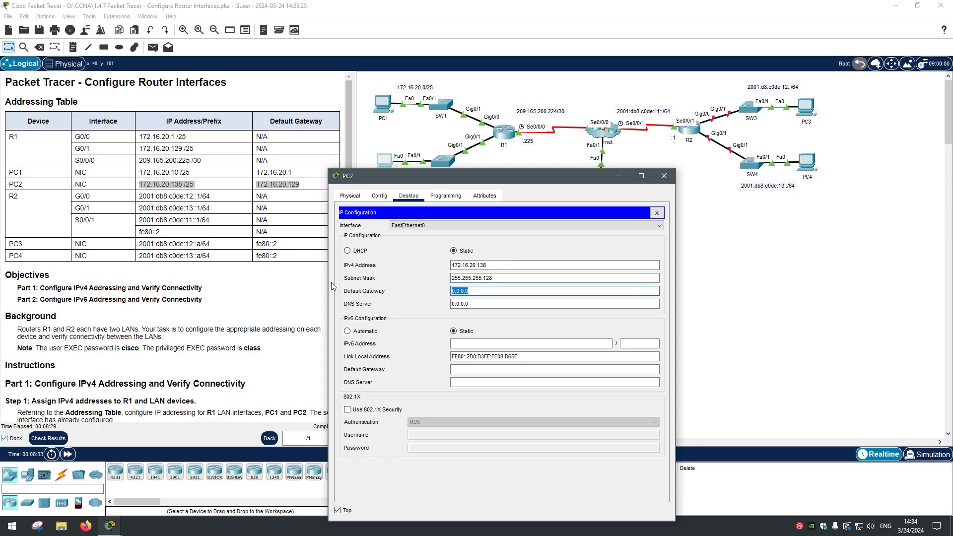
pyautogui.write('17')
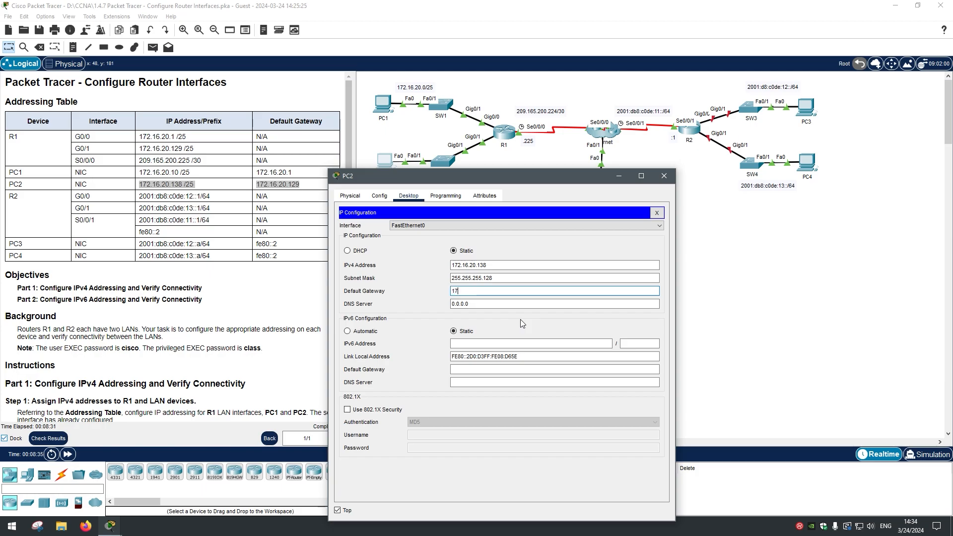
pyautogui.write('2.16.20.129')
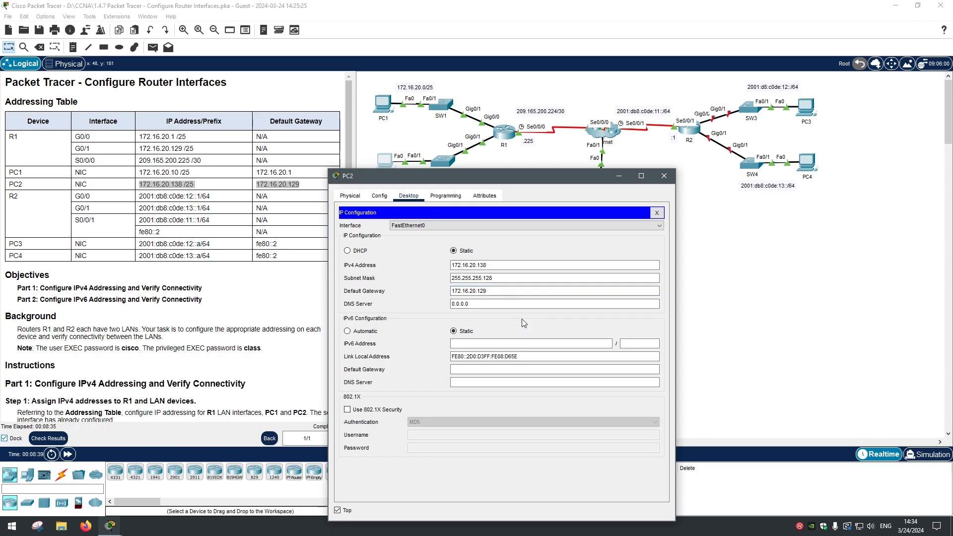
pyautogui.click(664, 177)
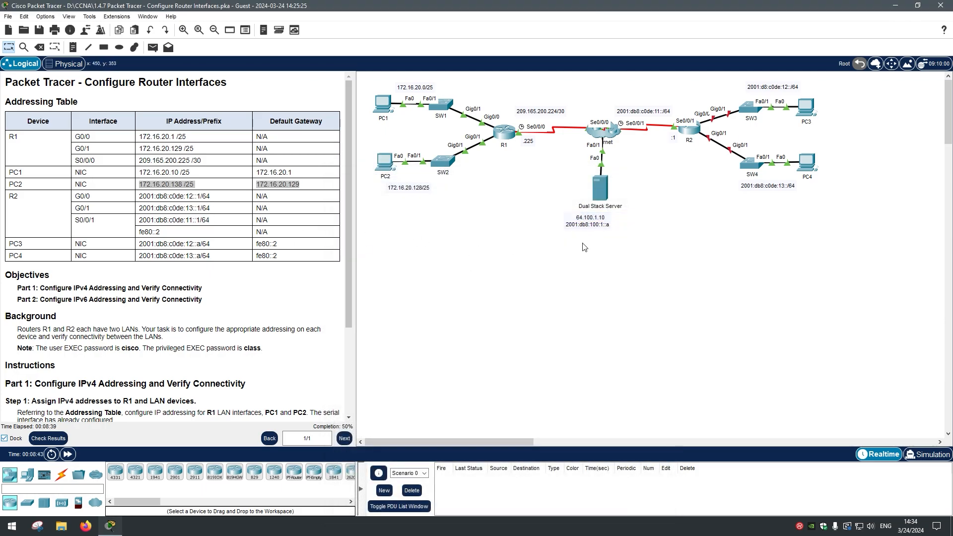
# Step: Open PC1's Command Prompt and add a few empty prompt lines
pyautogui.moveTo(511, 222); pyautogui.dragTo(357, 73)
pyautogui.click(397, 132)
pyautogui.click(383, 104)
pyautogui.moveTo(452, 121); pyautogui.dragTo(398, 103)
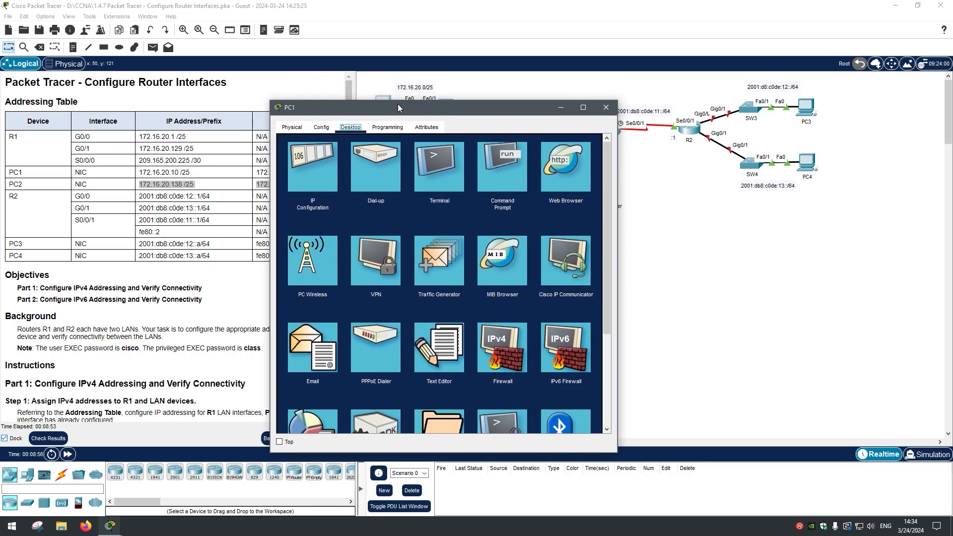
pyautogui.click(508, 172)
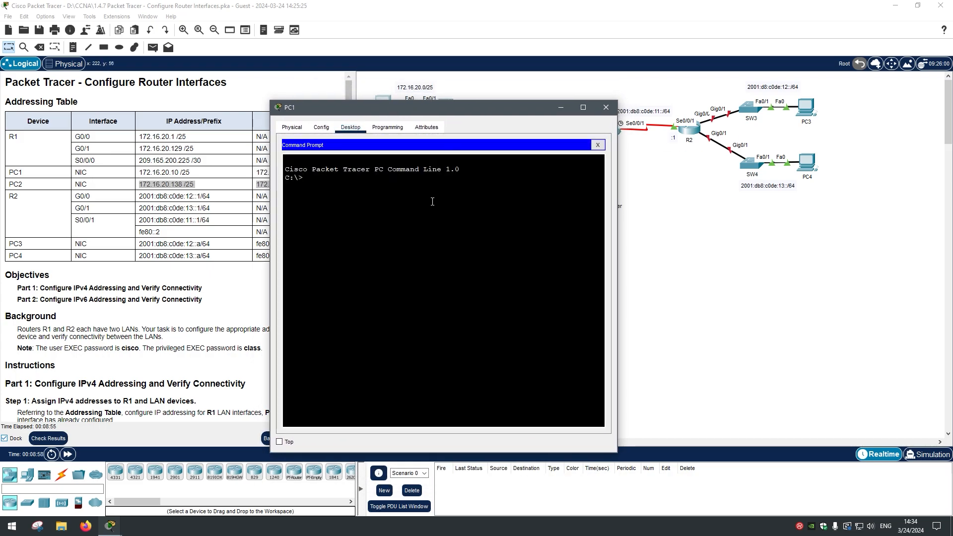
pyautogui.press('Return')
pyautogui.press('Return')
pyautogui.press('Return')
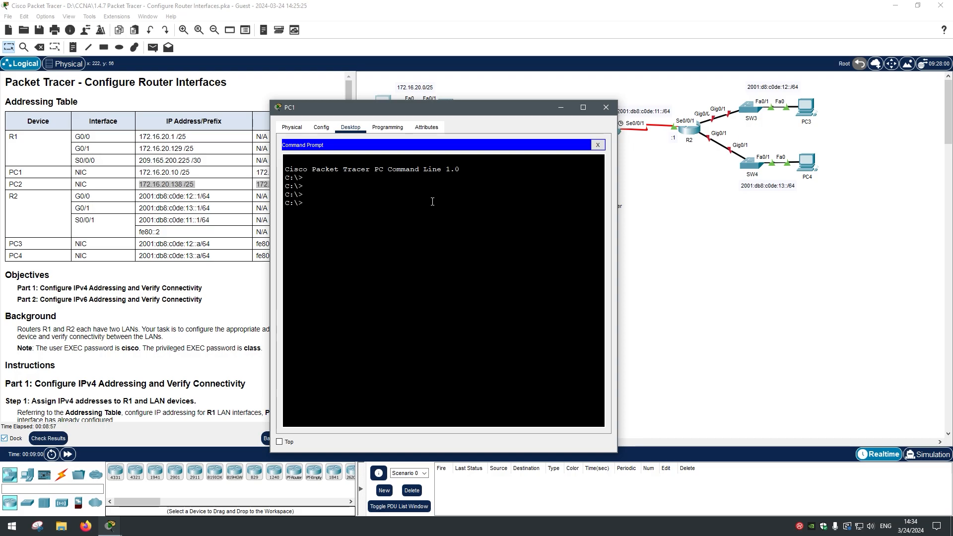
# Step: Launch the host computer's Windows Command Prompt with cmd
pyautogui.press('super')
pyautogui.write('cmd')
pyautogui.press('Return')
pyautogui.moveTo(255, 72); pyautogui.dragTo(258, 100)
# Step: Run ipconfig on PC1 and confirm 172.16.20.10, 255.255.255.128 and gateway 172.16.20.1
pyautogui.write('ip')
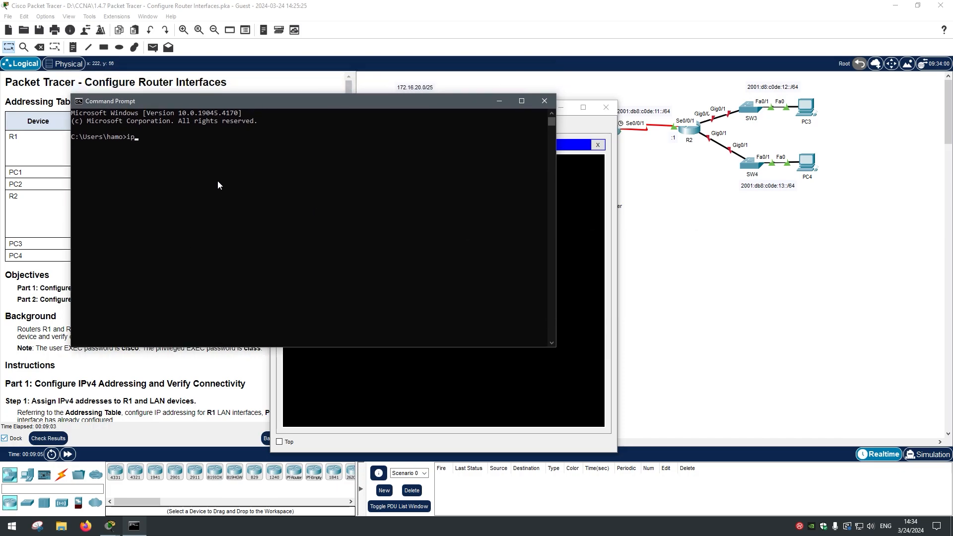
pyautogui.hotkey('alt', 'Tab')
pyautogui.write('ipconfig')
pyautogui.press('Return')
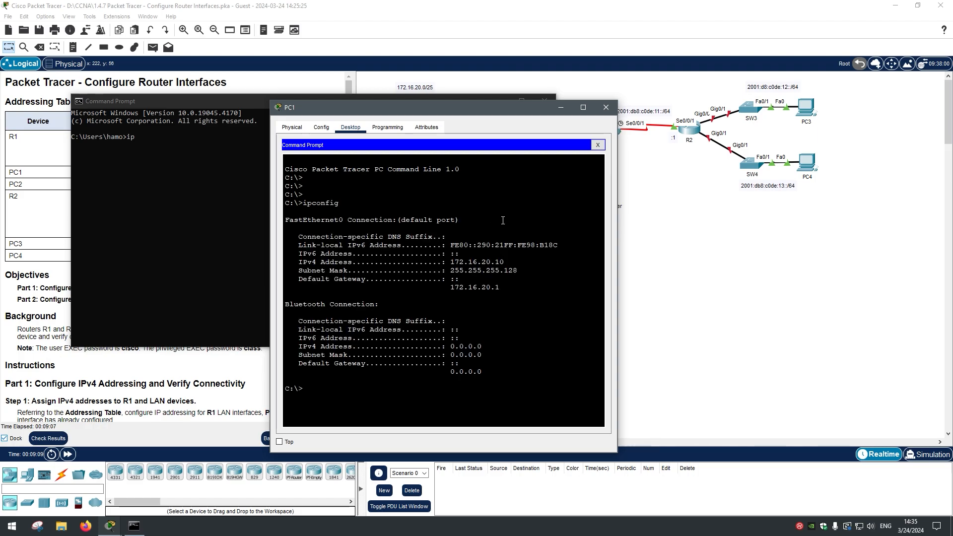
pyautogui.moveTo(528, 261); pyautogui.dragTo(287, 261)
pyautogui.moveTo(512, 260); pyautogui.dragTo(274, 266)
pyautogui.moveTo(523, 270); pyautogui.dragTo(272, 261)
pyautogui.moveTo(518, 271); pyautogui.dragTo(423, 288)
# Step: Run ipconfig in the Windows Command Prompt and review the host's IPv4 address and mask
pyautogui.click(180, 226)
pyautogui.write('config')
pyautogui.press('Return')
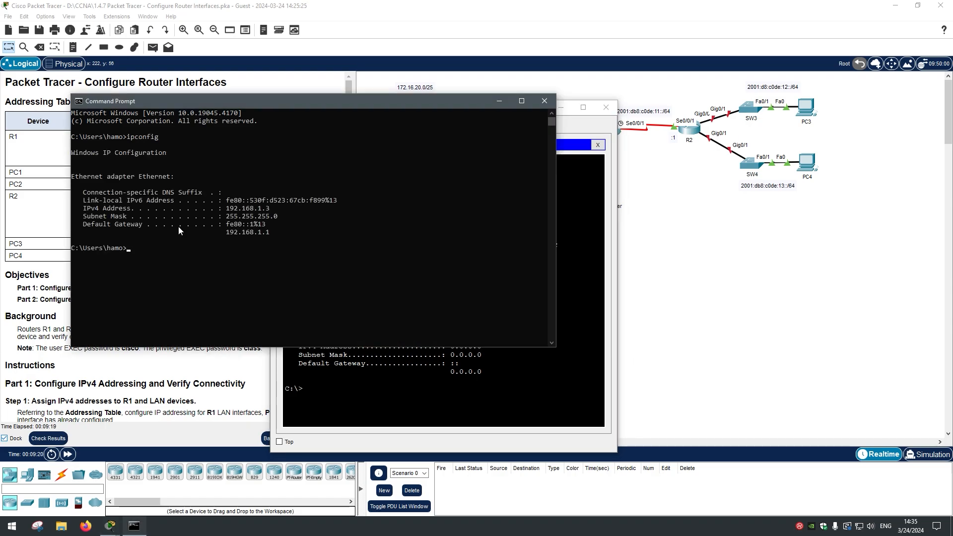
pyautogui.moveTo(270, 207); pyautogui.dragTo(85, 208)
pyautogui.click(244, 203)
pyautogui.moveTo(272, 208); pyautogui.dragTo(81, 211)
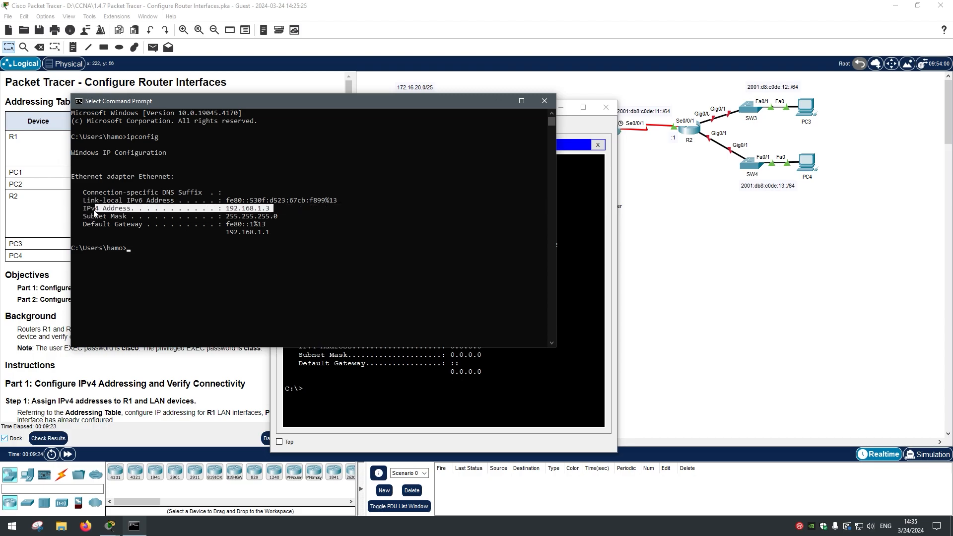
pyautogui.click(281, 224)
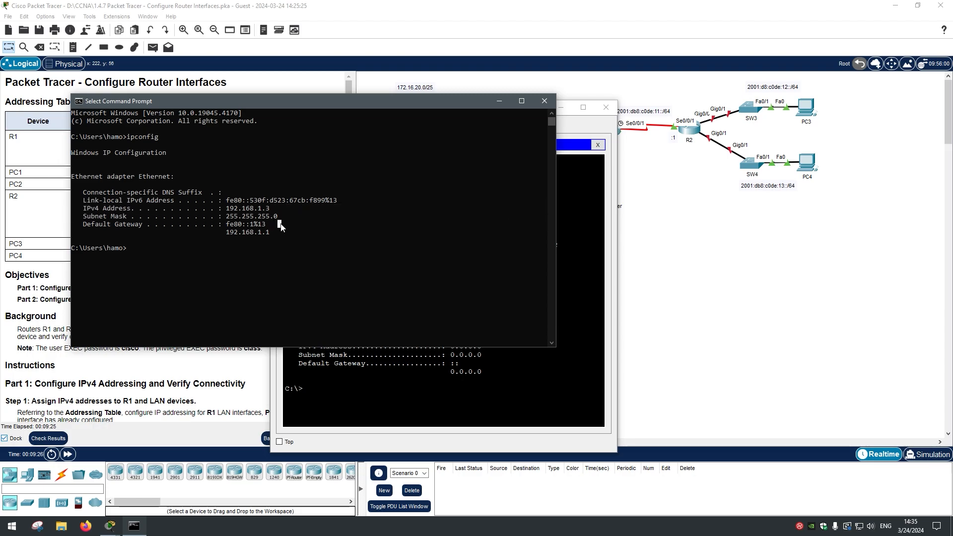
pyautogui.moveTo(283, 216); pyautogui.dragTo(89, 216)
pyautogui.click(374, 208)
# Step: Minimize the Windows Command Prompt so PC1's output is visible
pyautogui.click(571, 171)
pyautogui.click(437, 98)
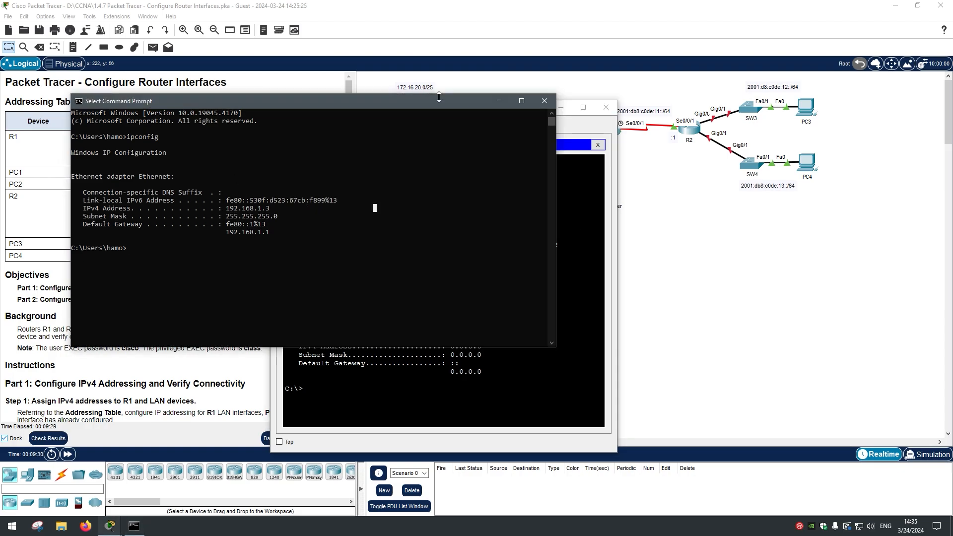
pyautogui.click(498, 102)
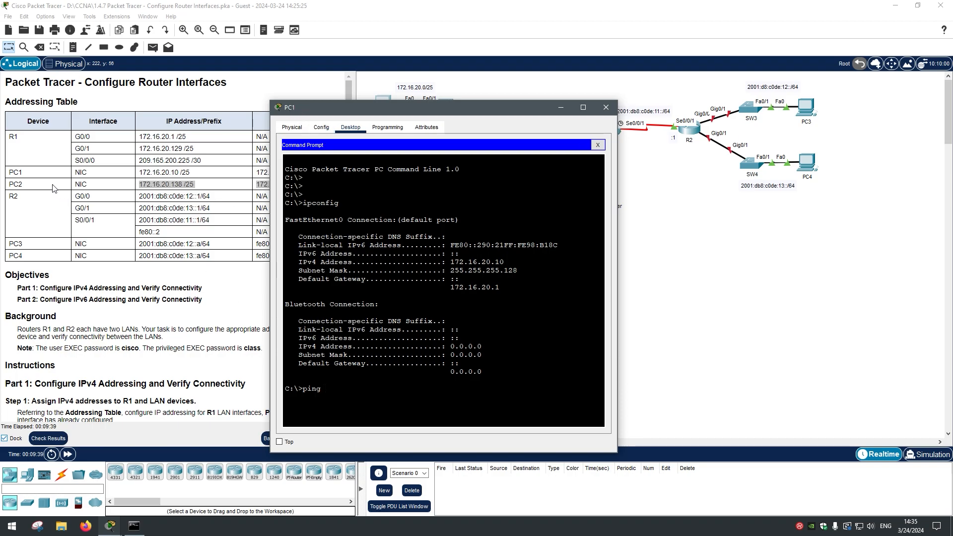
# Step: From PC1's command prompt, ping PC2 at 172.16.20.138
pyautogui.click(148, 183)
pyautogui.doubleClick(140, 183)
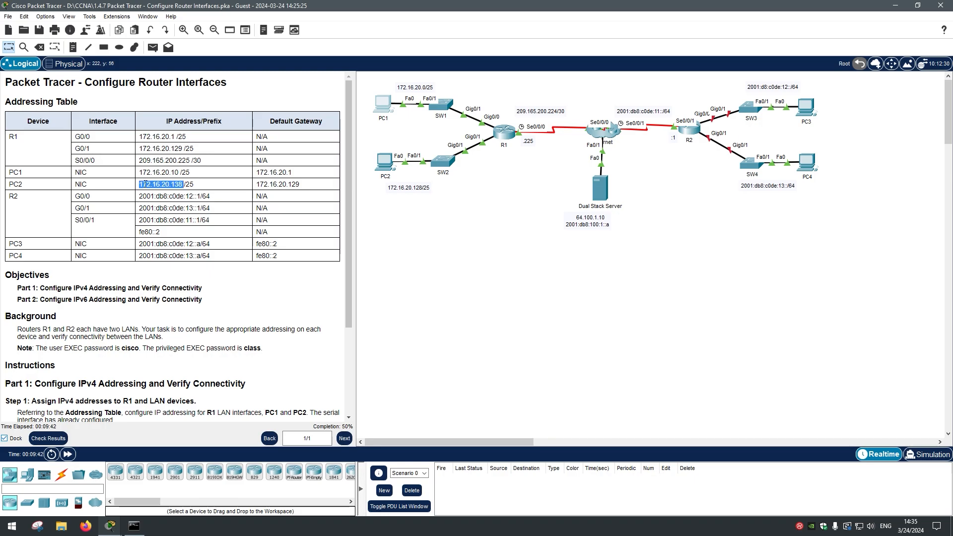
pyautogui.click(110, 525)
pyautogui.click(157, 481)
pyautogui.click(280, 442)
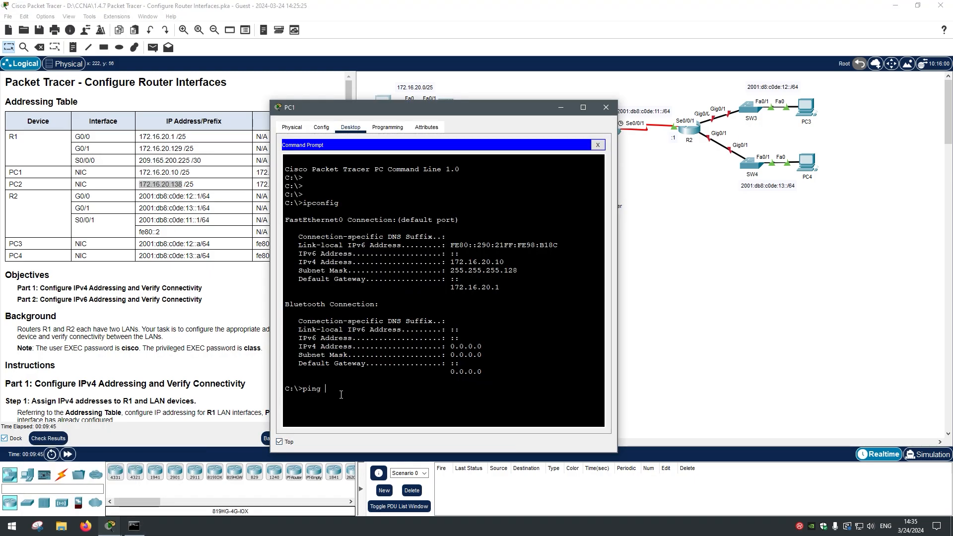
pyautogui.write('ping 172.16.20.138')
pyautogui.press('Return')
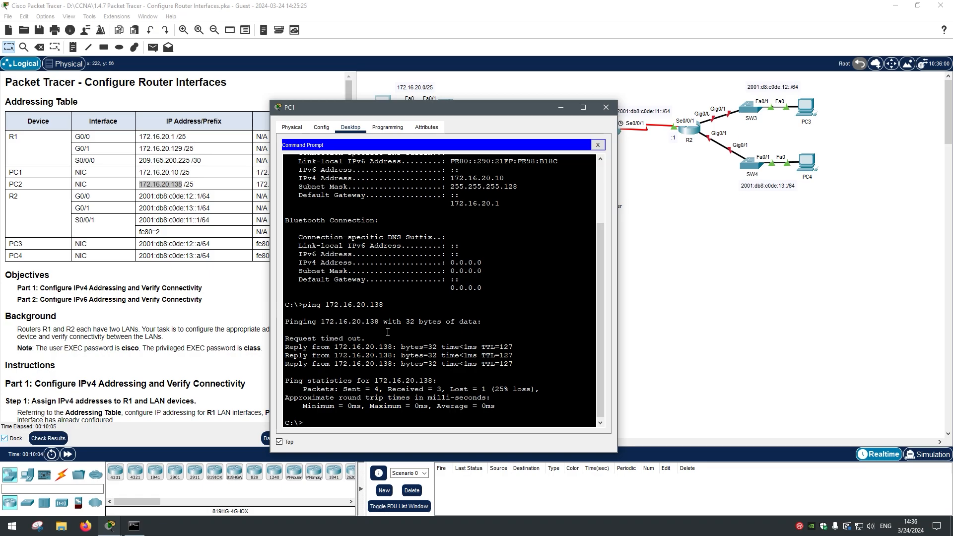
# Step: Repeat the ping to 172.16.20.138 and review the four replies
pyautogui.press('Up')
pyautogui.press('Return')
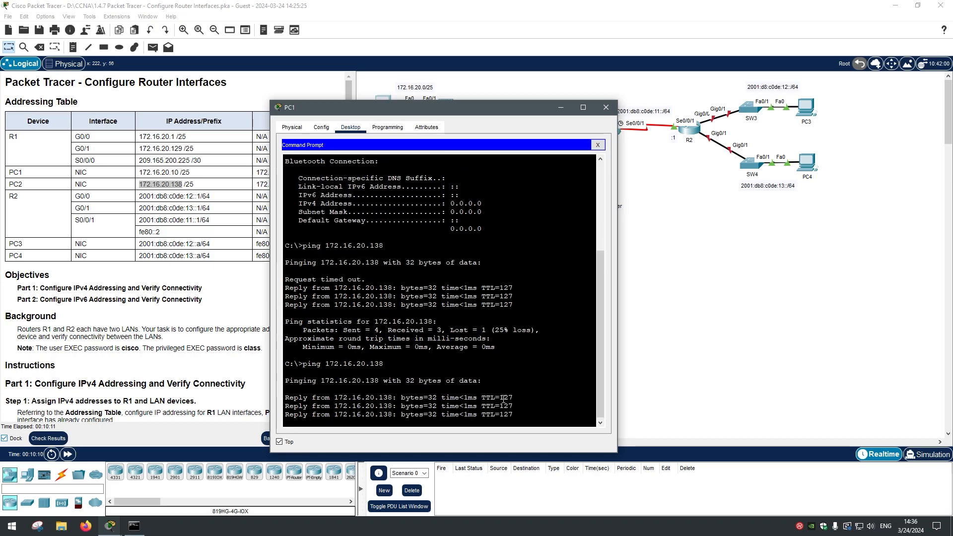
pyautogui.moveTo(518, 366); pyautogui.dragTo(285, 336)
pyautogui.click(439, 372)
pyautogui.moveTo(521, 365); pyautogui.dragTo(284, 339)
pyautogui.click(416, 363)
pyautogui.moveTo(517, 365); pyautogui.dragTo(285, 323)
pyautogui.click(403, 371)
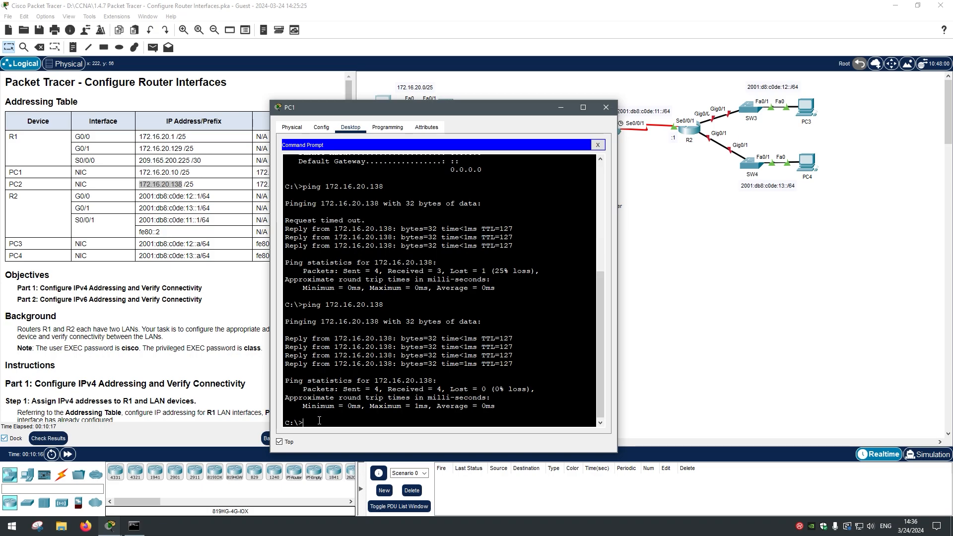
pyautogui.moveTo(557, 366); pyautogui.dragTo(207, 330)
pyautogui.click(396, 355)
# Step: Check the ping statistics: replies from 172.16.20.138, 4 packets sent, 0% loss
pyautogui.moveTo(332, 338); pyautogui.dragTo(392, 338)
pyautogui.click(406, 335)
pyautogui.moveTo(373, 390); pyautogui.dragTo(378, 391)
pyautogui.moveTo(438, 390); pyautogui.dragTo(535, 389)
pyautogui.click(550, 389)
pyautogui.tripleClick(549, 387)
pyautogui.click(536, 395)
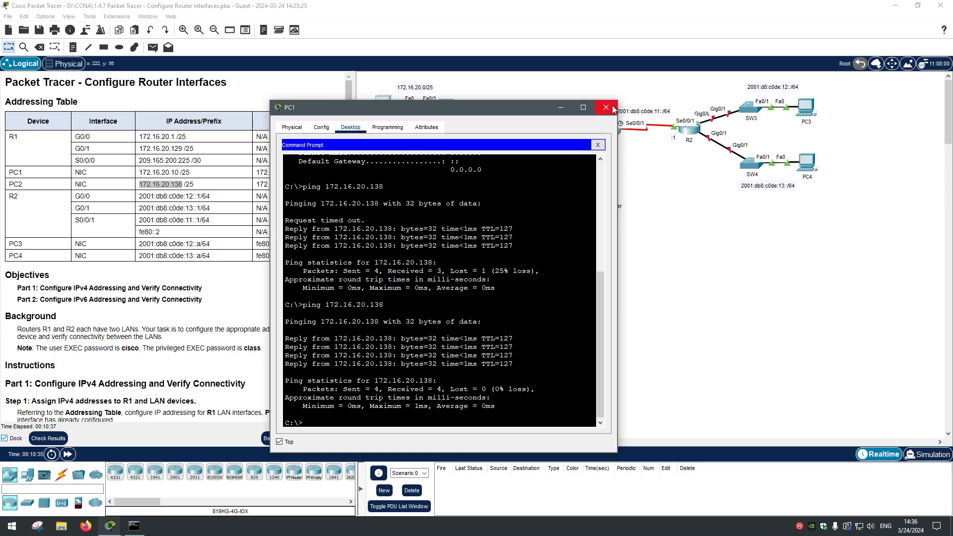
pyautogui.moveTo(426, 107); pyautogui.dragTo(460, 187)
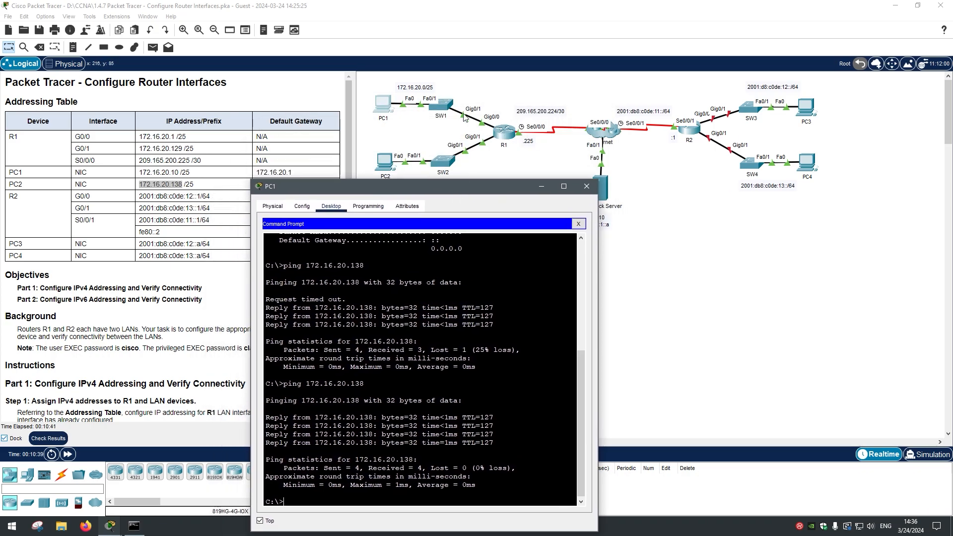
# Step: Ping R1's G0/0 gateway 172.16.20.1 from PC1's command prompt
pyautogui.moveTo(459, 190); pyautogui.dragTo(482, 139)
pyautogui.moveTo(338, 447); pyautogui.dragTo(339, 452)
pyautogui.click(338, 452)
pyautogui.write('ping')
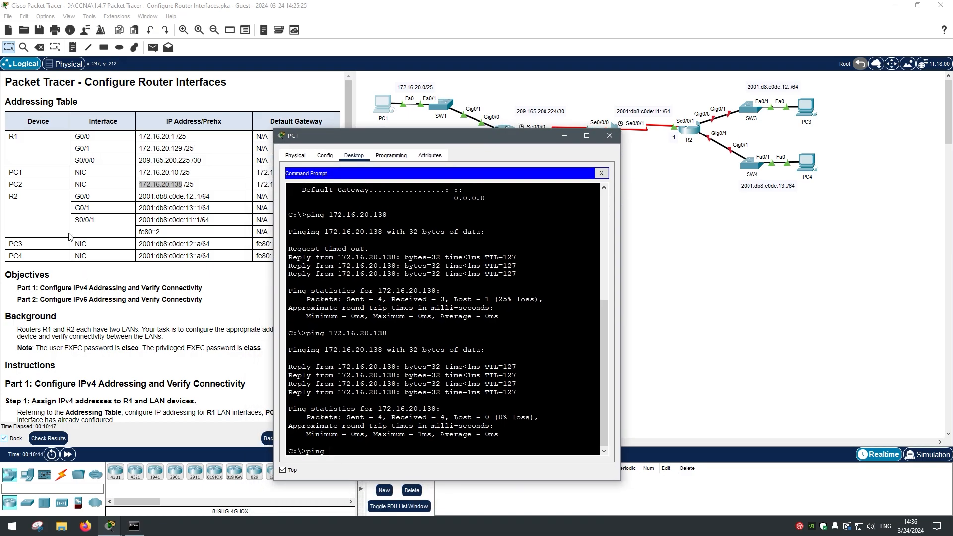
pyautogui.moveTo(143, 137); pyautogui.dragTo(175, 138)
pyautogui.click(372, 448)
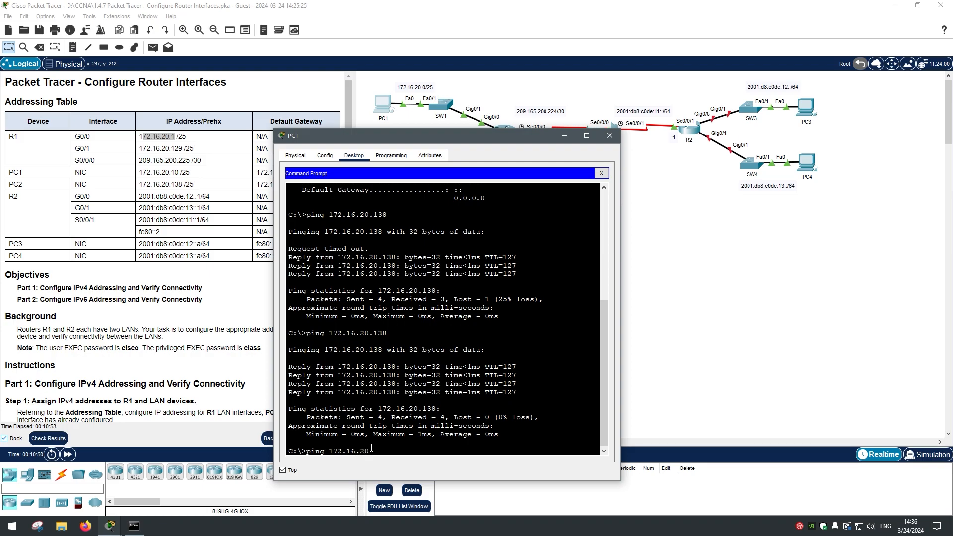
pyautogui.press('Return')
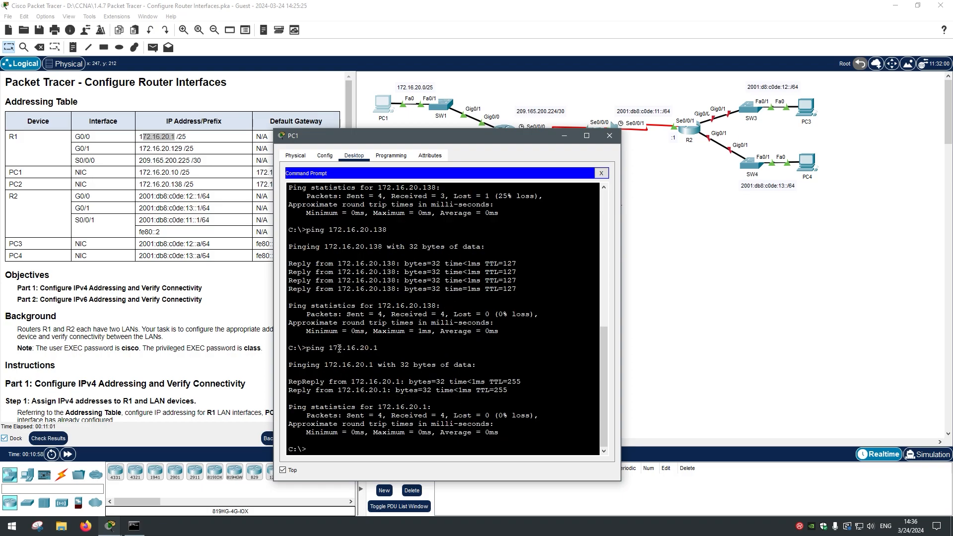
# Step: Confirm the 4 replies with 0% loss and close PC1's window
pyautogui.moveTo(293, 384); pyautogui.dragTo(447, 423)
pyautogui.click(452, 402)
pyautogui.moveTo(383, 139); pyautogui.dragTo(381, 178)
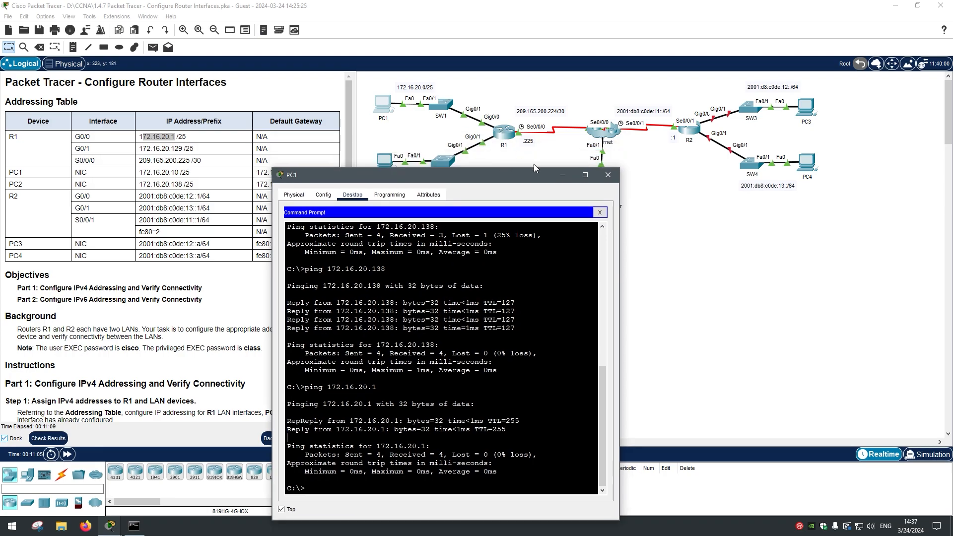
pyautogui.click(607, 175)
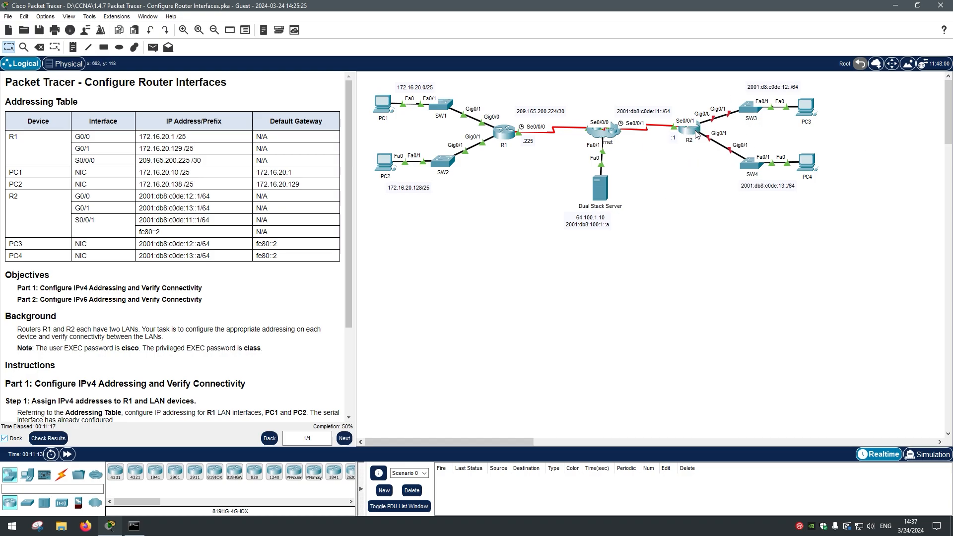
# Step: Read through the Part 2 IPv6 addressing instructions
pyautogui.moveTo(179, 289); pyautogui.dragTo(178, 383)
pyautogui.scroll(-3, 177, 380)
pyautogui.click(158, 359)
pyautogui.moveTo(19, 344); pyautogui.dragTo(121, 372)
pyautogui.moveTo(59, 362); pyautogui.dragTo(159, 361)
pyautogui.click(211, 362)
pyautogui.scroll(5, 261, 187)
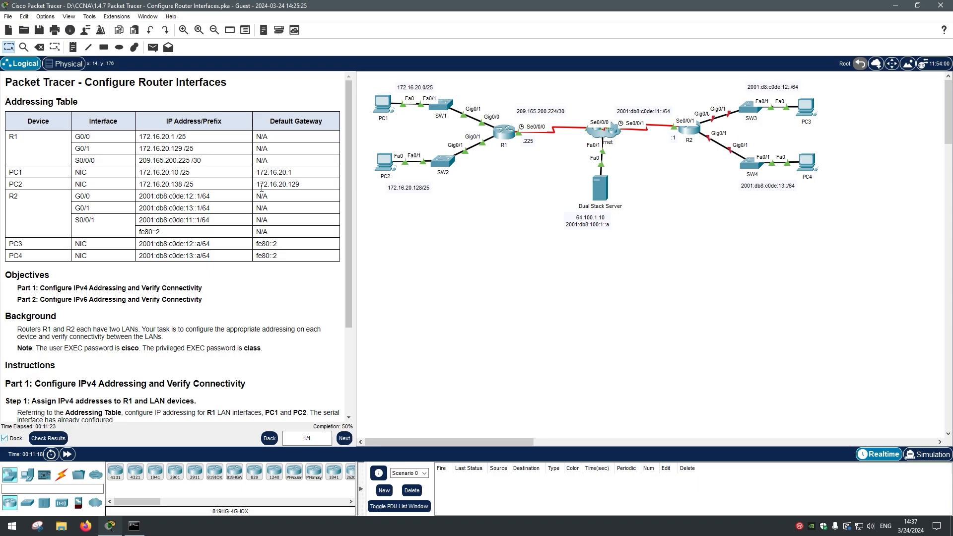
# Step: Open R2's CLI and log in with the user EXEC password
pyautogui.click(689, 130)
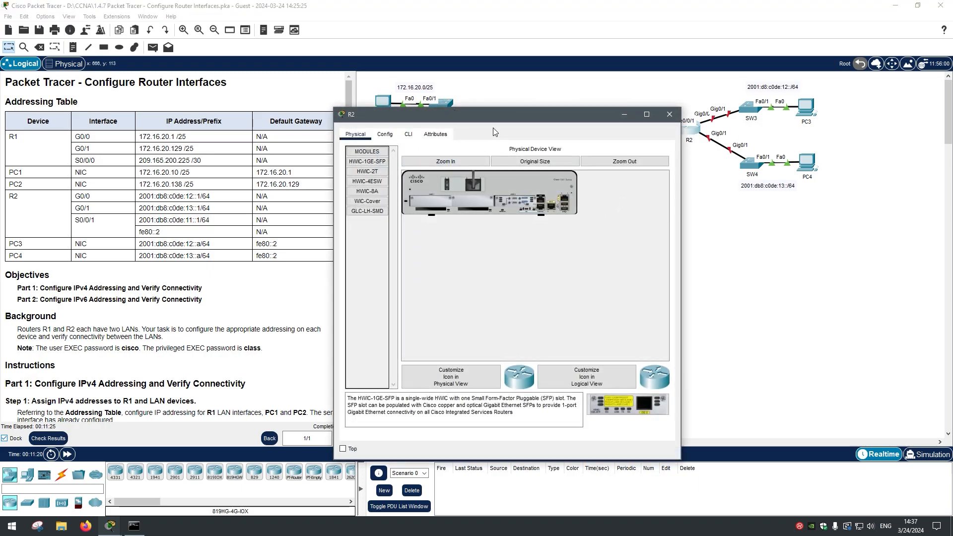
pyautogui.click(408, 135)
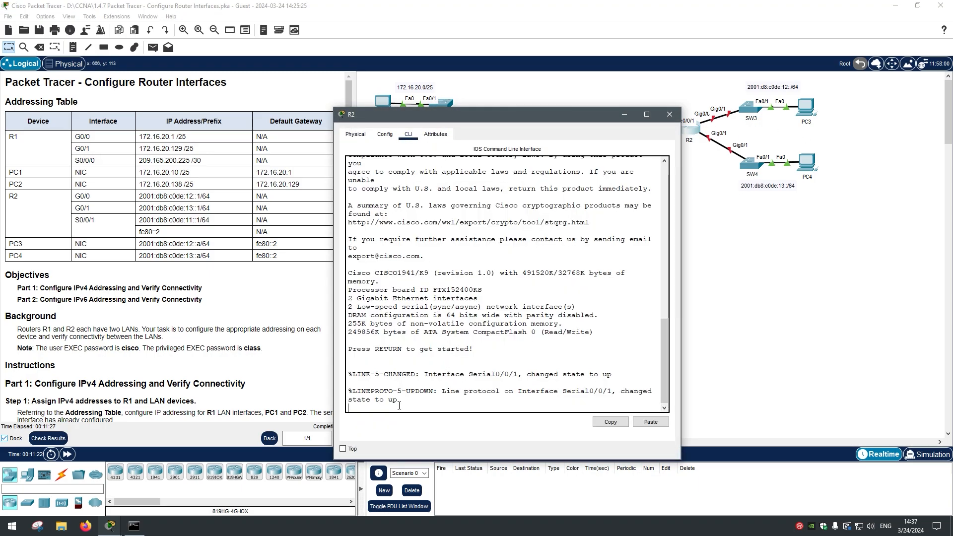
pyautogui.press('Return')
pyautogui.press('Return')
pyautogui.press('Return')
pyautogui.write('cisco')
pyautogui.press('Return')
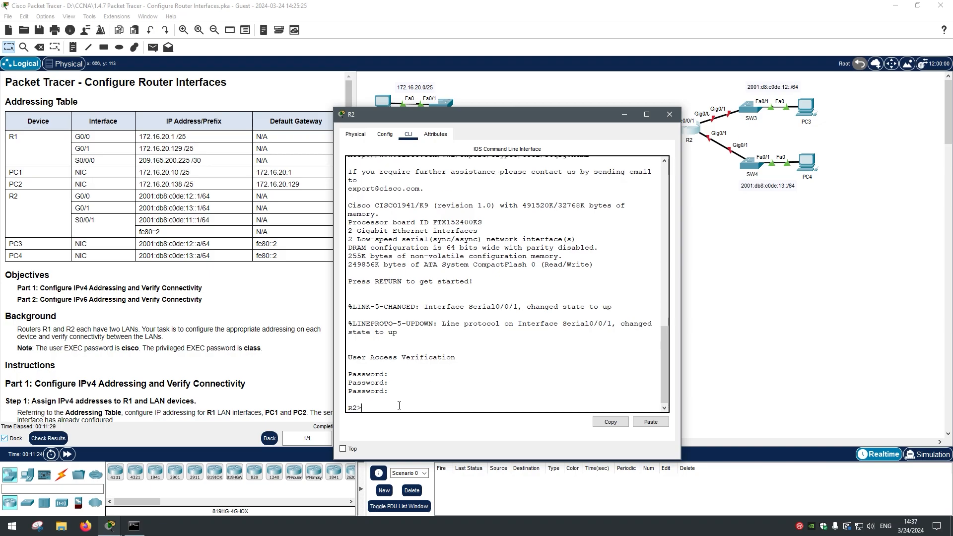
# Step: Enter privileged EXEC mode on R2 with enable and the privileged password, aborting a mistaken lookup
pyautogui.write('en')
pyautogui.press('Return')
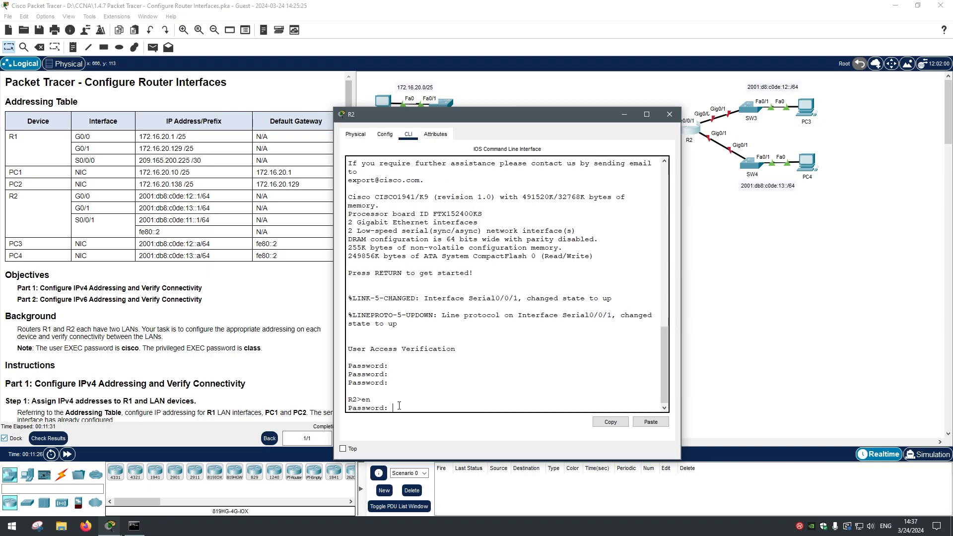
pyautogui.press('Return')
pyautogui.press('Return')
pyautogui.press('Return')
pyautogui.write('class')
pyautogui.press('Return')
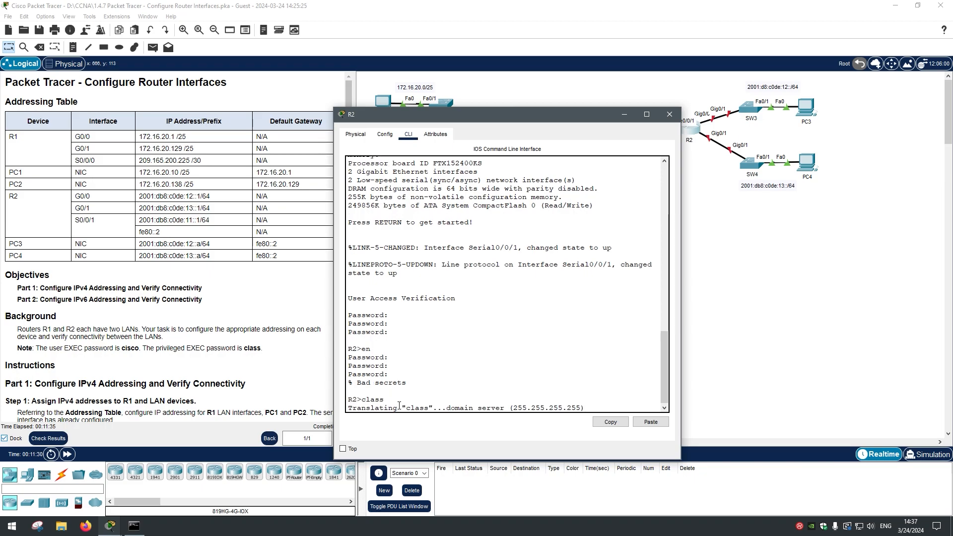
pyautogui.hotkey('ctrl', 'shift', '6')
pyautogui.press('Return')
pyautogui.press('Return')
pyautogui.write('en')
pyautogui.press('Return')
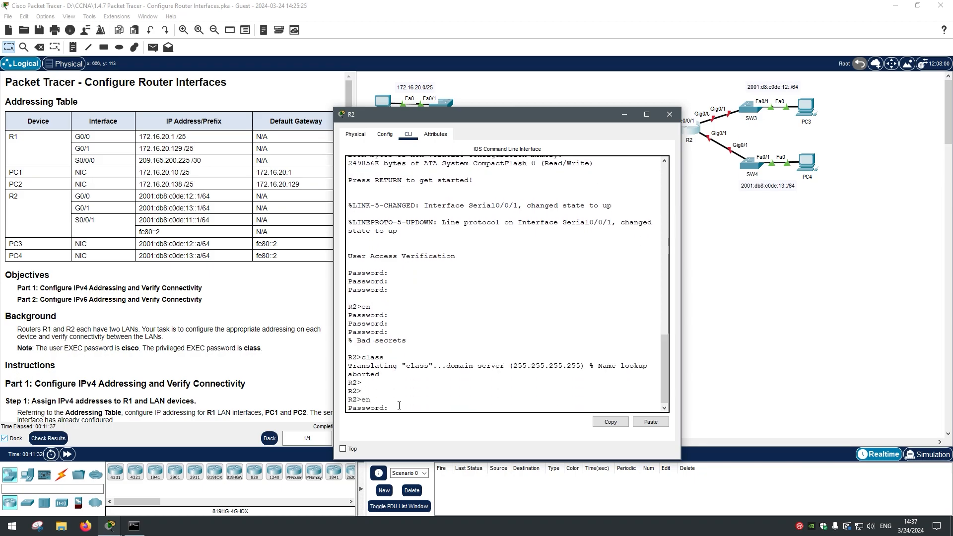
pyautogui.write('class')
pyautogui.press('Return')
pyautogui.press('Return')
pyautogui.press('Return')
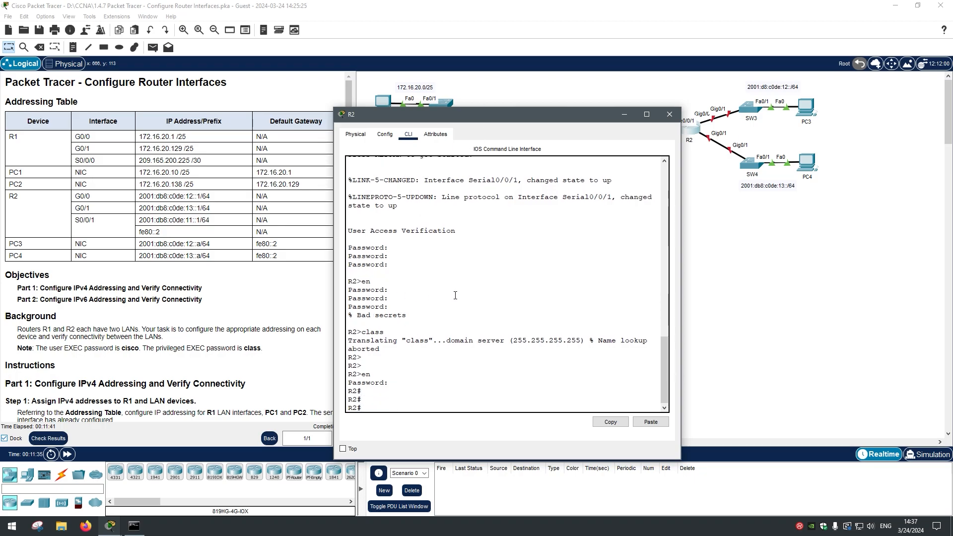
# Step: Keep R2's window on top and copy R2's G0/0 IPv6 address from the Addressing Table
pyautogui.click(342, 449)
pyautogui.moveTo(517, 115); pyautogui.dragTo(468, 144)
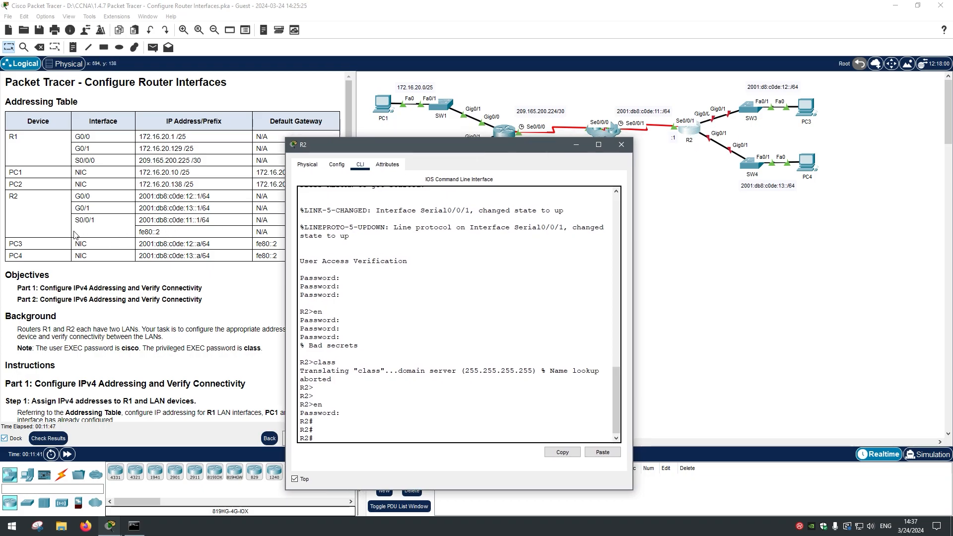
pyautogui.click(76, 196)
pyautogui.tripleClick(142, 197)
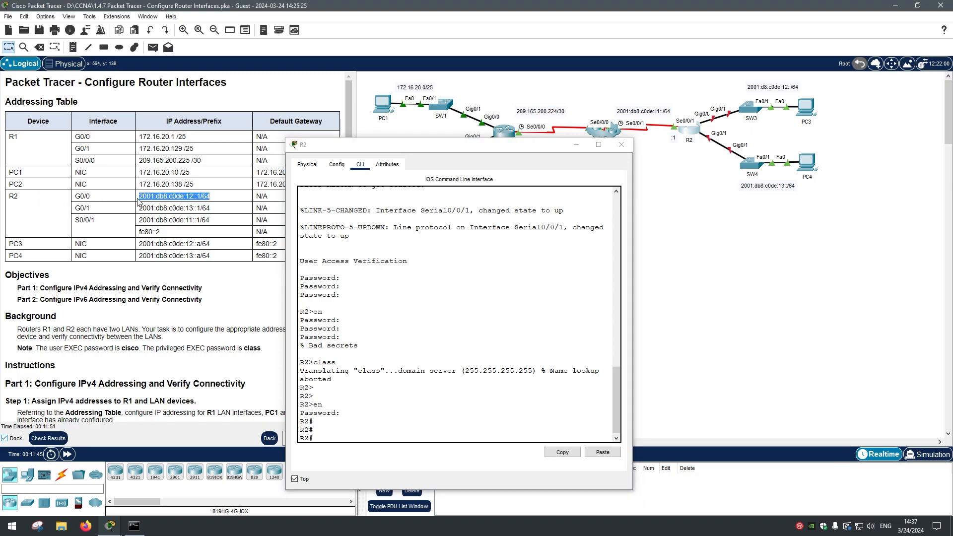
pyautogui.click(141, 197)
pyautogui.moveTo(140, 199); pyautogui.dragTo(210, 199)
pyautogui.rightClick(211, 199)
pyautogui.click(251, 230)
pyautogui.click(357, 436)
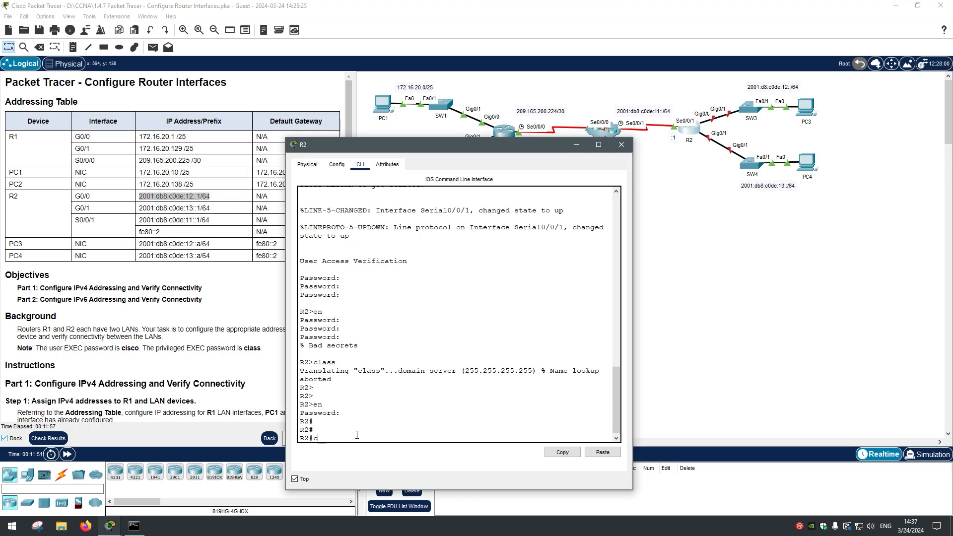
# Step: Enter global configuration and interface gigabitEthernet 0/0 on R2
pyautogui.write('config t')
pyautogui.press('Return')
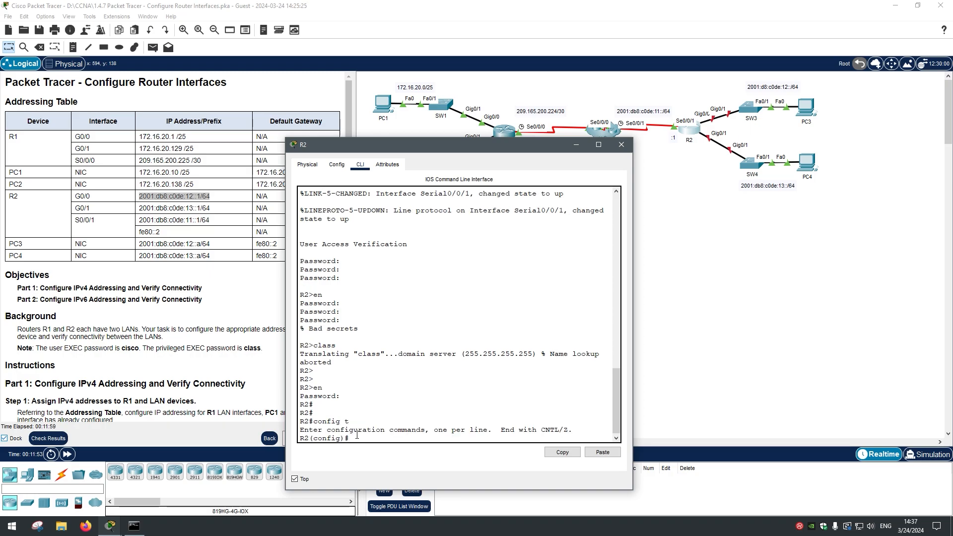
pyautogui.write('inter')
pyautogui.press('Tab')
pyautogui.write('giga')
pyautogui.press('Tab')
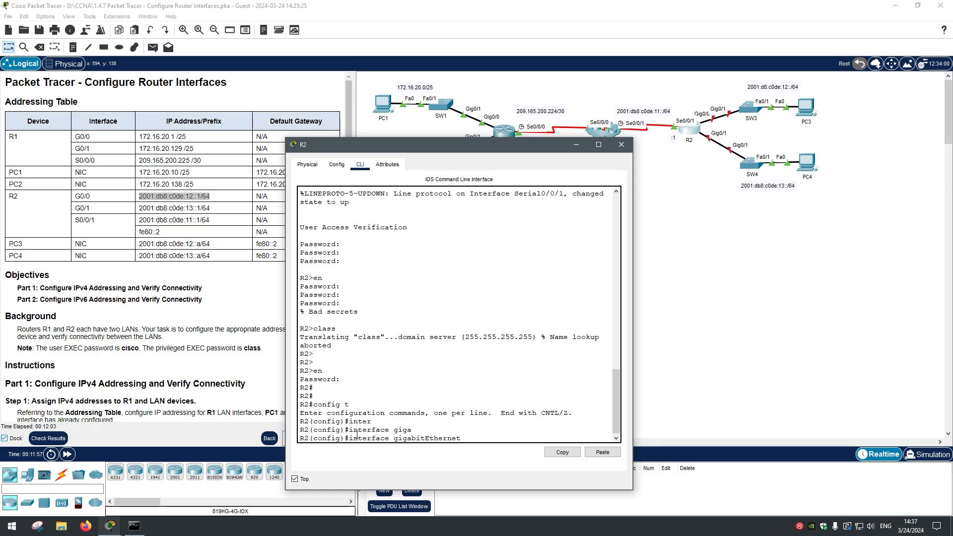
pyautogui.press('BackSpace')
pyautogui.press('BackSpace')
pyautogui.press('BackSpace')
pyautogui.press('BackSpace')
pyautogui.press('BackSpace')
pyautogui.press('BackSpace')
pyautogui.press('BackSpace')
pyautogui.press('BackSpace')
pyautogui.press('BackSpace')
pyautogui.press('BackSpace')
pyautogui.press('BackSpace')
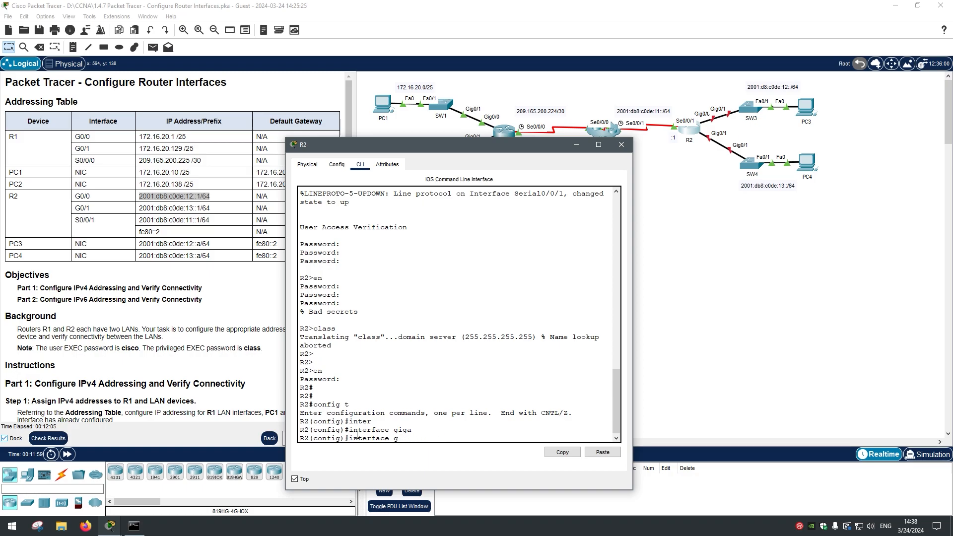
pyautogui.write('a')
pyautogui.press('Tab')
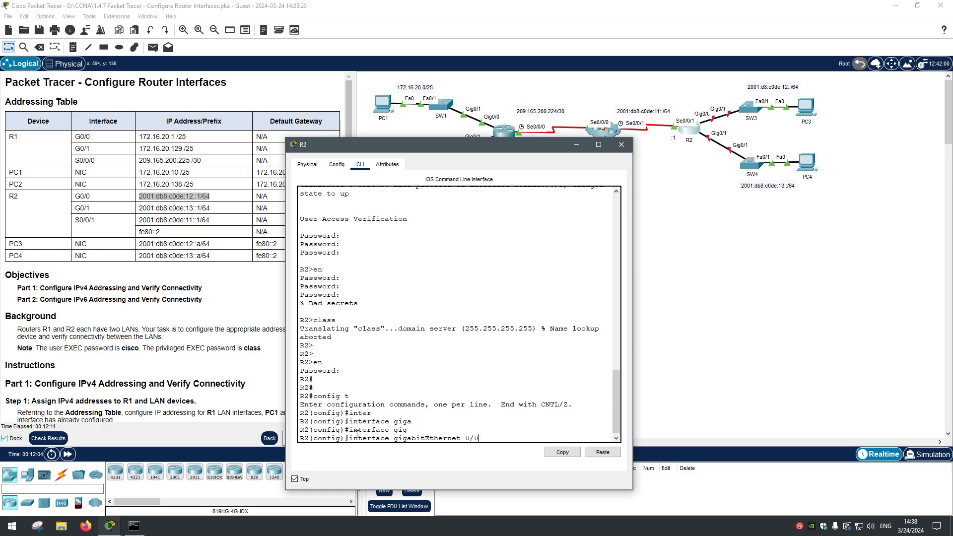
pyautogui.write('0/0')
pyautogui.press('Return')
# Step: Assign IPv6 address 2001:db8:c0de:12::1/64 to G0/0 and minimize the R2 console
pyautogui.write('ip')
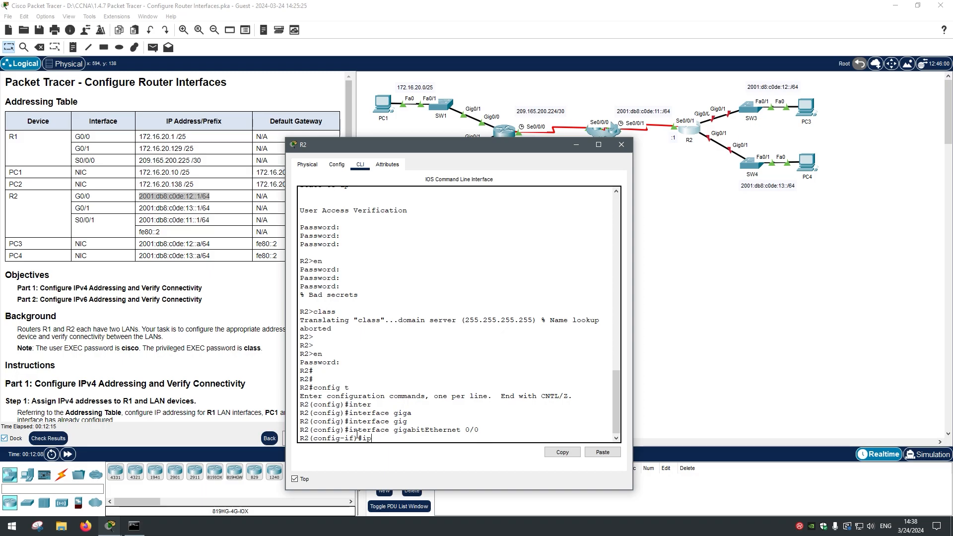
pyautogui.write('v6 address')
pyautogui.click(602, 452)
pyautogui.press('Return')
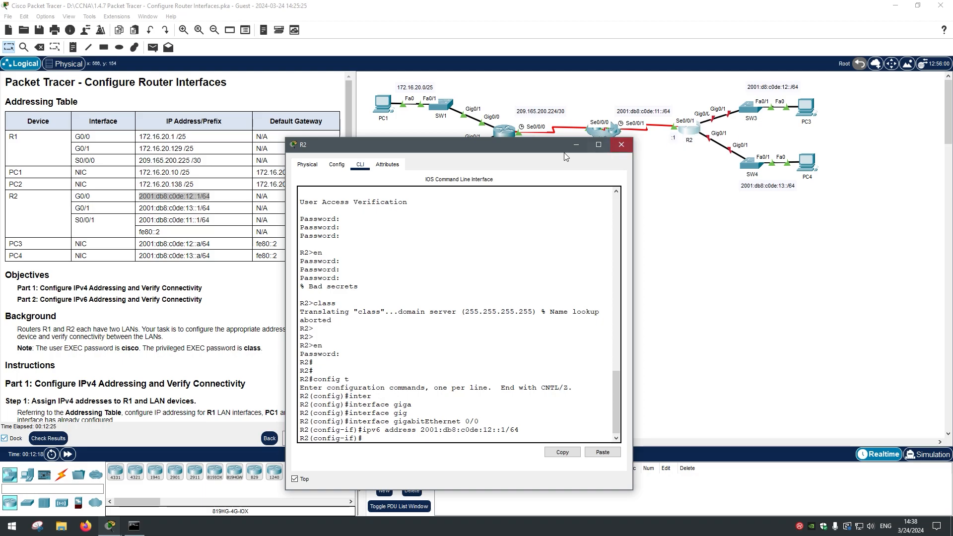
pyautogui.moveTo(541, 150); pyautogui.dragTo(571, 137)
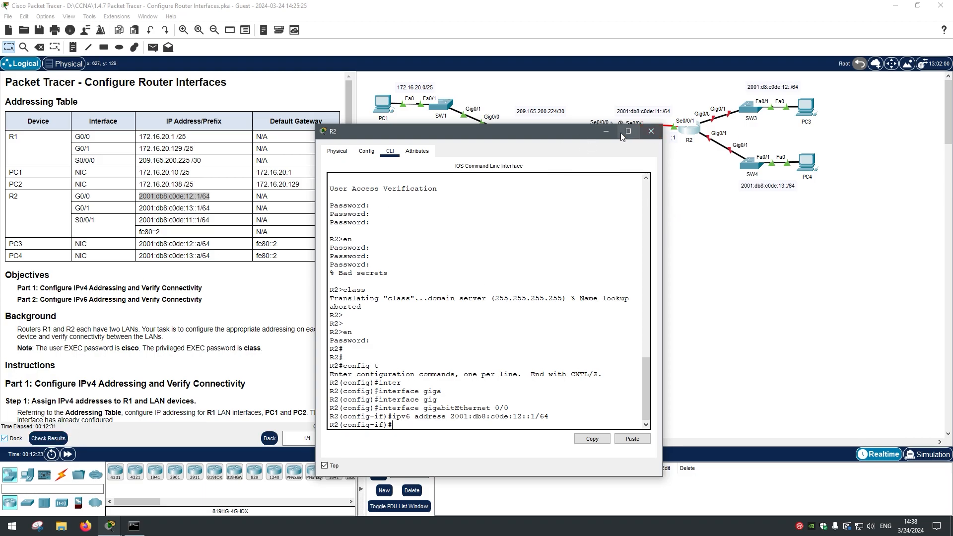
pyautogui.click(608, 132)
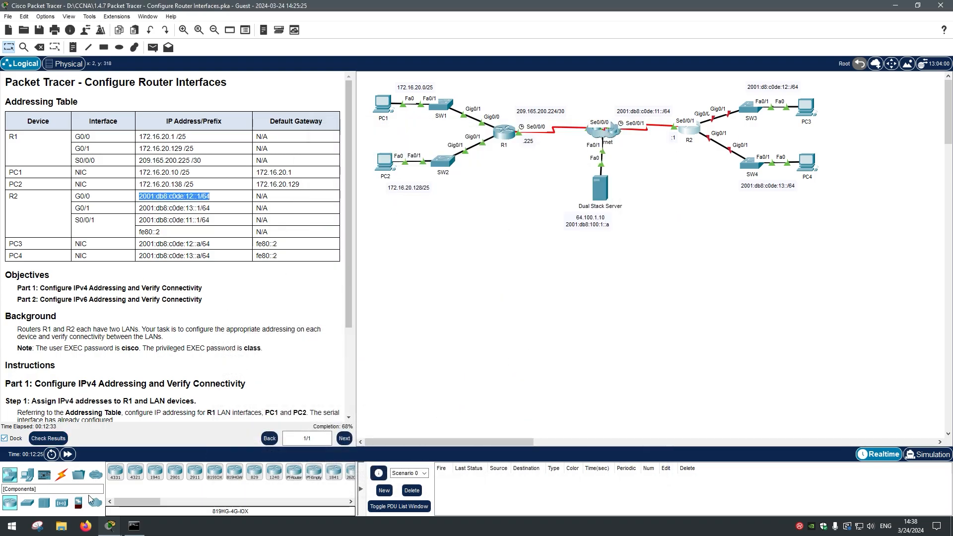
pyautogui.click(48, 438)
pyautogui.click(68, 101)
pyautogui.click(89, 72)
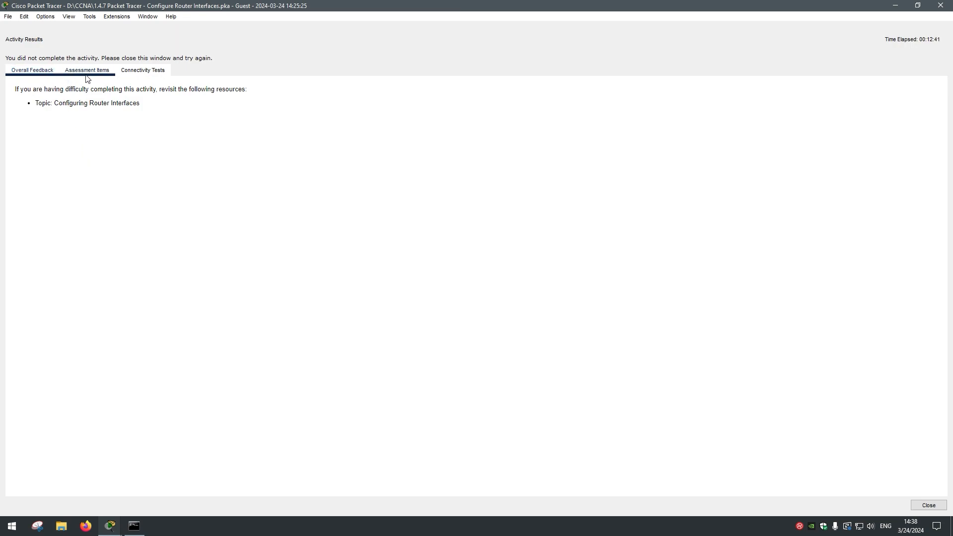
pyautogui.scroll(-1, 105, 154)
pyautogui.scroll(1, 119, 297)
pyautogui.scroll(-1, 110, 332)
pyautogui.scroll(1, 110, 332)
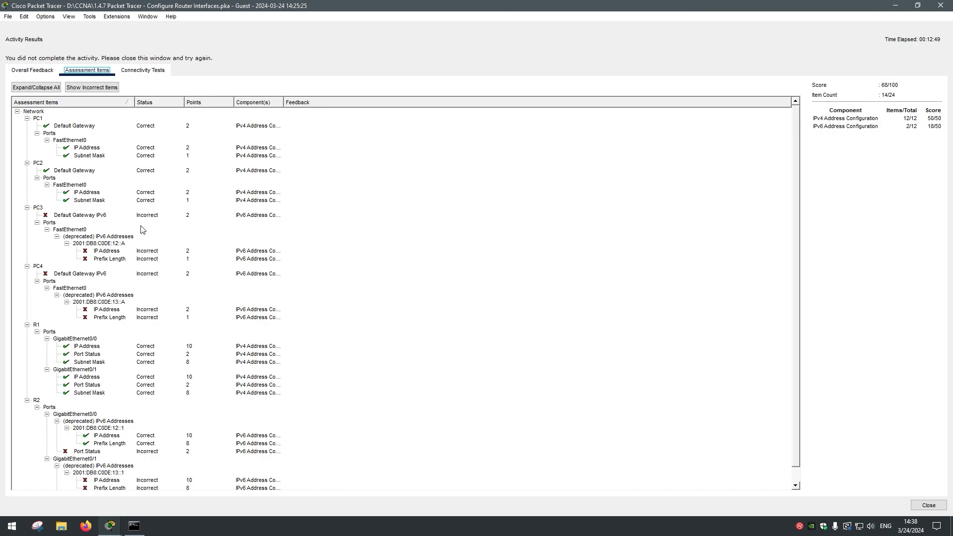
pyautogui.click(143, 216)
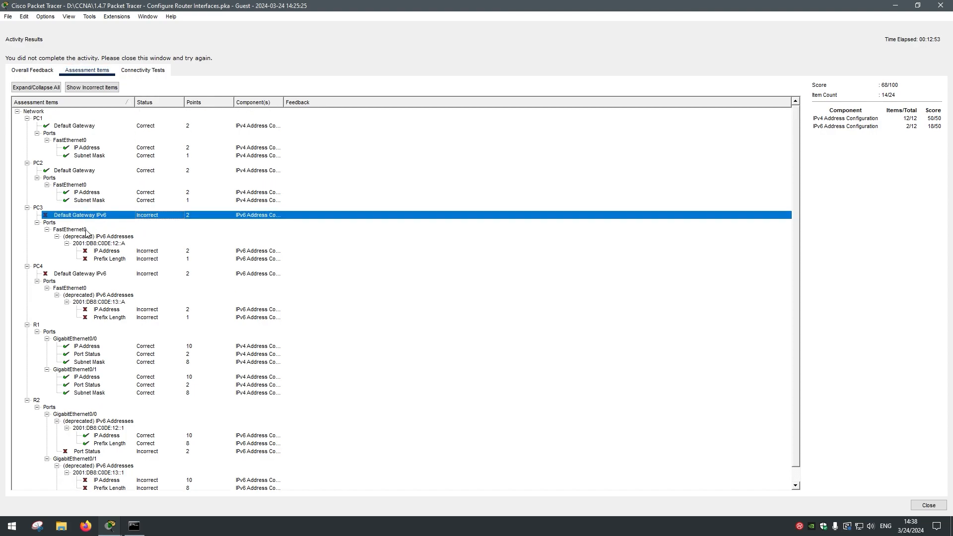
pyautogui.click(38, 209)
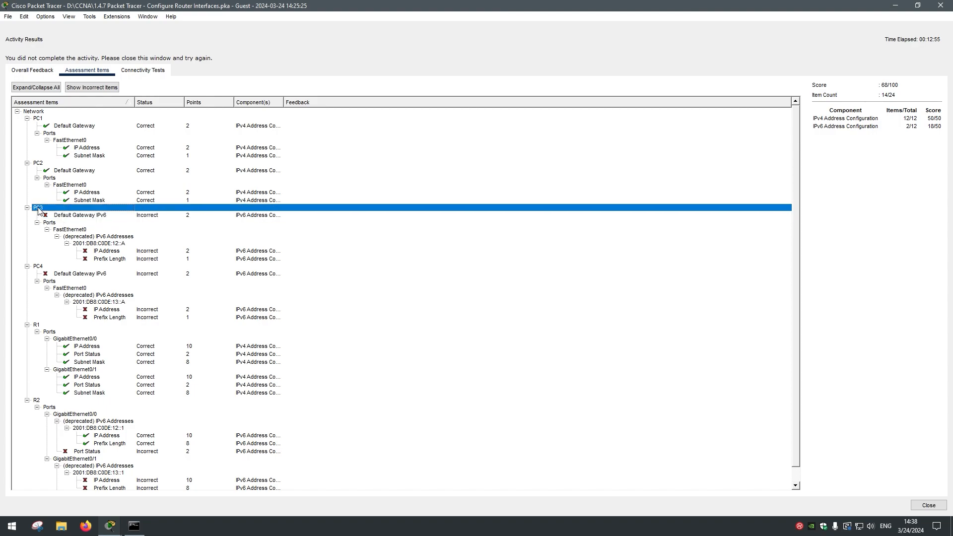
pyautogui.scroll(-1, 92, 268)
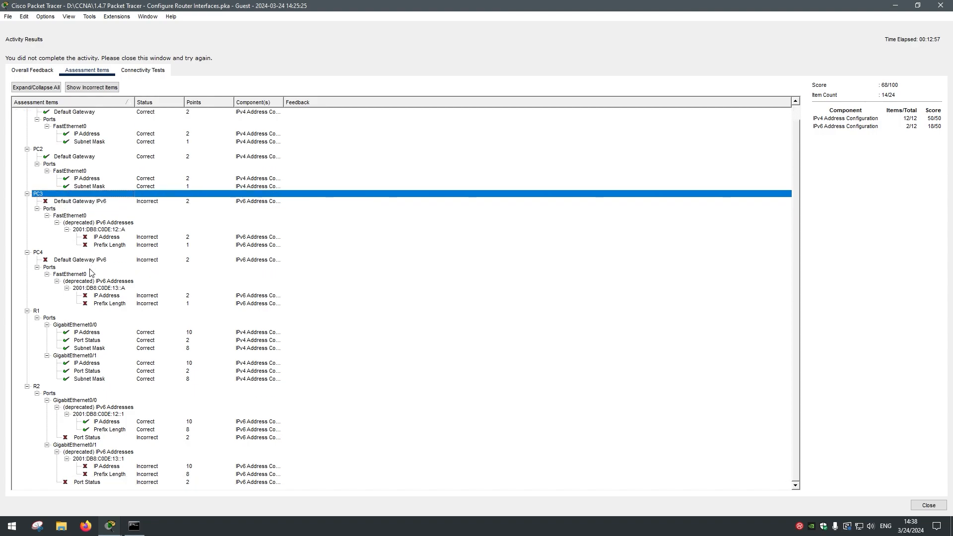
pyautogui.scroll(1, 35, 161)
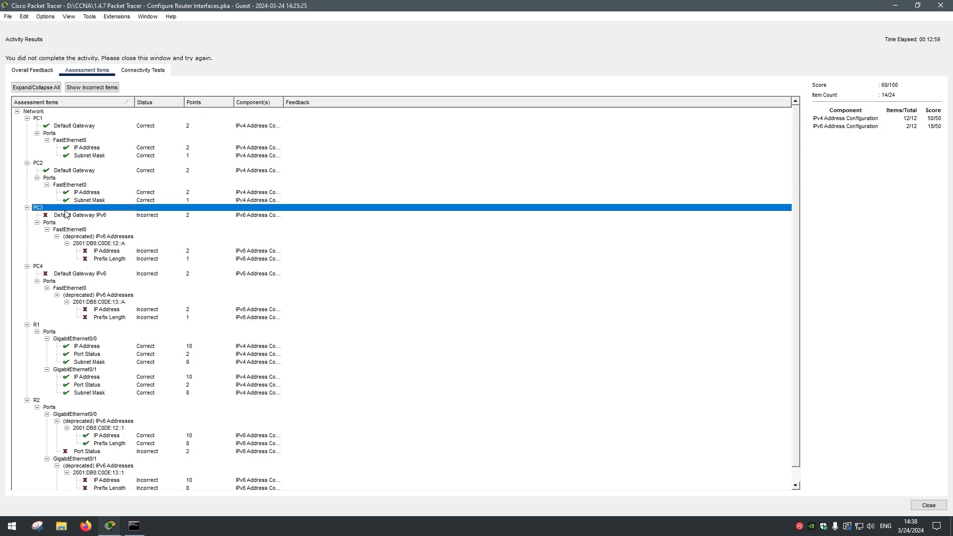
pyautogui.click(27, 163)
pyautogui.click(27, 118)
pyautogui.click(27, 132)
pyautogui.click(27, 140)
pyautogui.click(28, 146)
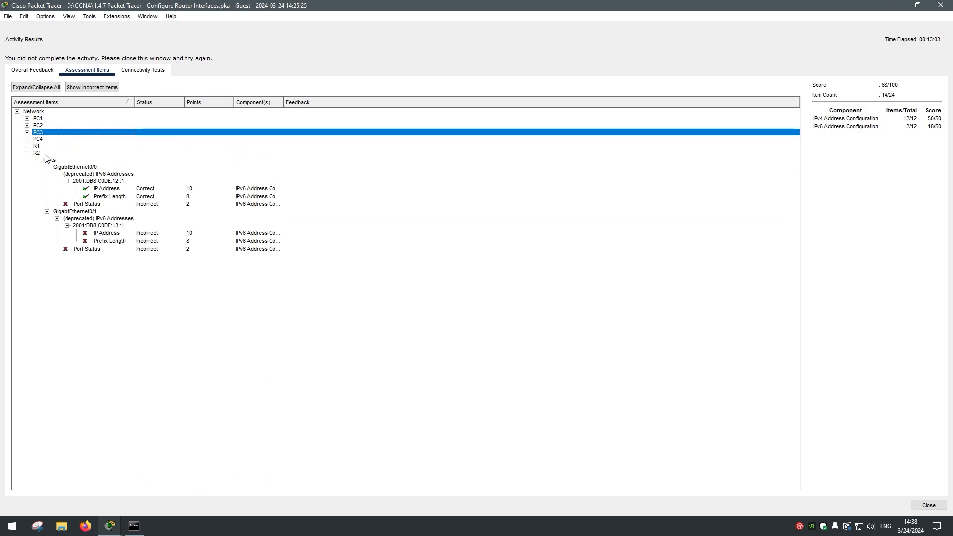
pyautogui.click(40, 153)
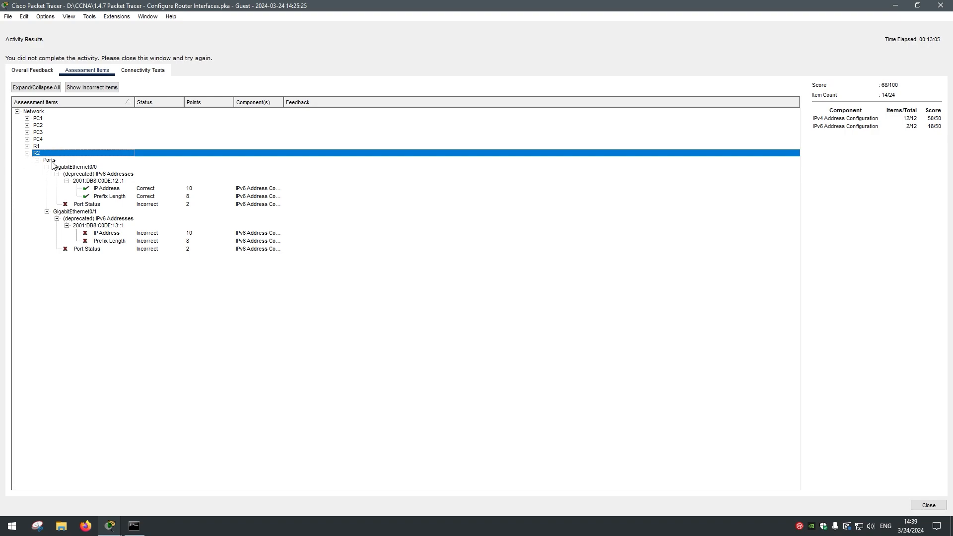
pyautogui.click(103, 190)
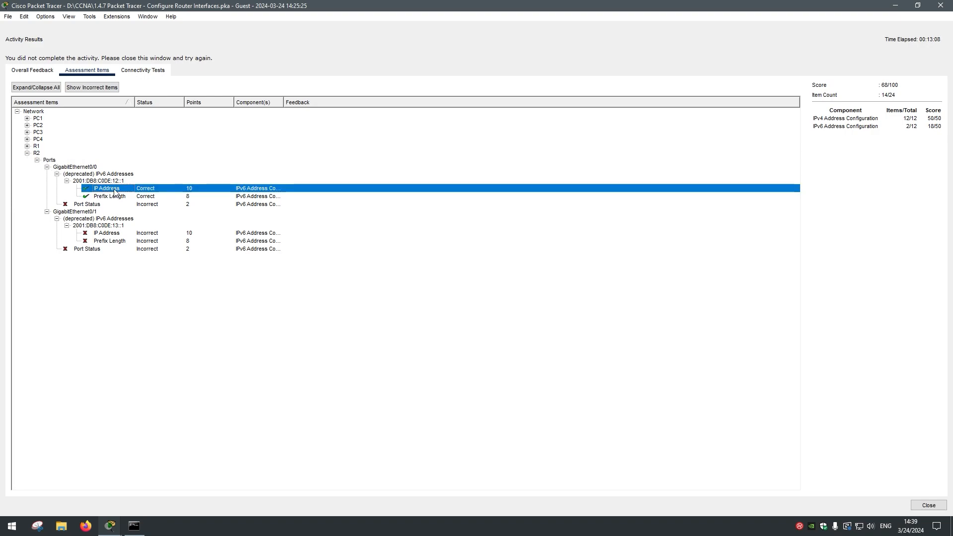
pyautogui.click(142, 198)
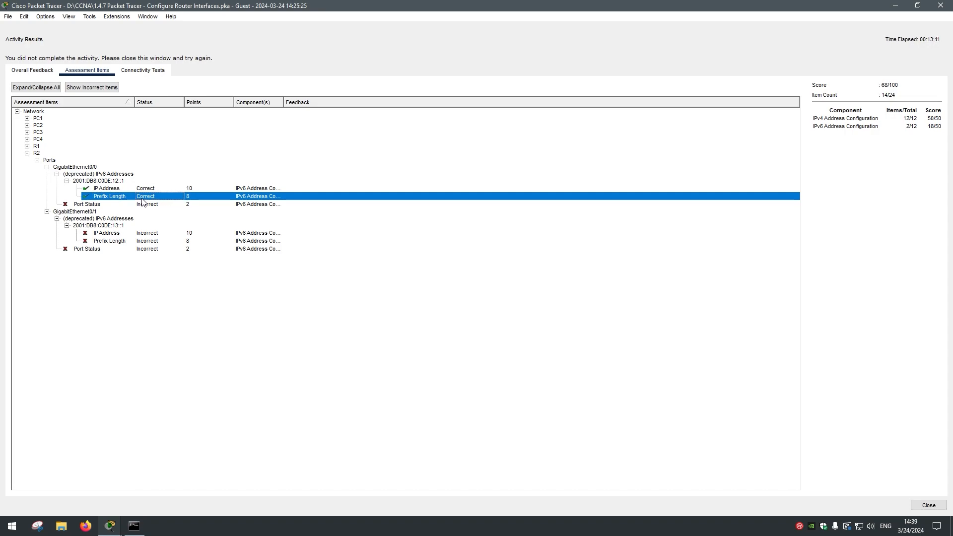
pyautogui.click(92, 205)
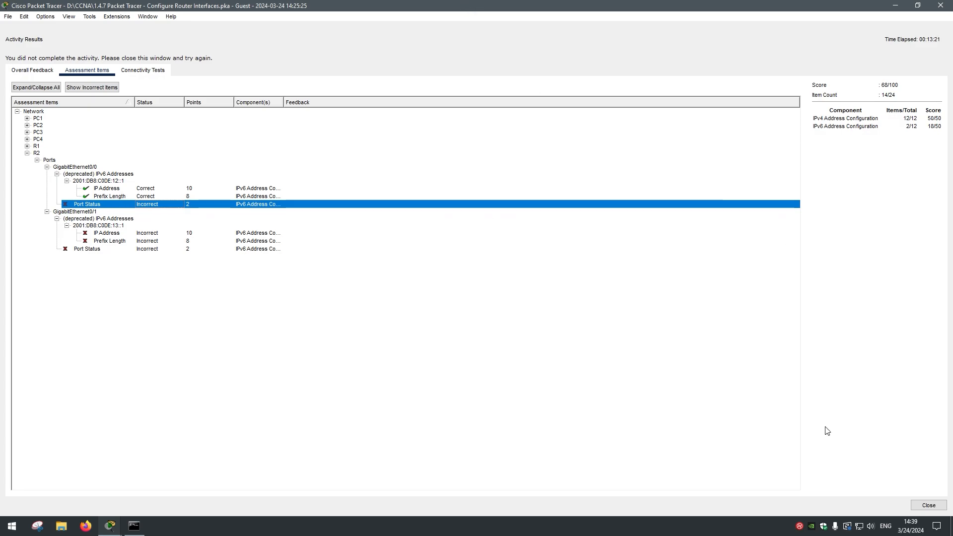
pyautogui.click(921, 503)
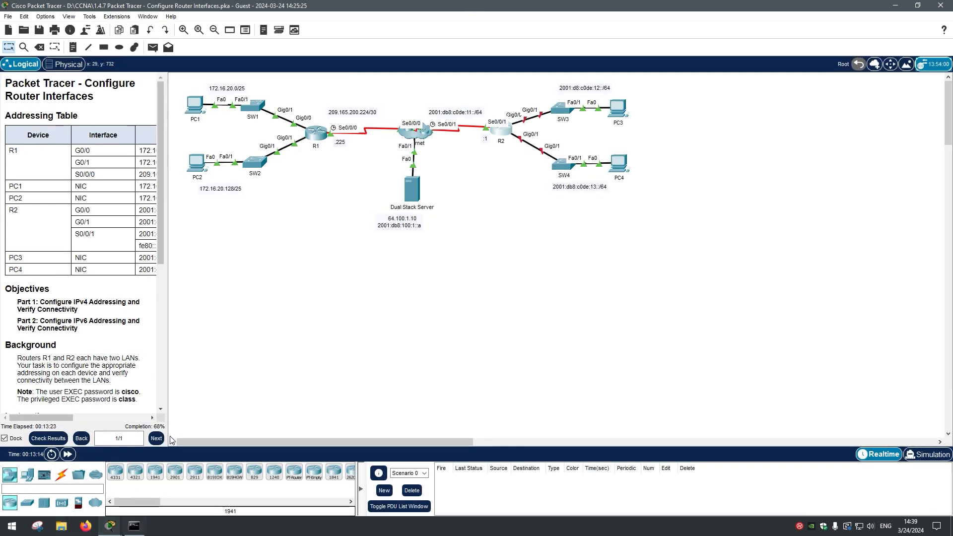
# Step: Restore R2's console and run no shutdown on GigabitEthernet0/0
pyautogui.moveTo(169, 425); pyautogui.dragTo(300, 423)
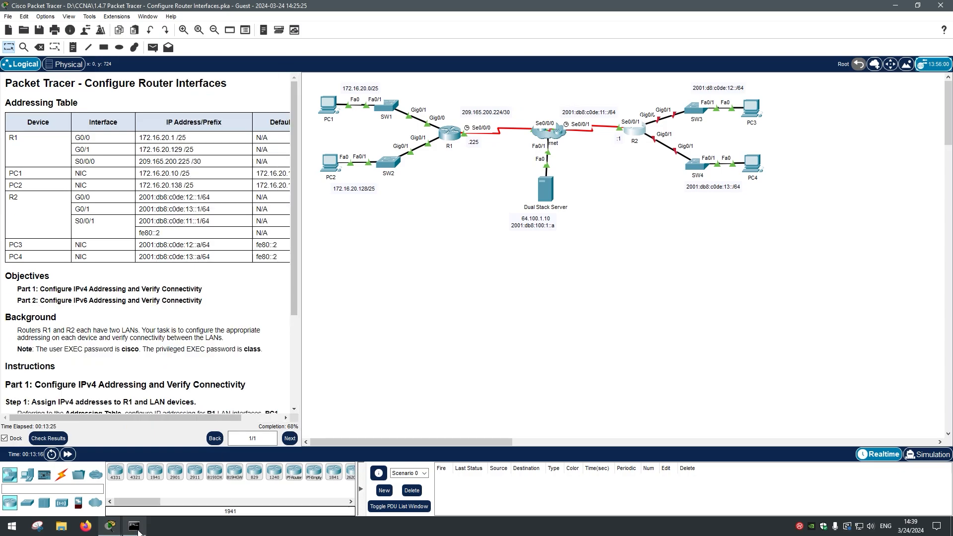
pyautogui.moveTo(110, 526)
pyautogui.click(180, 502)
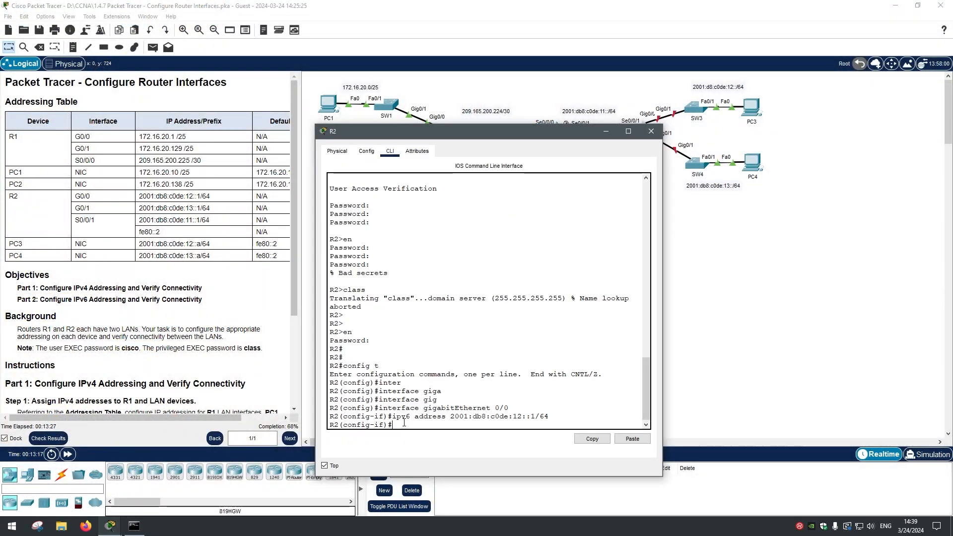
pyautogui.write('no shut')
pyautogui.press('Tab')
pyautogui.press('Return')
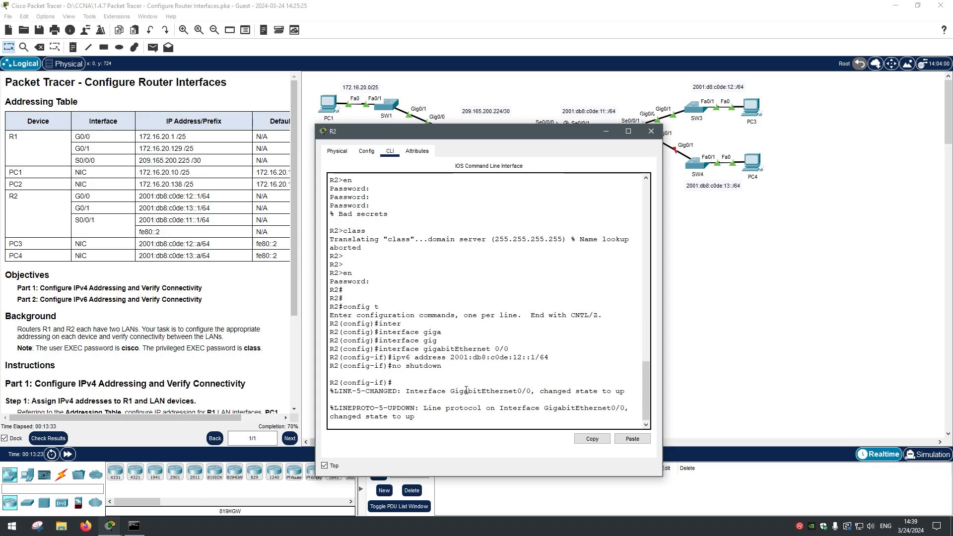
# Step: Confirm the G0/0 up message and reopen Check Results
pyautogui.moveTo(539, 391); pyautogui.dragTo(618, 393)
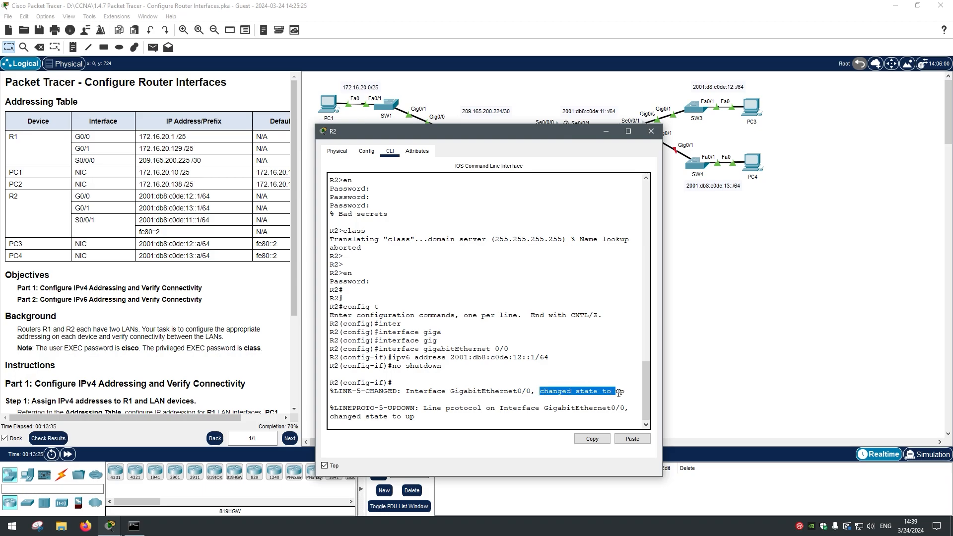
pyautogui.click(453, 399)
pyautogui.press('Return')
pyautogui.press('Return')
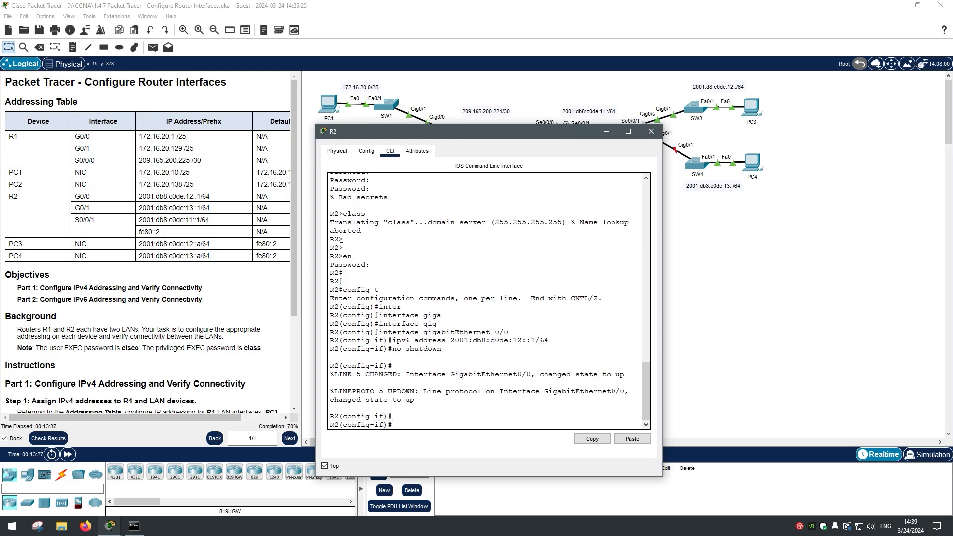
pyautogui.click(48, 439)
# Step: Review the itemized assessment, noting R2 G0/0 Port Status is Correct, then close Activity Results
pyautogui.click(87, 70)
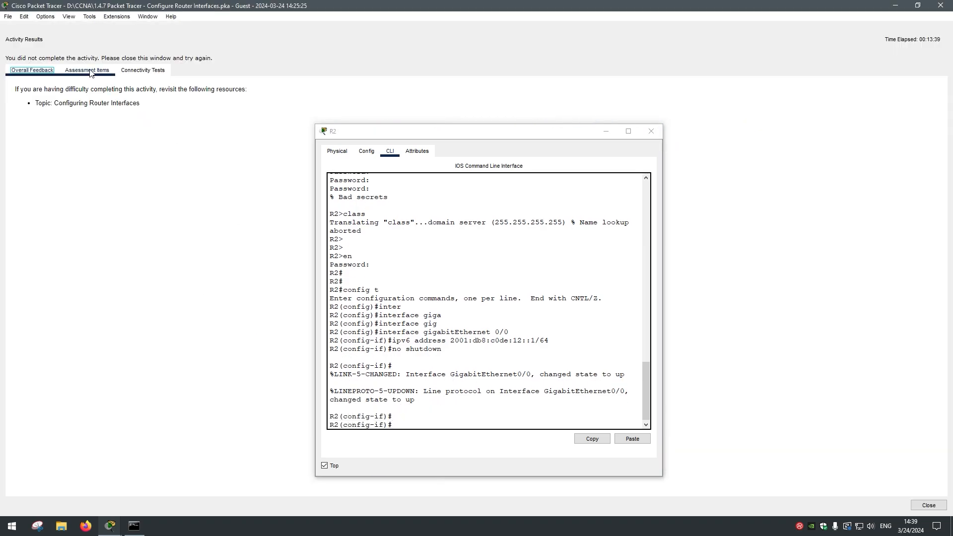
pyautogui.scroll(-1, 158, 210)
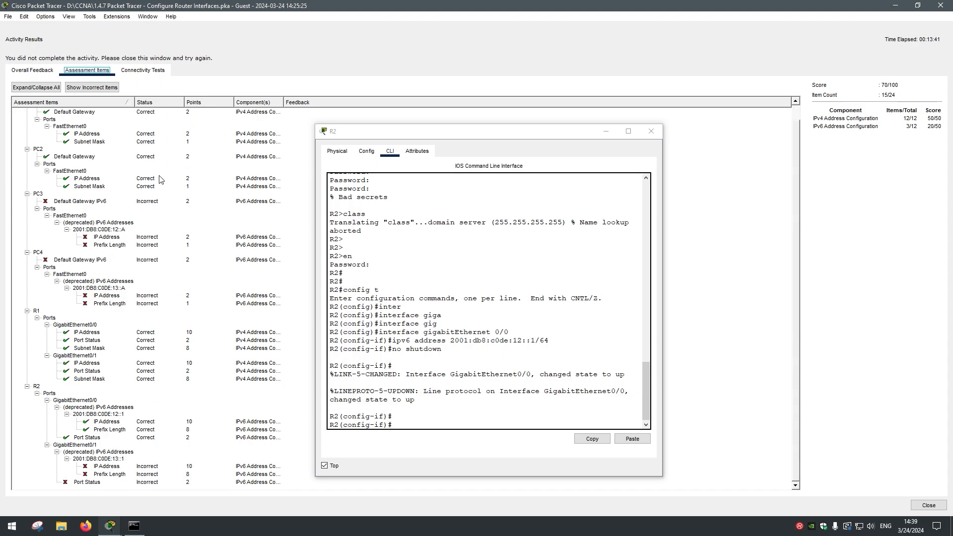
pyautogui.moveTo(425, 135); pyautogui.dragTo(455, 114)
pyautogui.click(96, 438)
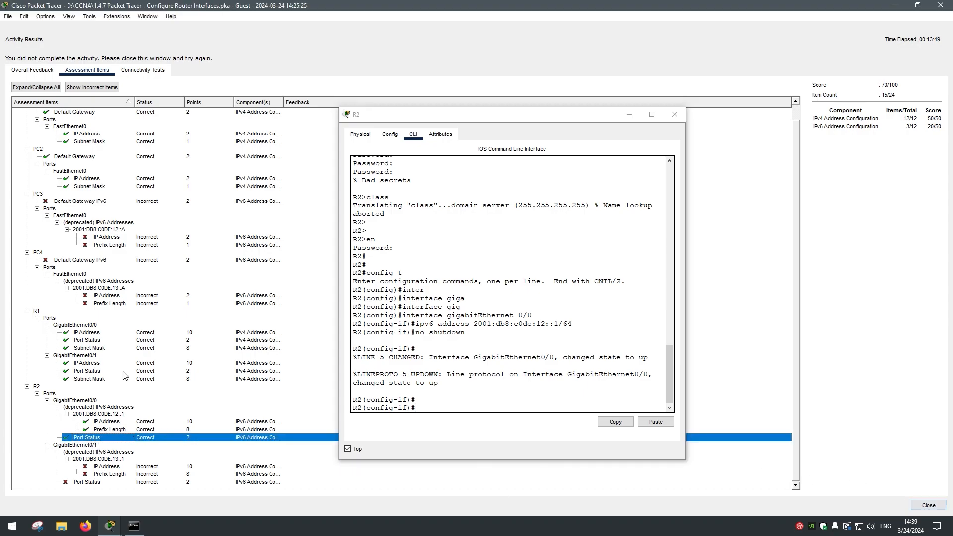
pyautogui.scroll(1, 122, 387)
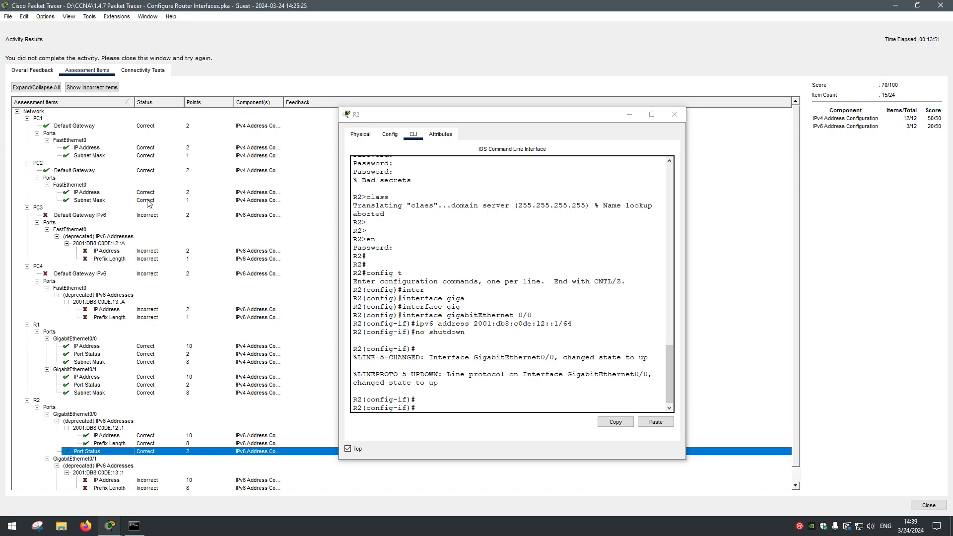
pyautogui.moveTo(283, 102); pyautogui.dragTo(326, 102)
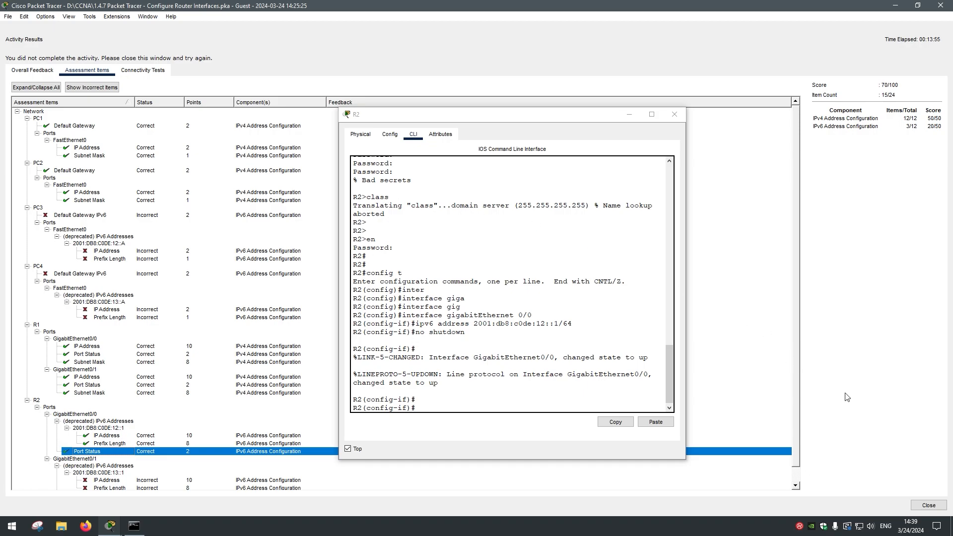
pyautogui.click(929, 505)
# Step: Widen the instructions panel and move R2's command-line window aside
pyautogui.moveTo(167, 266); pyautogui.dragTo(346, 282)
pyautogui.moveTo(400, 116); pyautogui.dragTo(428, 105)
pyautogui.scroll(-3, 226, 296)
pyautogui.scroll(3, 183, 327)
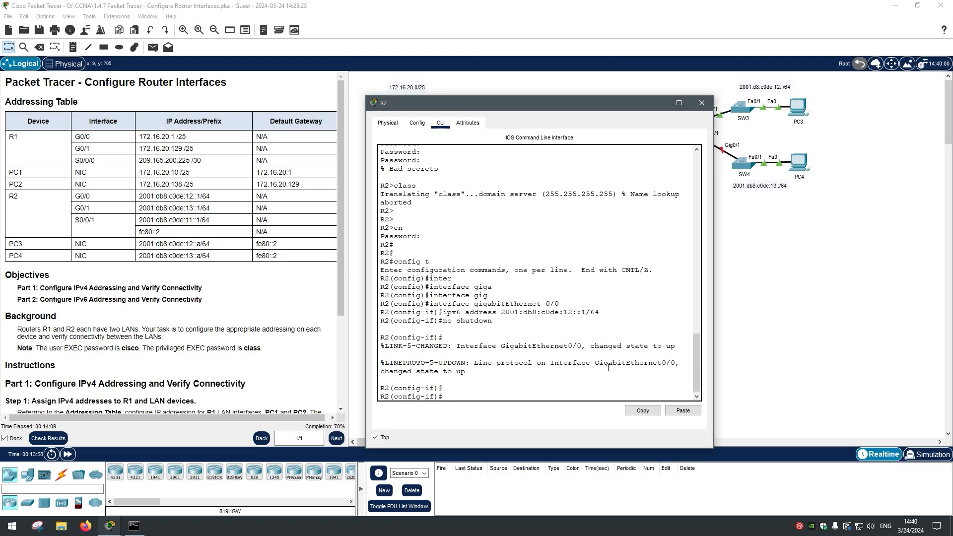
# Step: Exit G0/0 configuration in R2's CLI and enter interface gigabitEthernet 0/1
pyautogui.click(702, 102)
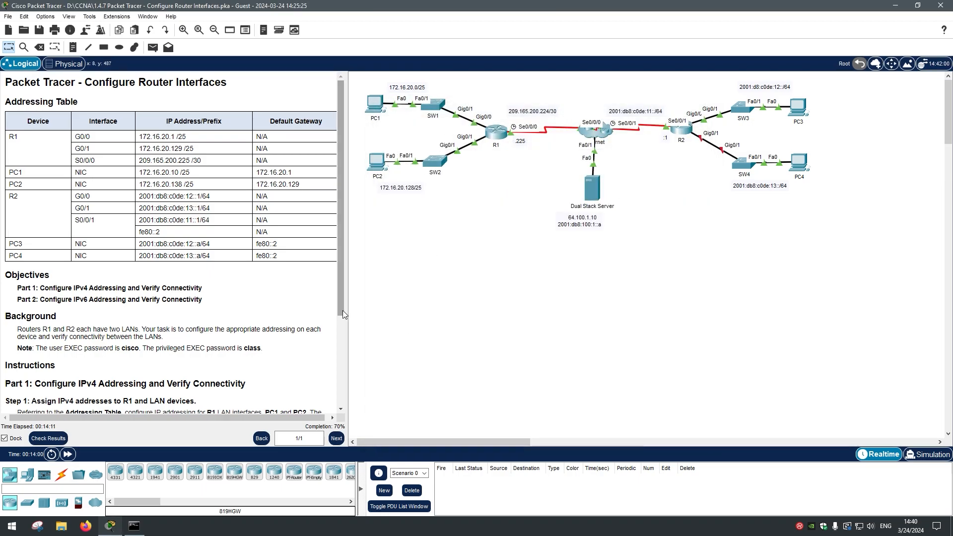
pyautogui.scroll(-5, 343, 310)
pyautogui.scroll(5, 342, 310)
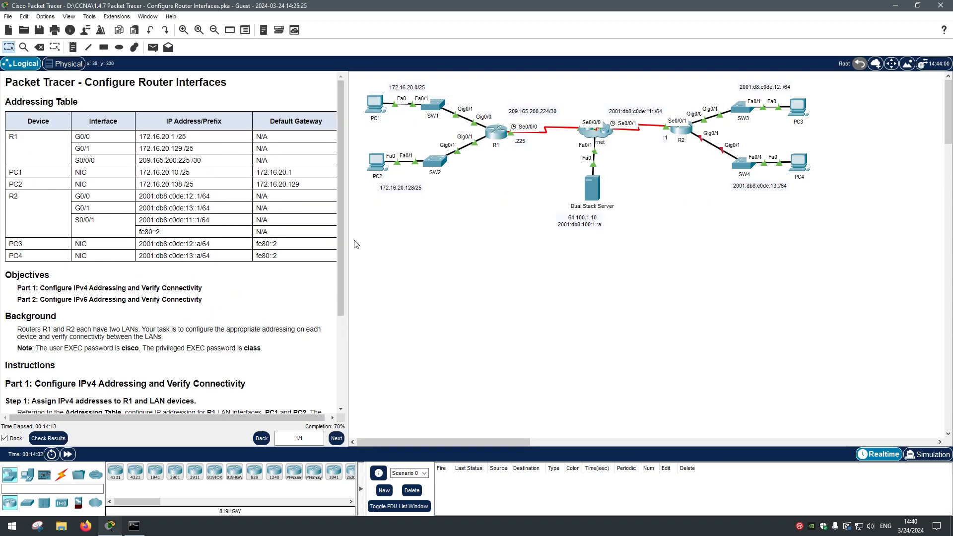
pyautogui.scroll(-1, 339, 240)
pyautogui.click(681, 129)
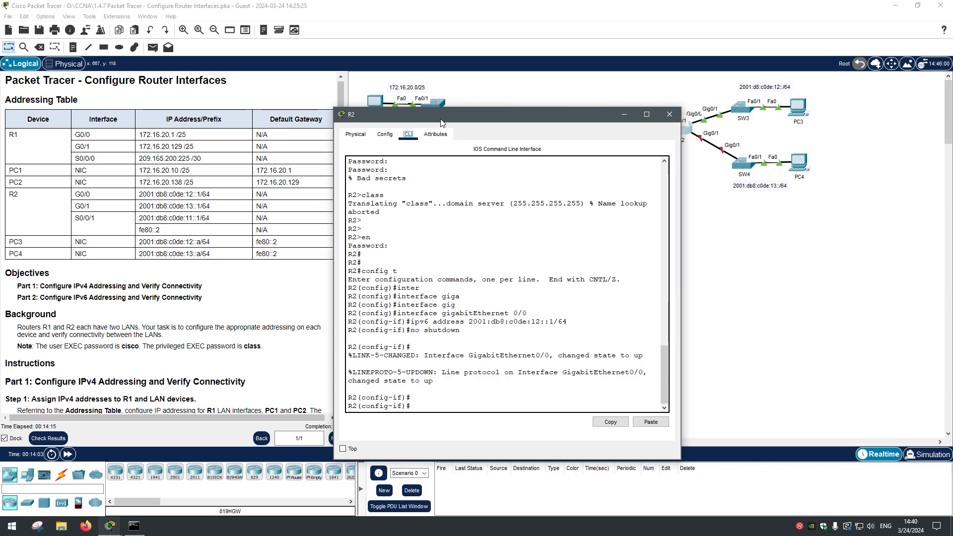
pyautogui.write('exi')
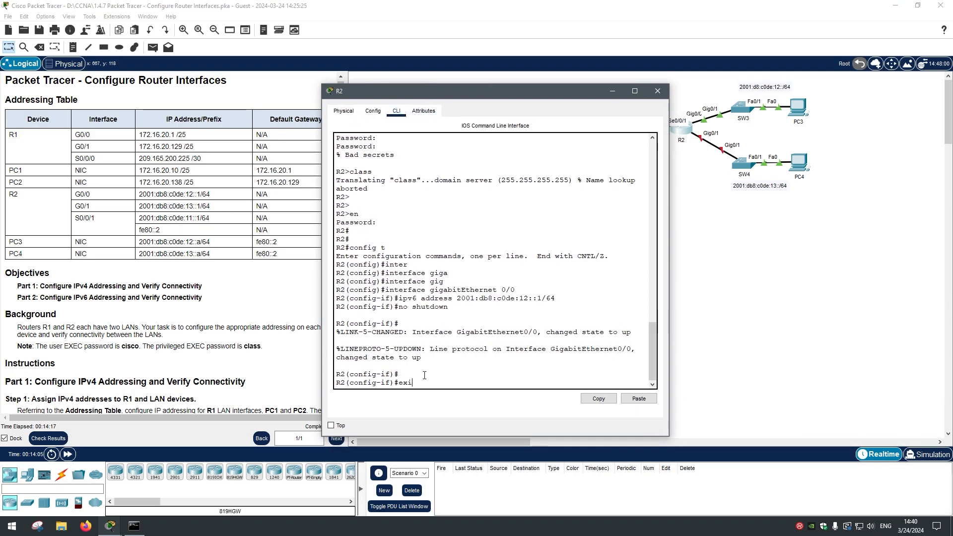
pyautogui.write('t')
pyautogui.press('Return')
pyautogui.write('inter')
pyautogui.press('Tab')
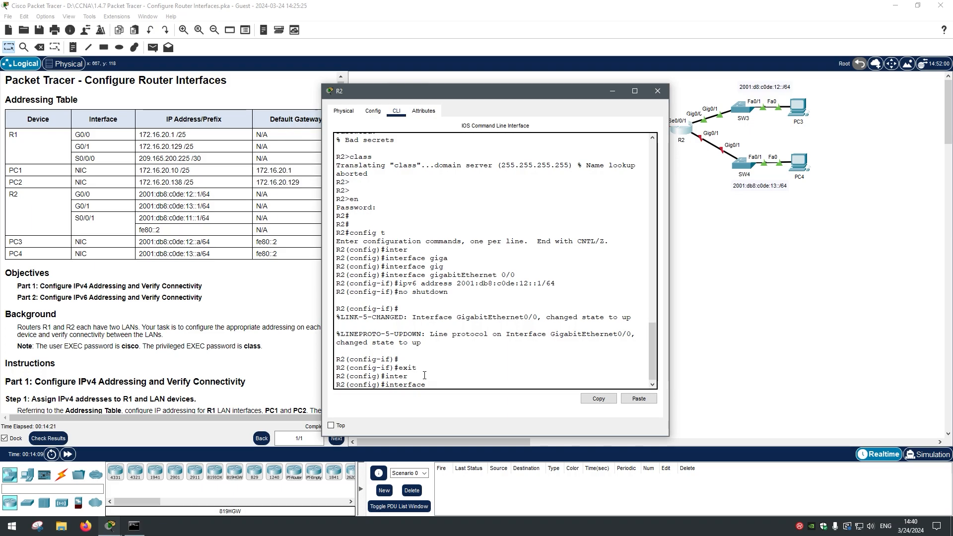
pyautogui.write('i')
pyautogui.write('giga')
pyautogui.press('Tab')
pyautogui.write('0')
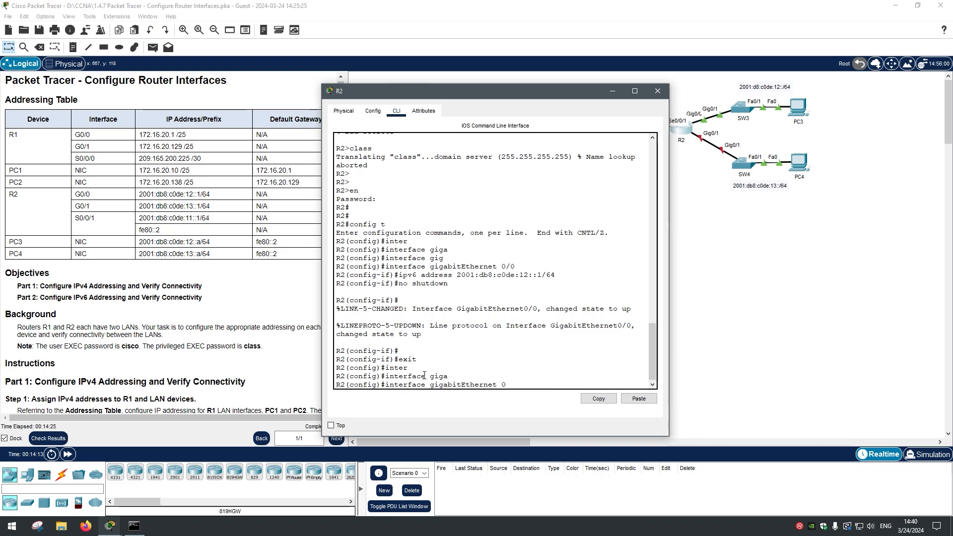
pyautogui.press('Return')
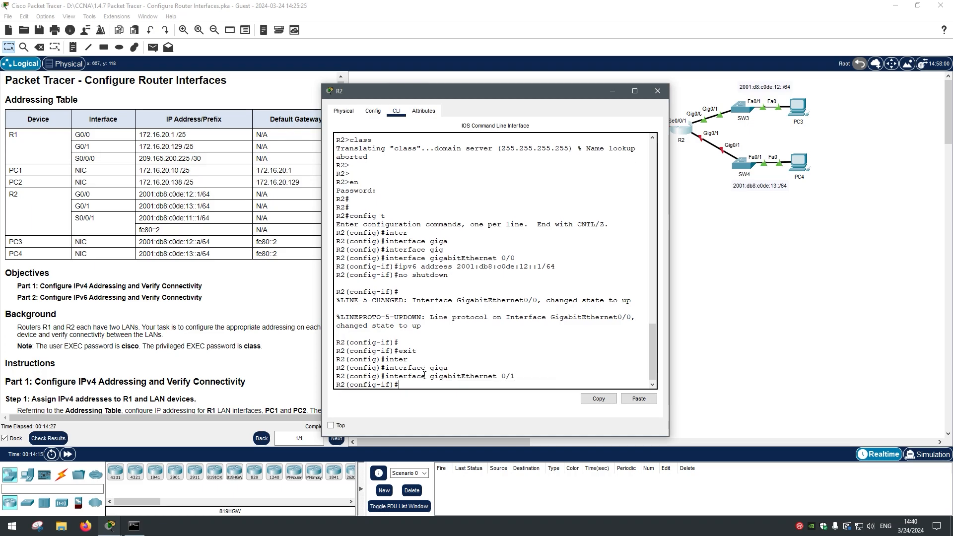
# Step: Assign IPv6 address 2001:db8:c0de:13::1/64 to G0/1, pasted from the Addressing Table
pyautogui.write('ipv6 address')
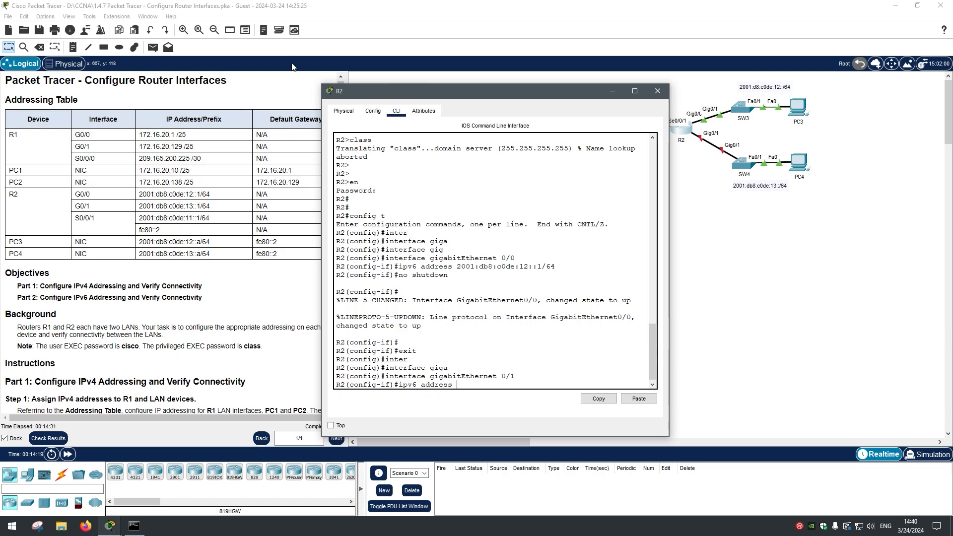
pyautogui.click(331, 425)
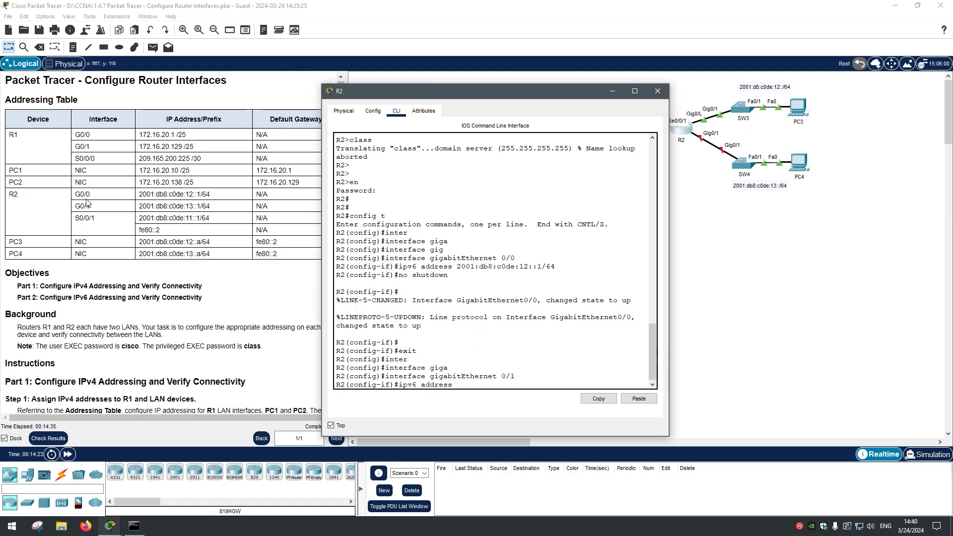
pyautogui.moveTo(140, 207); pyautogui.dragTo(218, 211)
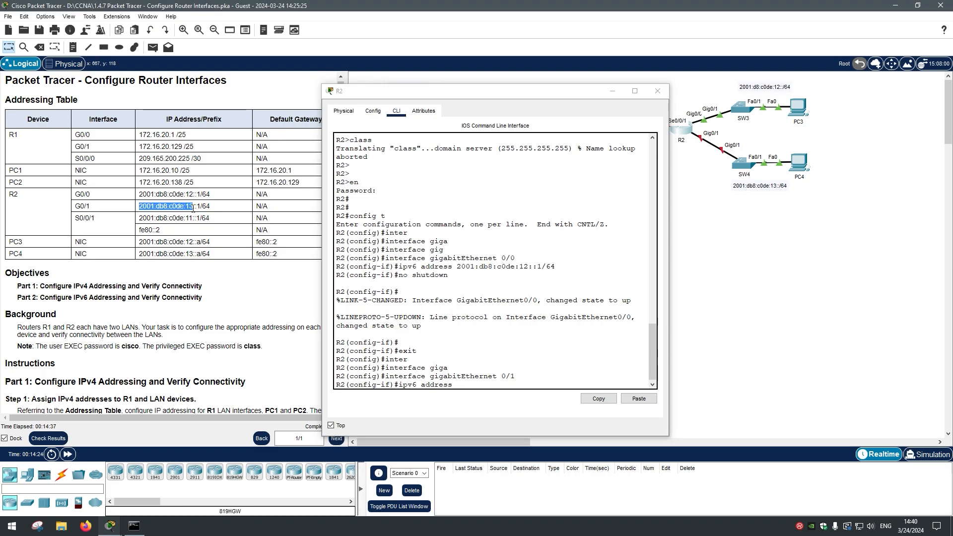
pyautogui.rightClick(208, 214)
pyautogui.click(209, 214)
pyautogui.click(488, 387)
pyautogui.hotkey('ctrl', 'v')
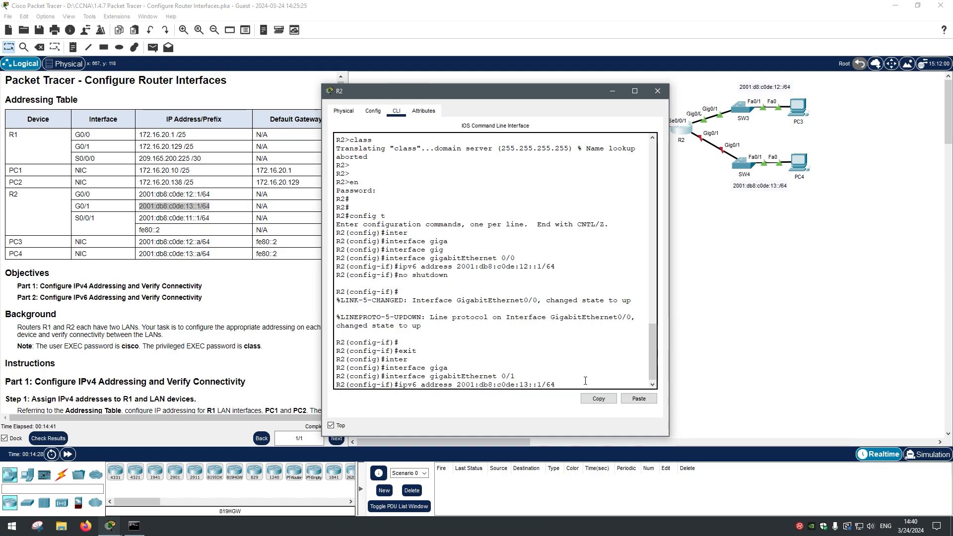
pyautogui.press('Return')
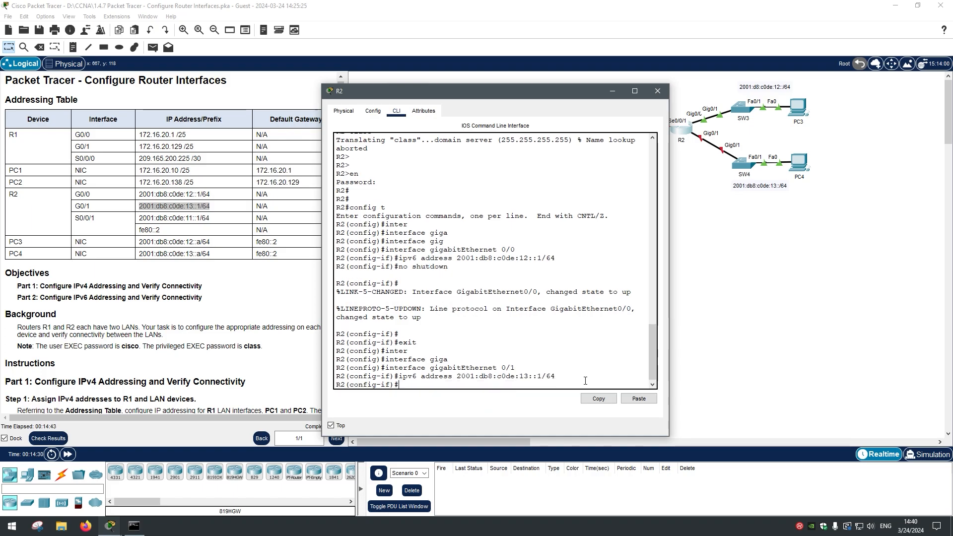
# Step: Bring G0/1 up with no shutdown, exit, and close R2's window
pyautogui.write('no shutdown')
pyautogui.press('Return')
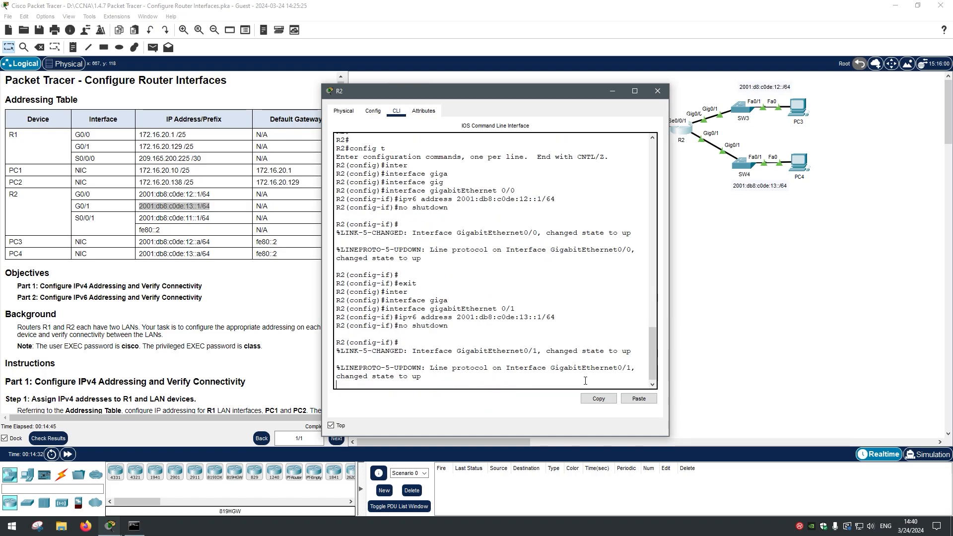
pyautogui.press('Return')
pyautogui.press('Return')
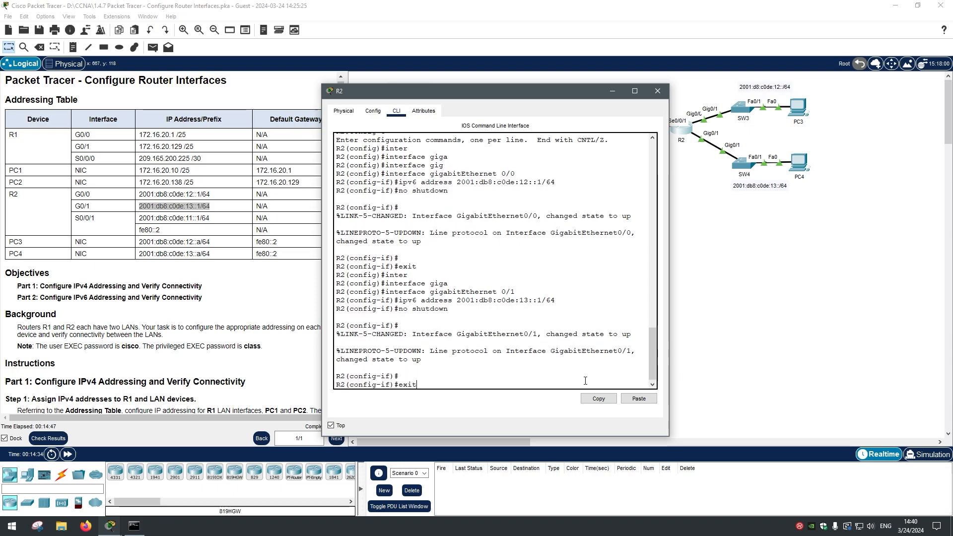
pyautogui.press('Return')
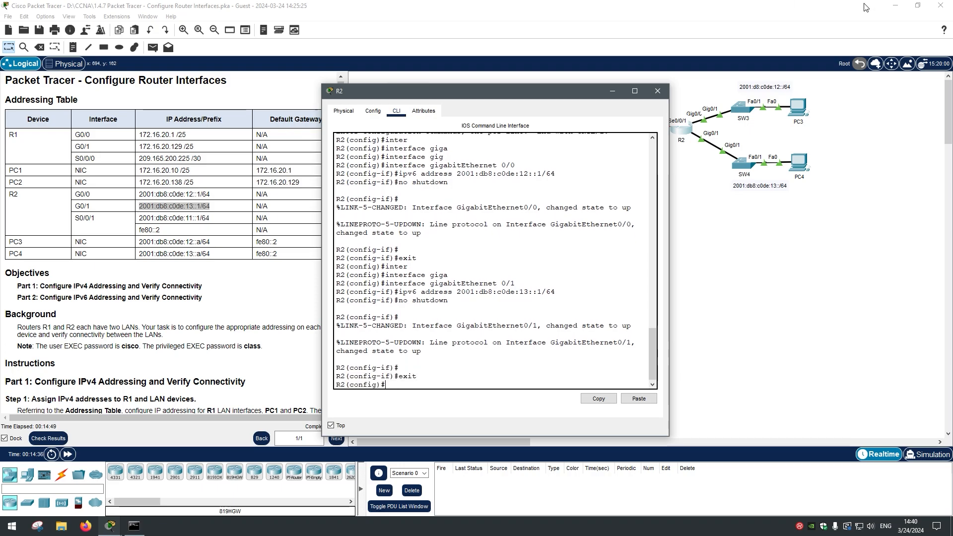
pyautogui.click(657, 91)
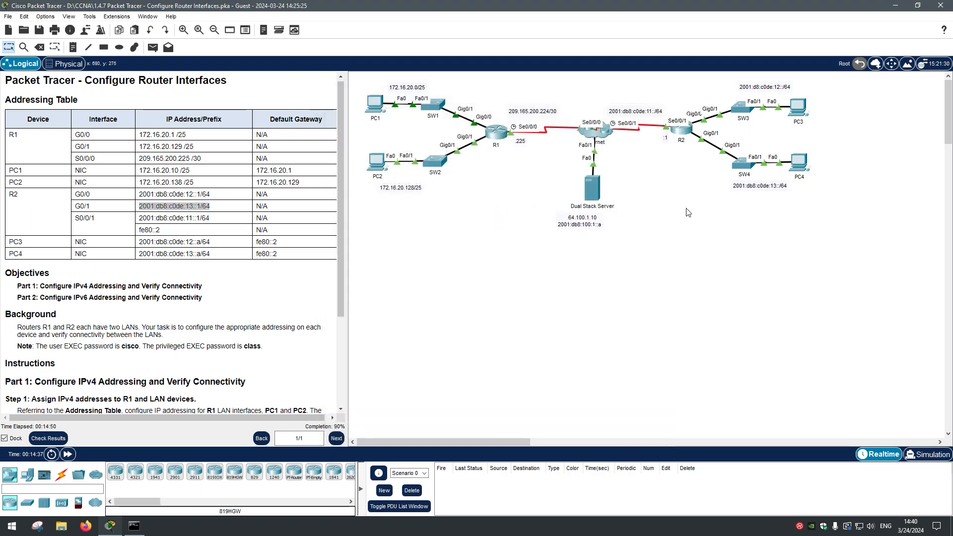
# Step: Open PC3's IP Configuration and copy its address 2001:db8:c0de:12::a from the table
pyautogui.click(807, 115)
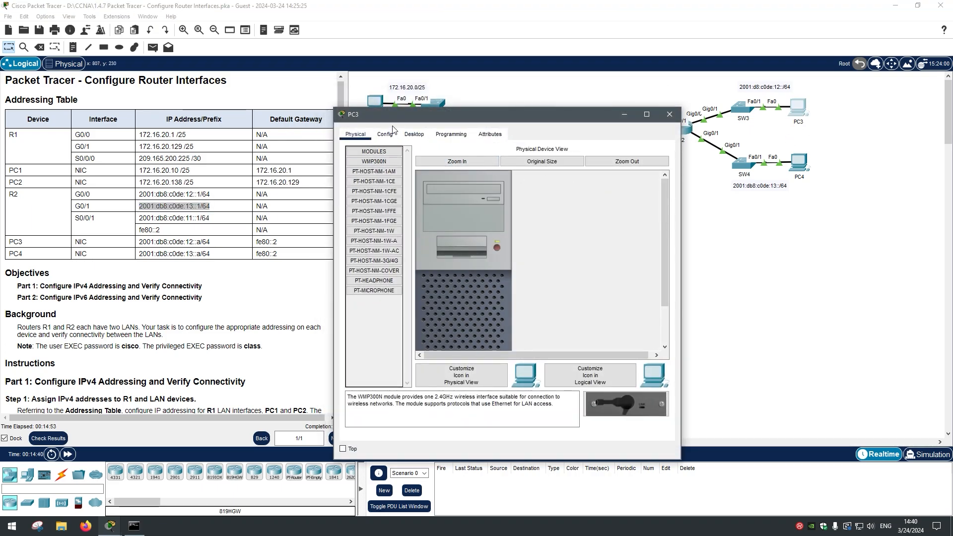
pyautogui.click(416, 134)
pyautogui.click(392, 198)
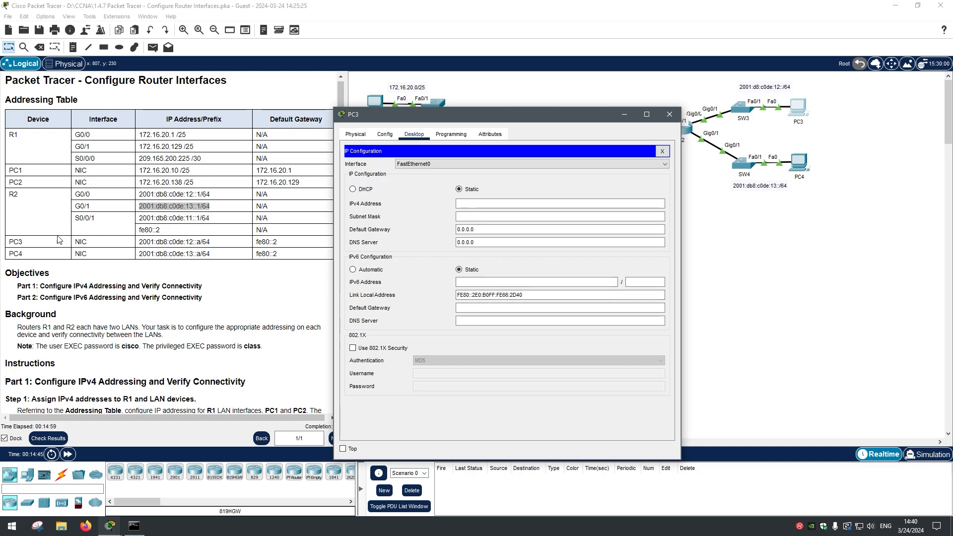
pyautogui.doubleClick(151, 241)
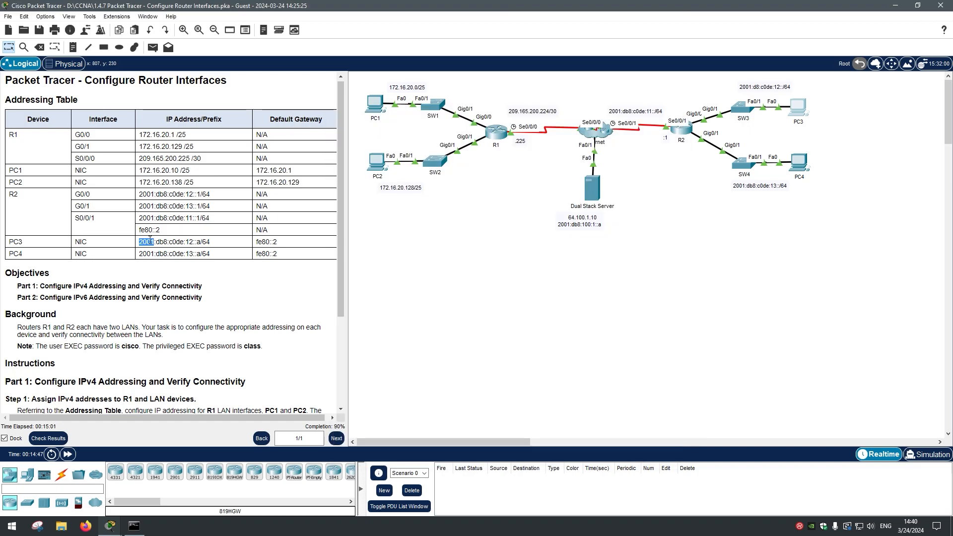
pyautogui.moveTo(140, 243)
pyautogui.mouseDown()
pyautogui.moveTo(201, 244)
pyautogui.moveTo(139, 243)
pyautogui.mouseUp()
pyautogui.rightClick(201, 244)
pyautogui.click(207, 248)
pyautogui.rightClick(163, 242)
pyautogui.click(173, 247)
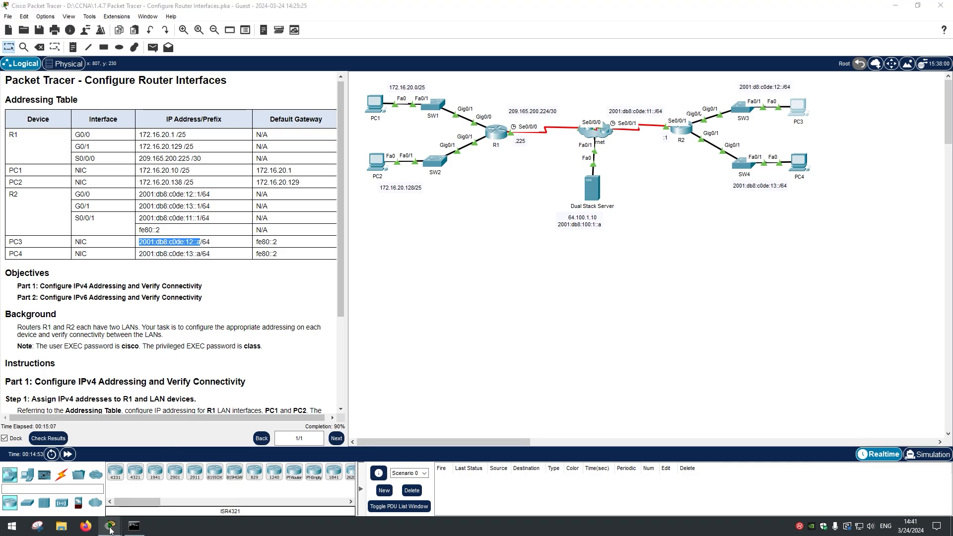
# Step: Set PC3's IPv6 Address to 2001:db8:c0de:12::a with prefix length 64
pyautogui.moveTo(110, 526)
pyautogui.click(157, 476)
pyautogui.click(494, 281)
pyautogui.rightClick(493, 280)
pyautogui.click(526, 336)
pyautogui.click(481, 284)
pyautogui.press('Delete')
pyautogui.click(654, 280)
pyautogui.write('64')
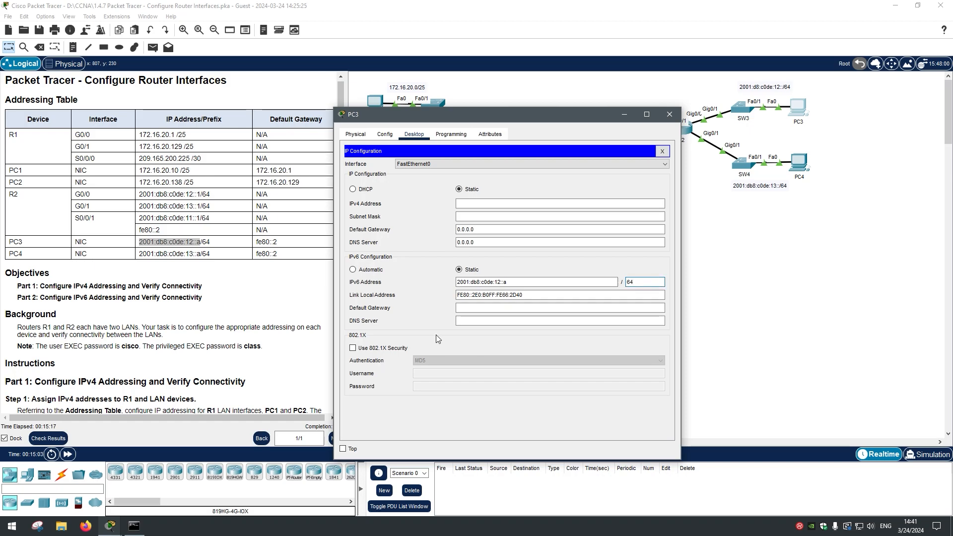
# Step: Set PC3's IPv6 Default Gateway to fe80::2
pyautogui.click(265, 243)
pyautogui.tripleClick(265, 244)
pyautogui.rightClick(265, 243)
pyautogui.click(273, 249)
pyautogui.click(110, 526)
pyautogui.click(142, 496)
pyautogui.click(479, 308)
pyautogui.rightClick(479, 308)
pyautogui.click(505, 351)
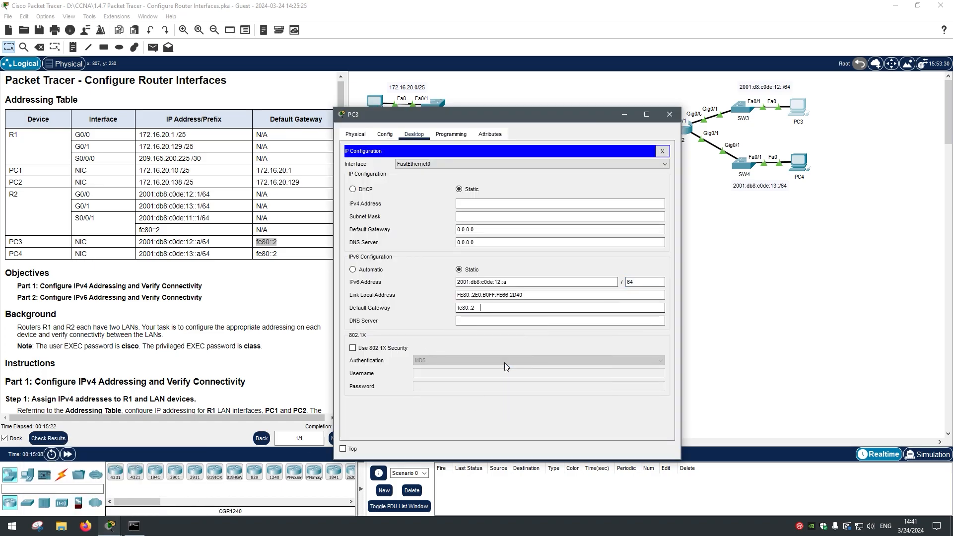
pyautogui.click(502, 326)
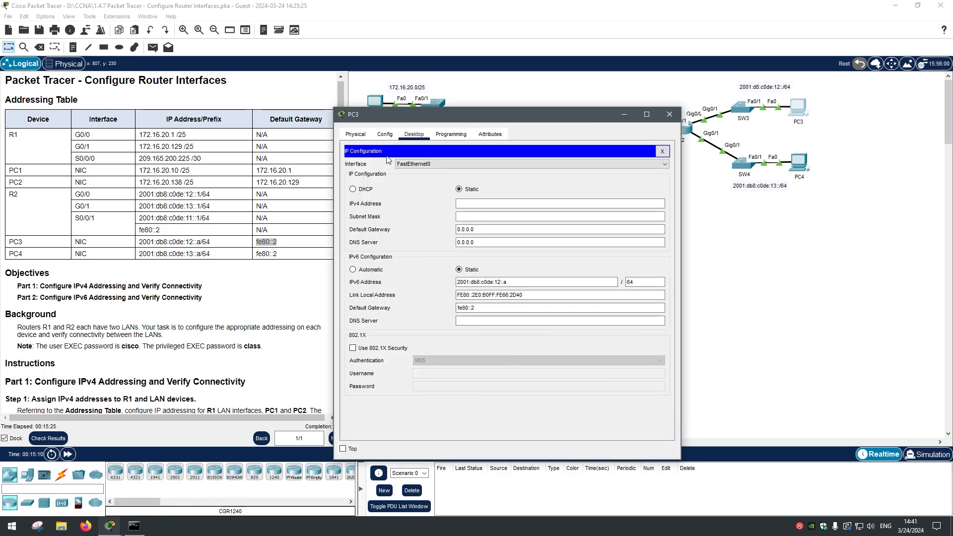
# Step: Close PC3 and open PC4's IP Configuration, keeping it on top
pyautogui.click(673, 115)
pyautogui.click(798, 162)
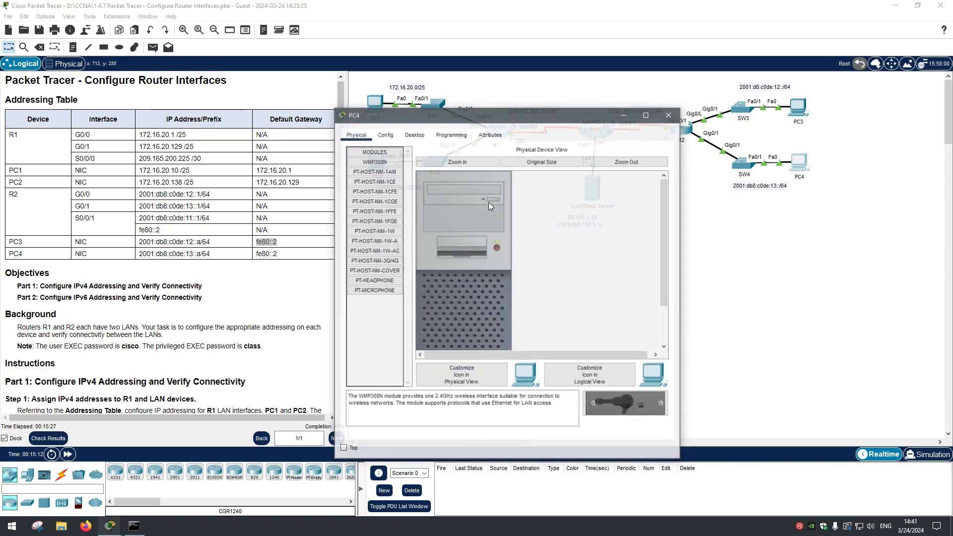
pyautogui.click(414, 134)
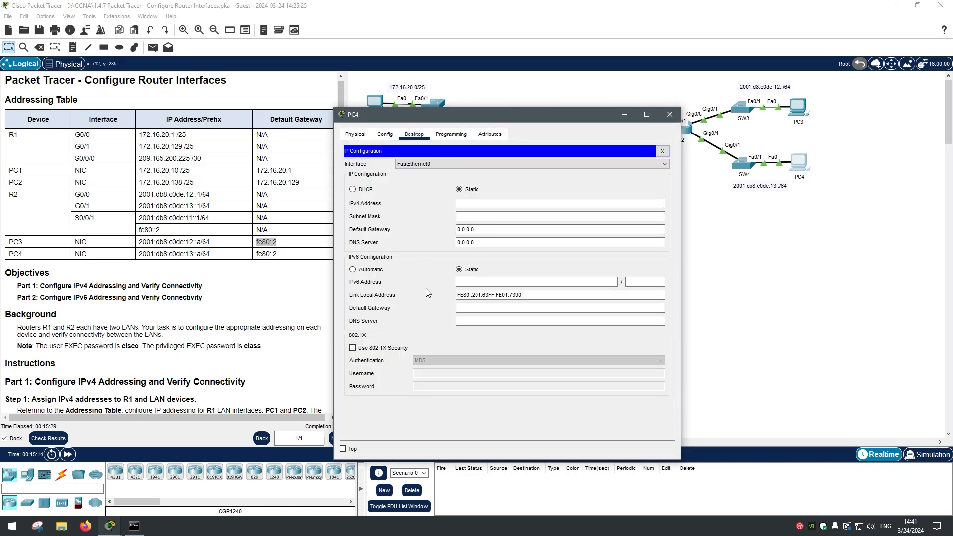
pyautogui.click(343, 449)
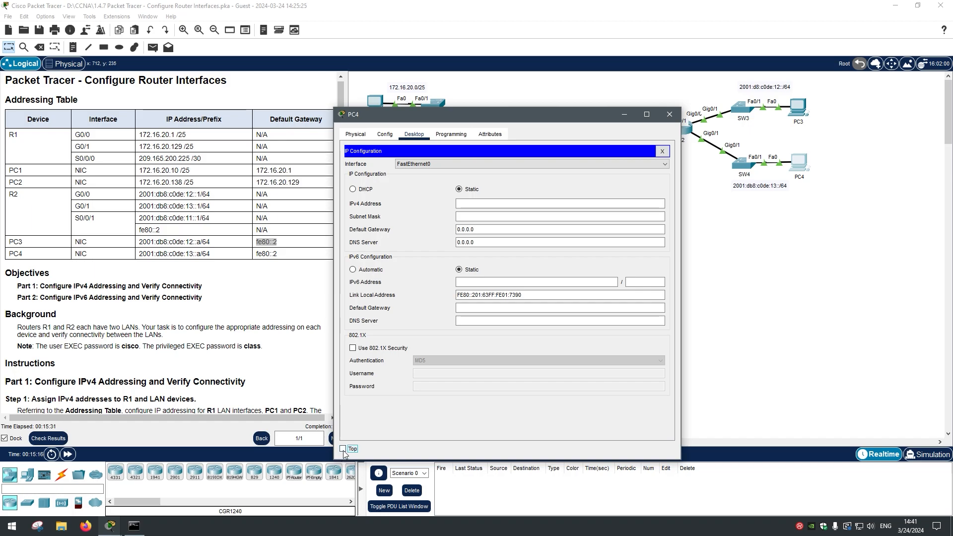
# Step: Set PC4's IPv6 Address to 2001:db8:c0de:13::a with prefix length 64
pyautogui.moveTo(199, 253); pyautogui.dragTo(141, 255)
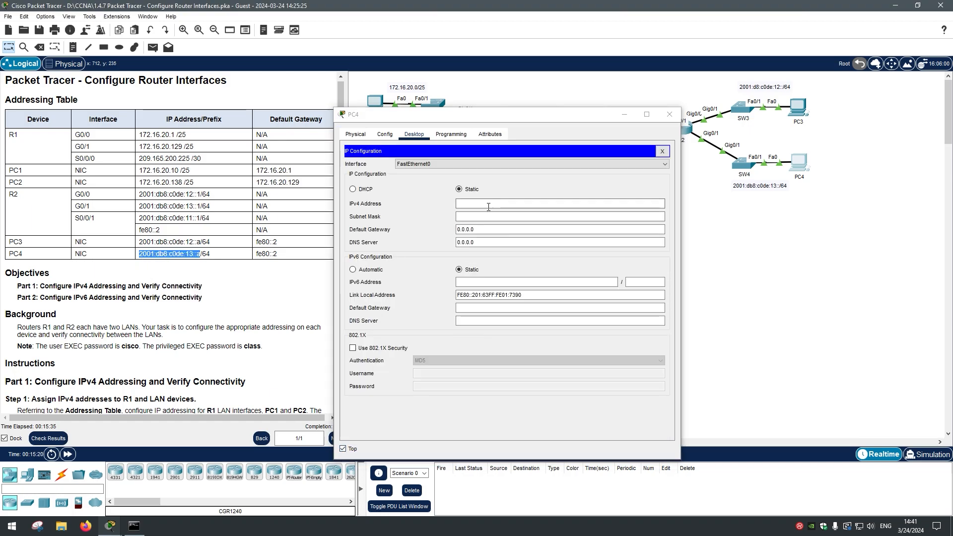
pyautogui.rightClick(477, 283)
pyautogui.click(500, 339)
pyautogui.click(645, 282)
pyautogui.write('64')
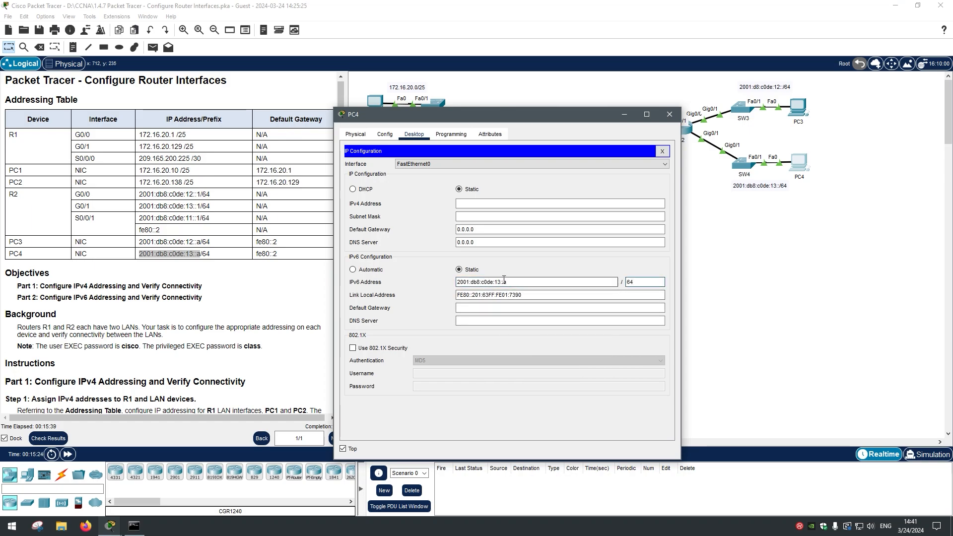
# Step: Set PC4's IPv6 Default Gateway to fe80::2
pyautogui.moveTo(257, 253); pyautogui.dragTo(277, 254)
pyautogui.rightClick(276, 264)
pyautogui.click(276, 263)
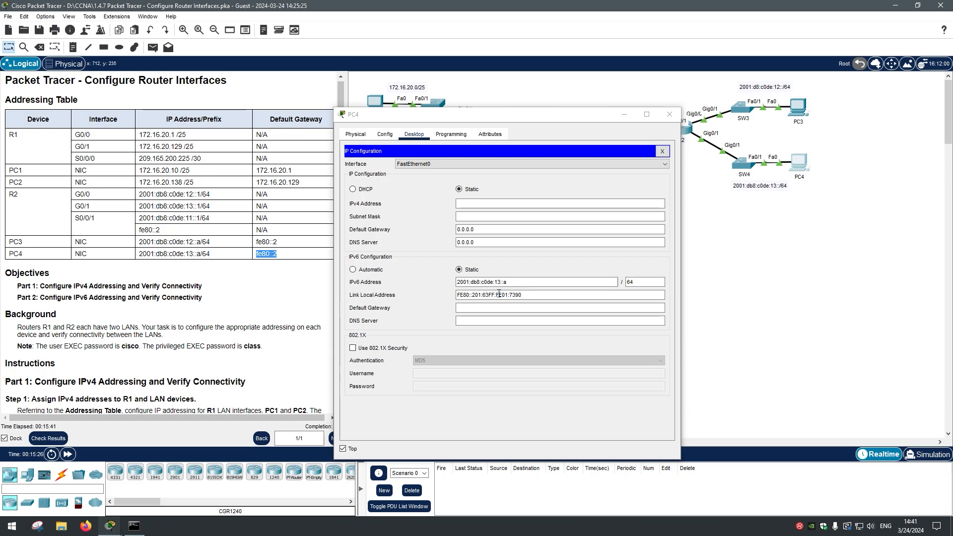
pyautogui.rightClick(502, 308)
pyautogui.click(523, 364)
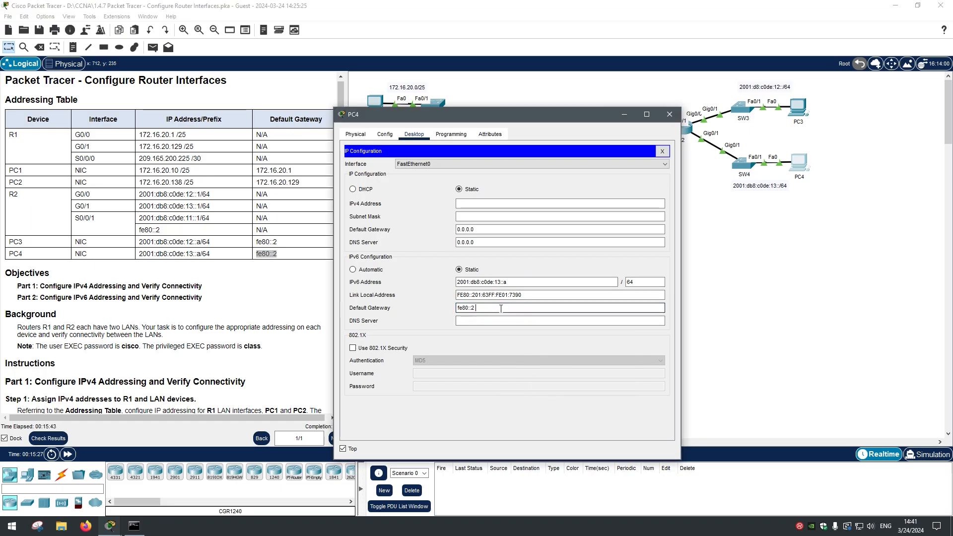
pyautogui.click(495, 322)
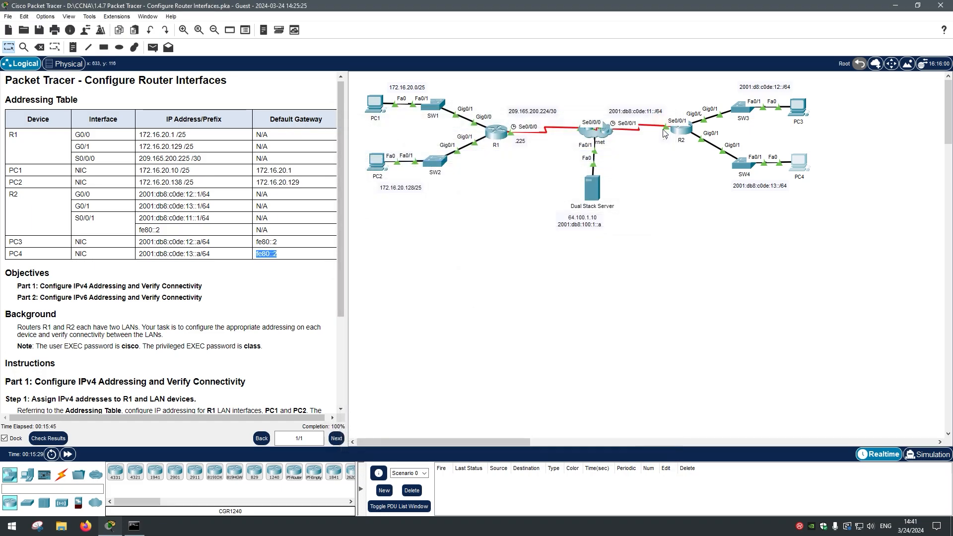
# Step: Close PC4's window and bring up PC3's Command Prompt
pyautogui.click(669, 115)
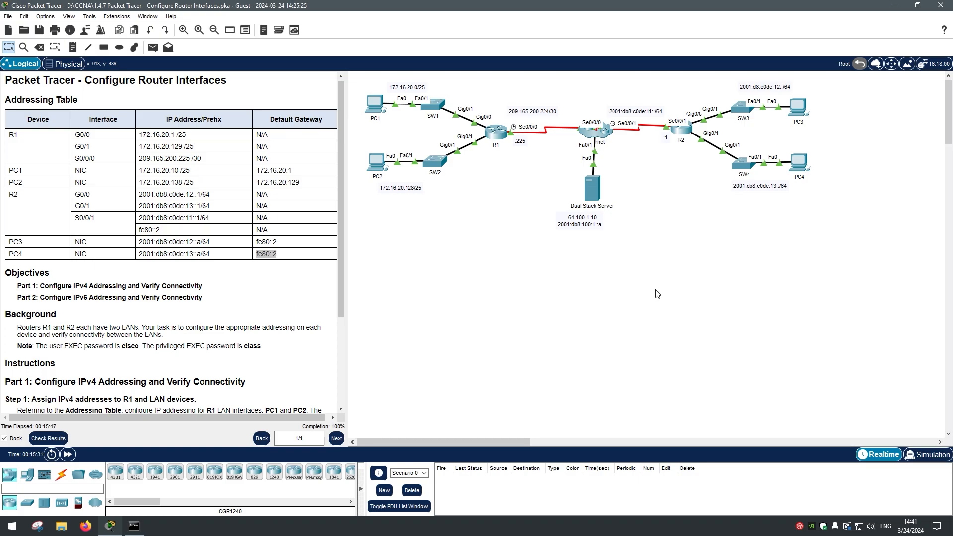
pyautogui.click(262, 255)
pyautogui.click(802, 113)
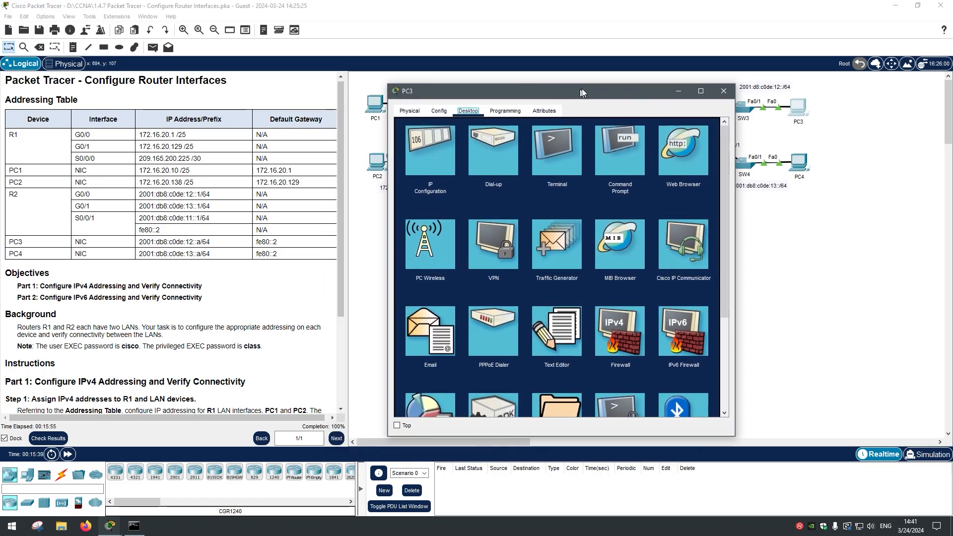
pyautogui.click(619, 142)
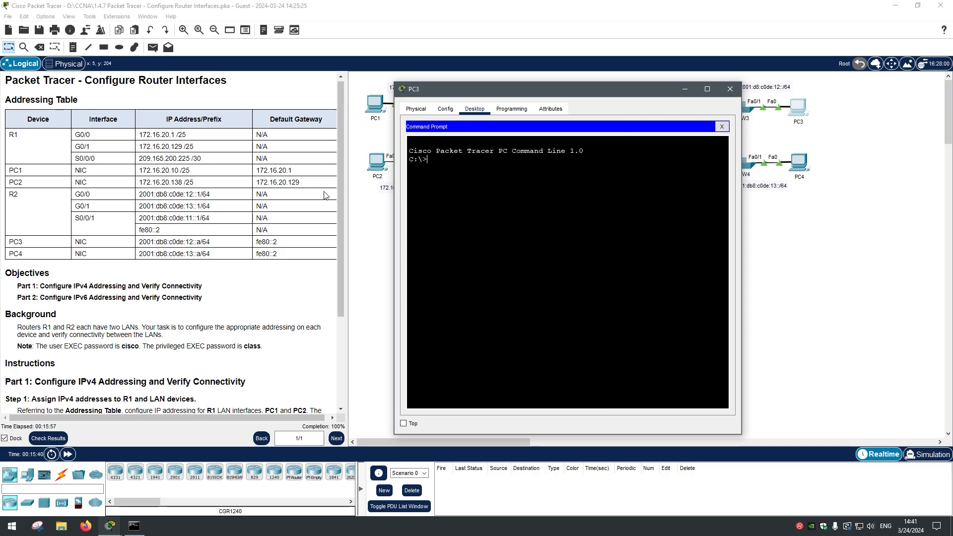
pyautogui.click(403, 424)
# Step: From PC3, ping PC4 at 2001:db8:c0de:13::a and confirm 0% loss
pyautogui.moveTo(142, 253); pyautogui.dragTo(199, 262)
pyautogui.rightClick(201, 262)
pyautogui.click(219, 267)
pyautogui.click(521, 196)
pyautogui.rightClick(502, 175)
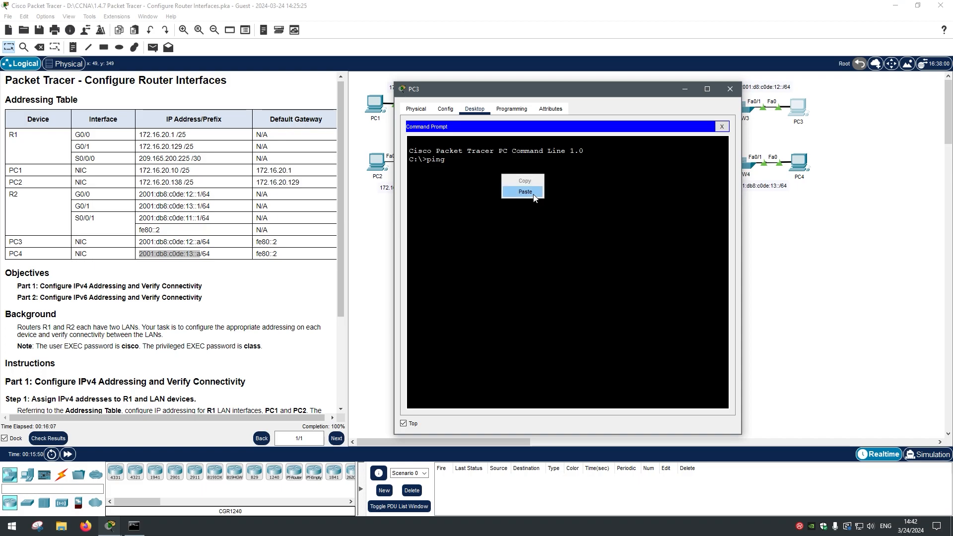
pyautogui.click(526, 192)
pyautogui.press('Return')
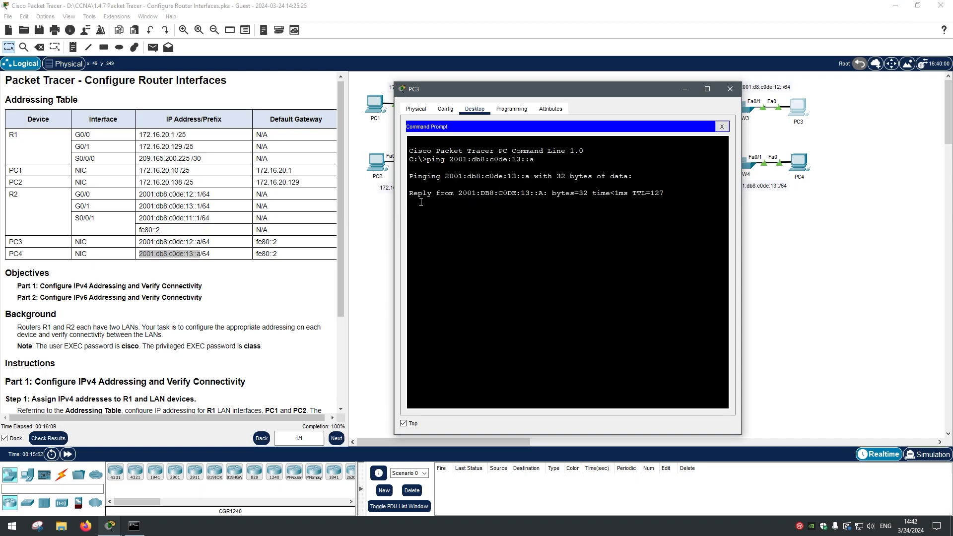
pyautogui.moveTo(410, 194); pyautogui.dragTo(663, 221)
pyautogui.moveTo(487, 260); pyautogui.dragTo(413, 227)
pyautogui.moveTo(533, 271); pyautogui.dragTo(659, 230)
pyautogui.click(465, 257)
pyautogui.click(539, 233)
pyautogui.click(534, 263)
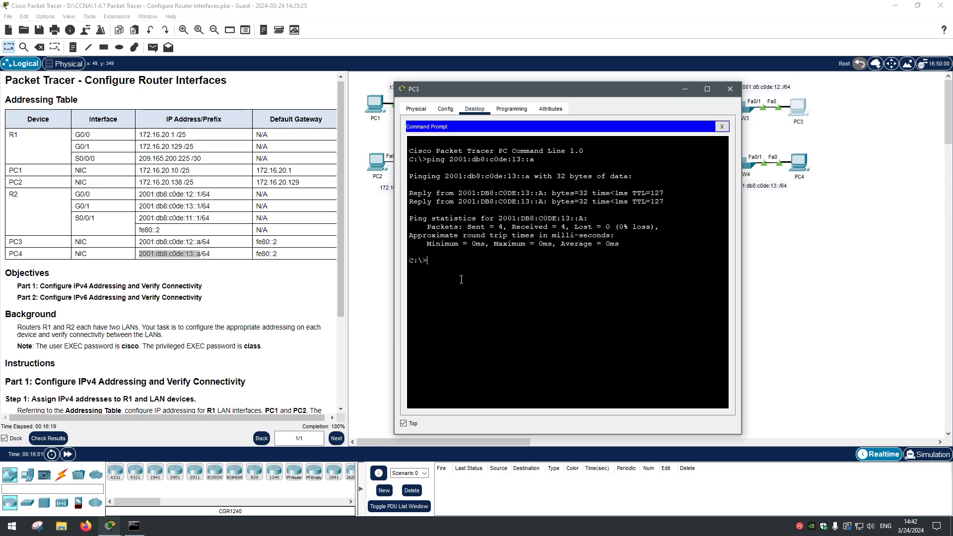
# Step: Ping R2's G0/0 address 2001:db8:c0de:12::1 with 0% loss, then close PC3's window
pyautogui.moveTo(657, 88); pyautogui.dragTo(555, 130)
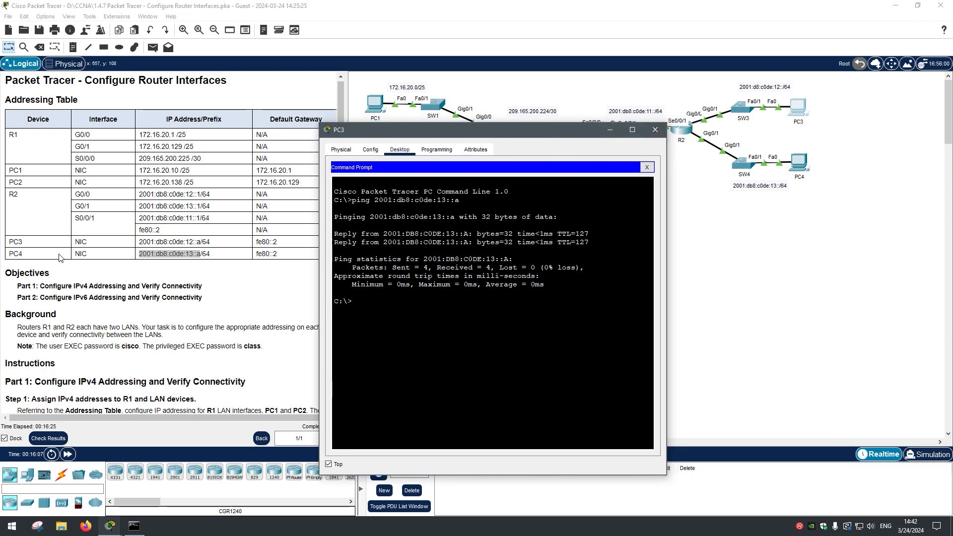
pyautogui.moveTo(140, 194); pyautogui.dragTo(199, 194)
pyautogui.rightClick(199, 195)
pyautogui.click(202, 204)
pyautogui.click(442, 300)
pyautogui.rightClick(411, 306)
pyautogui.click(381, 305)
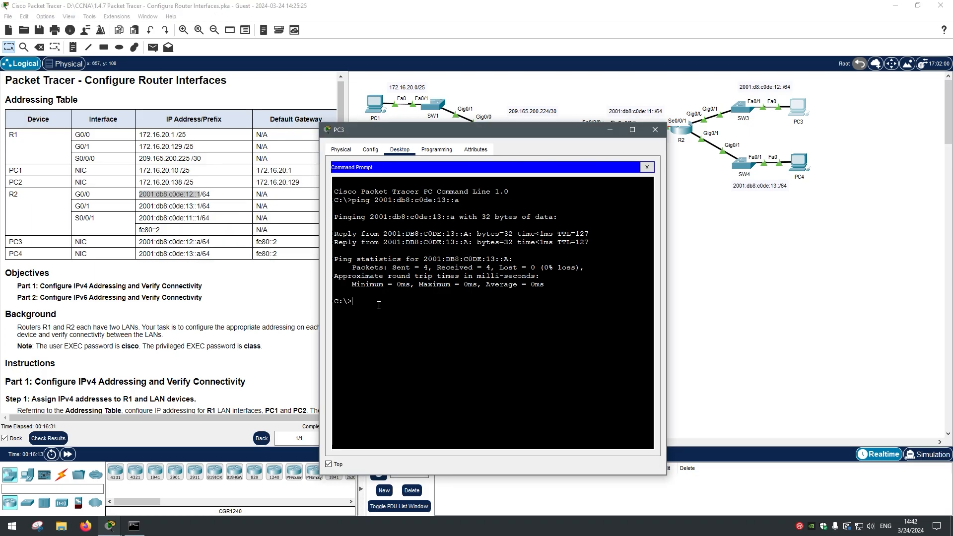
pyautogui.rightClick(407, 305)
pyautogui.click(412, 322)
pyautogui.press('Return')
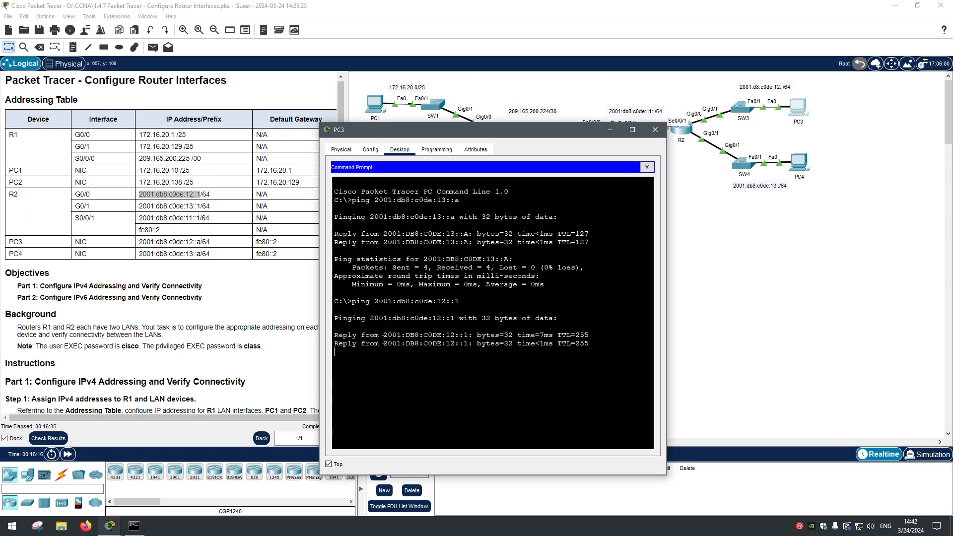
pyautogui.moveTo(466, 130); pyautogui.dragTo(461, 100)
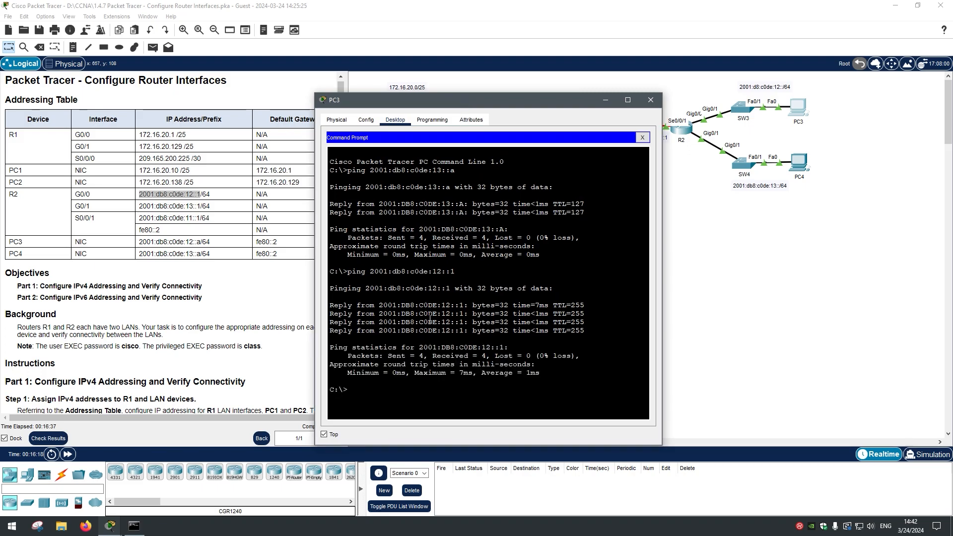
pyautogui.moveTo(387, 344); pyautogui.dragTo(590, 334)
pyautogui.moveTo(627, 380); pyautogui.dragTo(477, 390)
pyautogui.scroll(-5, 243, 239)
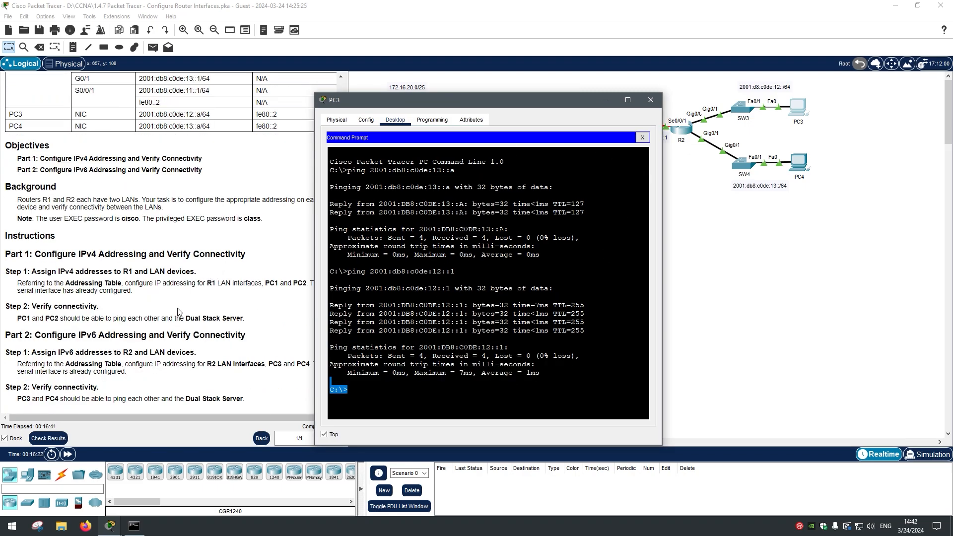
pyautogui.click(651, 100)
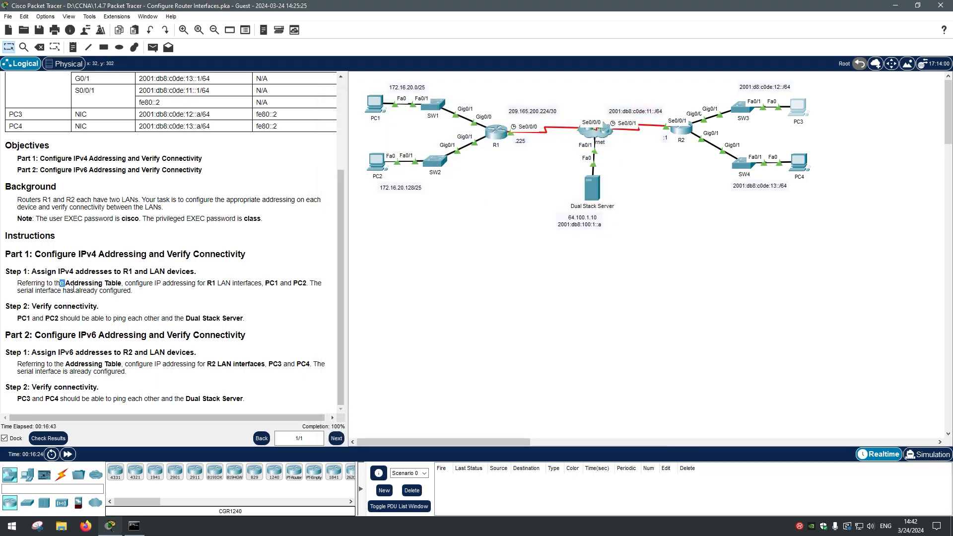
# Step: Review the Part 1 requirement that PC1 and PC2 reach the Dual Stack Server
pyautogui.moveTo(67, 283); pyautogui.dragTo(115, 319)
pyautogui.click(118, 299)
pyautogui.moveTo(102, 260); pyautogui.dragTo(99, 308)
pyautogui.click(219, 318)
pyautogui.moveTo(17, 319); pyautogui.dragTo(187, 319)
pyautogui.click(180, 316)
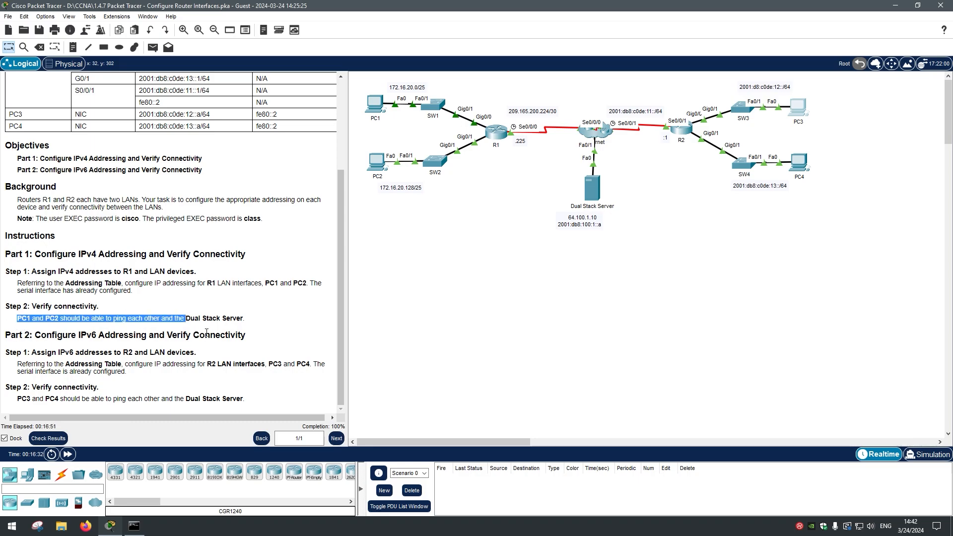
# Step: Bring up PC1's Command Prompt from its Desktop
pyautogui.click(374, 105)
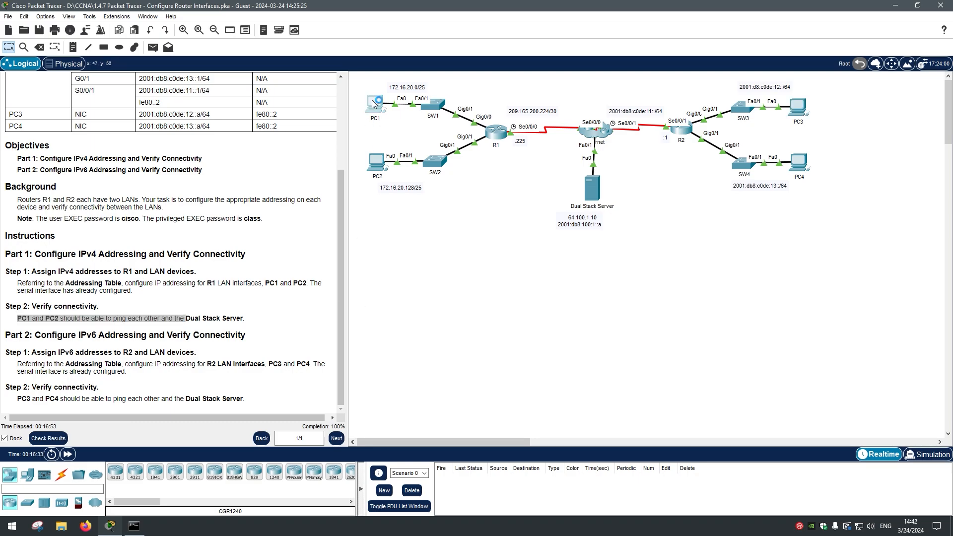
pyautogui.moveTo(415, 114); pyautogui.dragTo(469, 250)
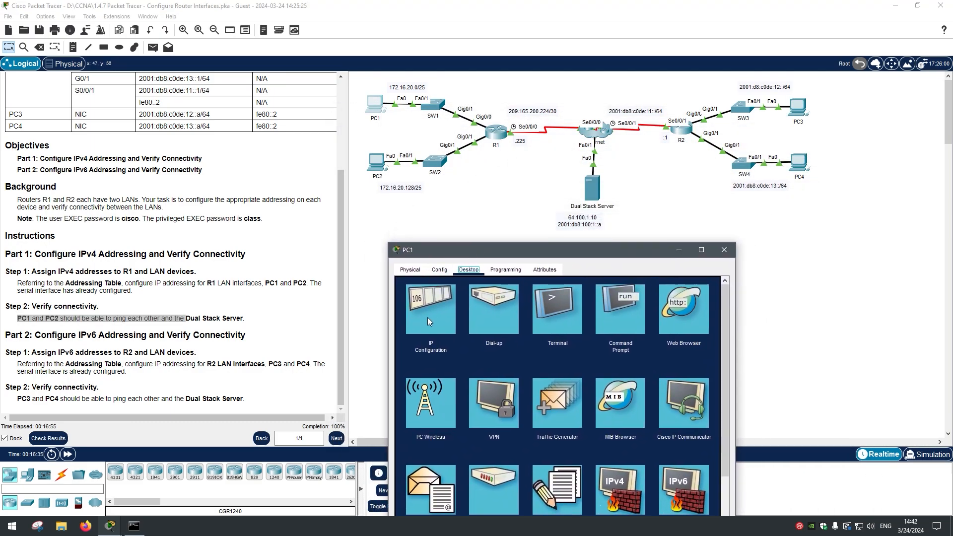
pyautogui.click(427, 317)
pyautogui.click(716, 286)
pyautogui.click(656, 301)
pyautogui.moveTo(580, 249); pyautogui.dragTo(425, 115)
# Step: Run ping 64.100.1.10 twice from PC1, the repeat succeeding with 0% loss
pyautogui.scroll(-3, 379, 406)
pyautogui.scroll(-4, 338, 424)
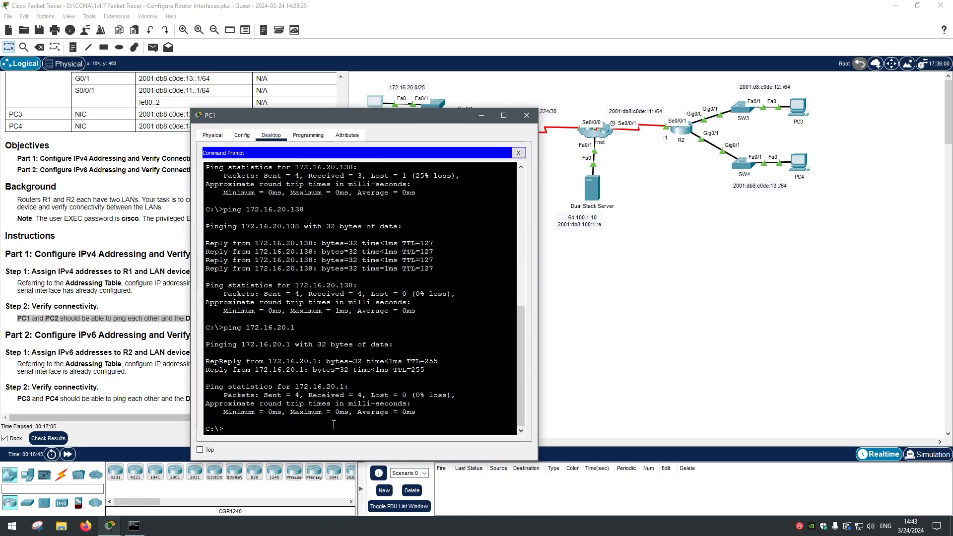
pyautogui.write('ping 64.100.1.10')
pyautogui.press('Return')
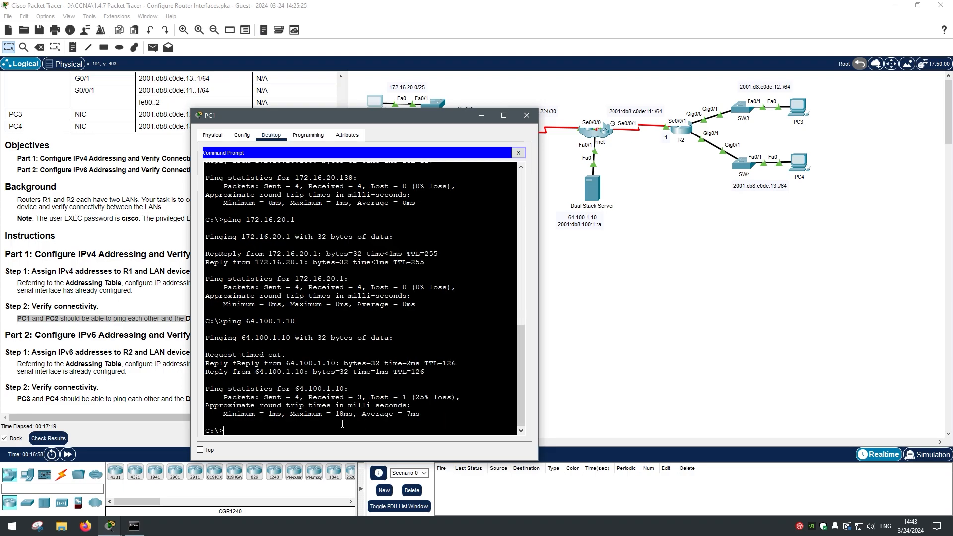
pyautogui.press('Up')
pyautogui.press('Return')
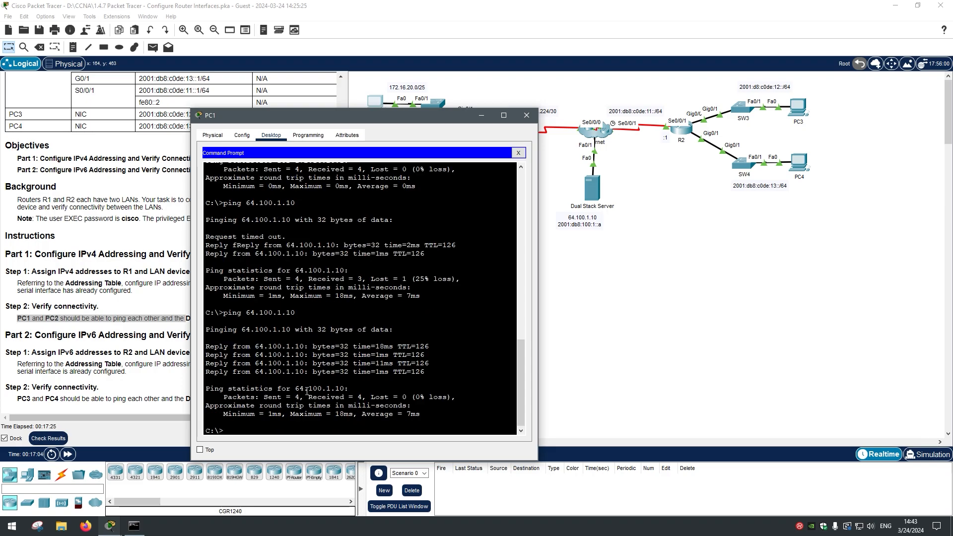
pyautogui.moveTo(451, 409); pyautogui.dragTo(320, 329)
pyautogui.click(323, 329)
# Step: Close PC1, confirm completion via Check Results, and widen the instructions pane
pyautogui.click(526, 115)
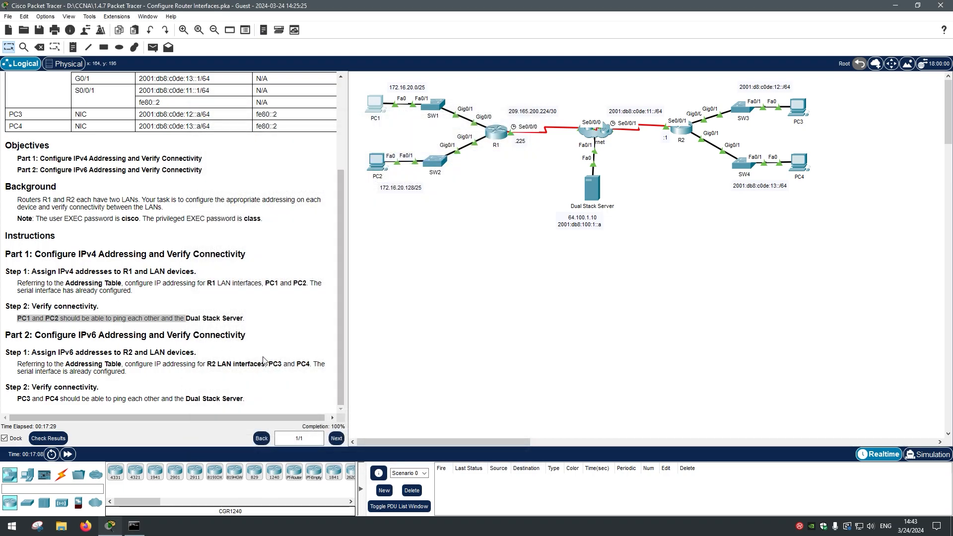
pyautogui.click(48, 438)
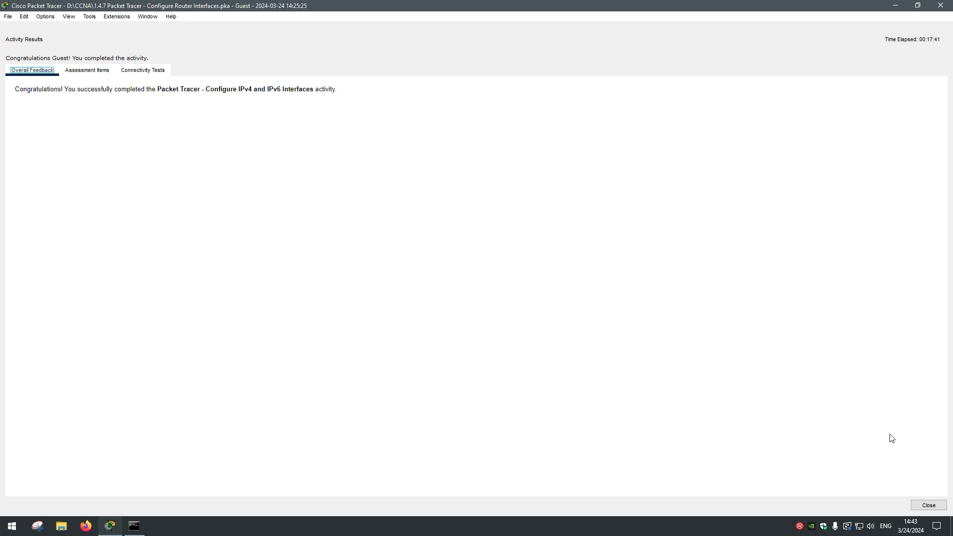
pyautogui.click(928, 505)
pyautogui.moveTo(260, 227); pyautogui.dragTo(363, 238)
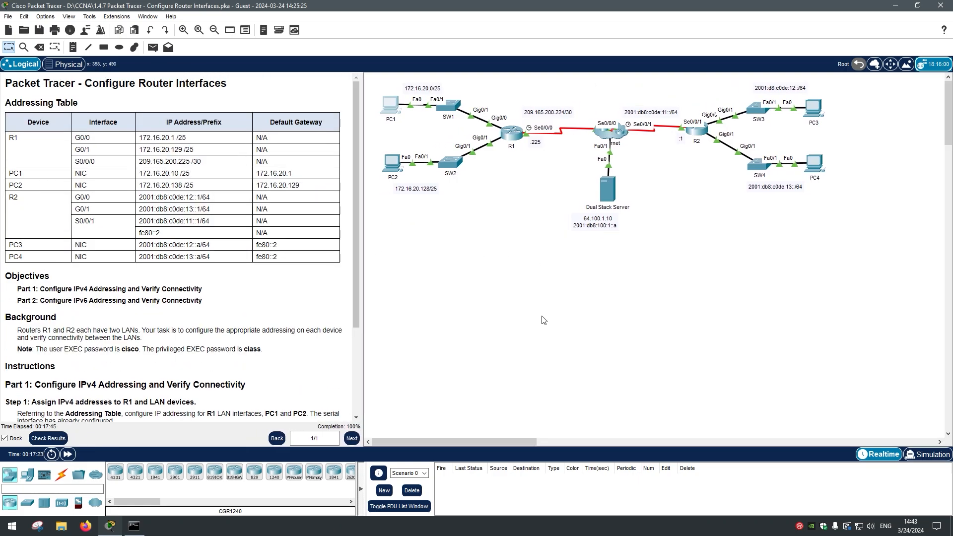